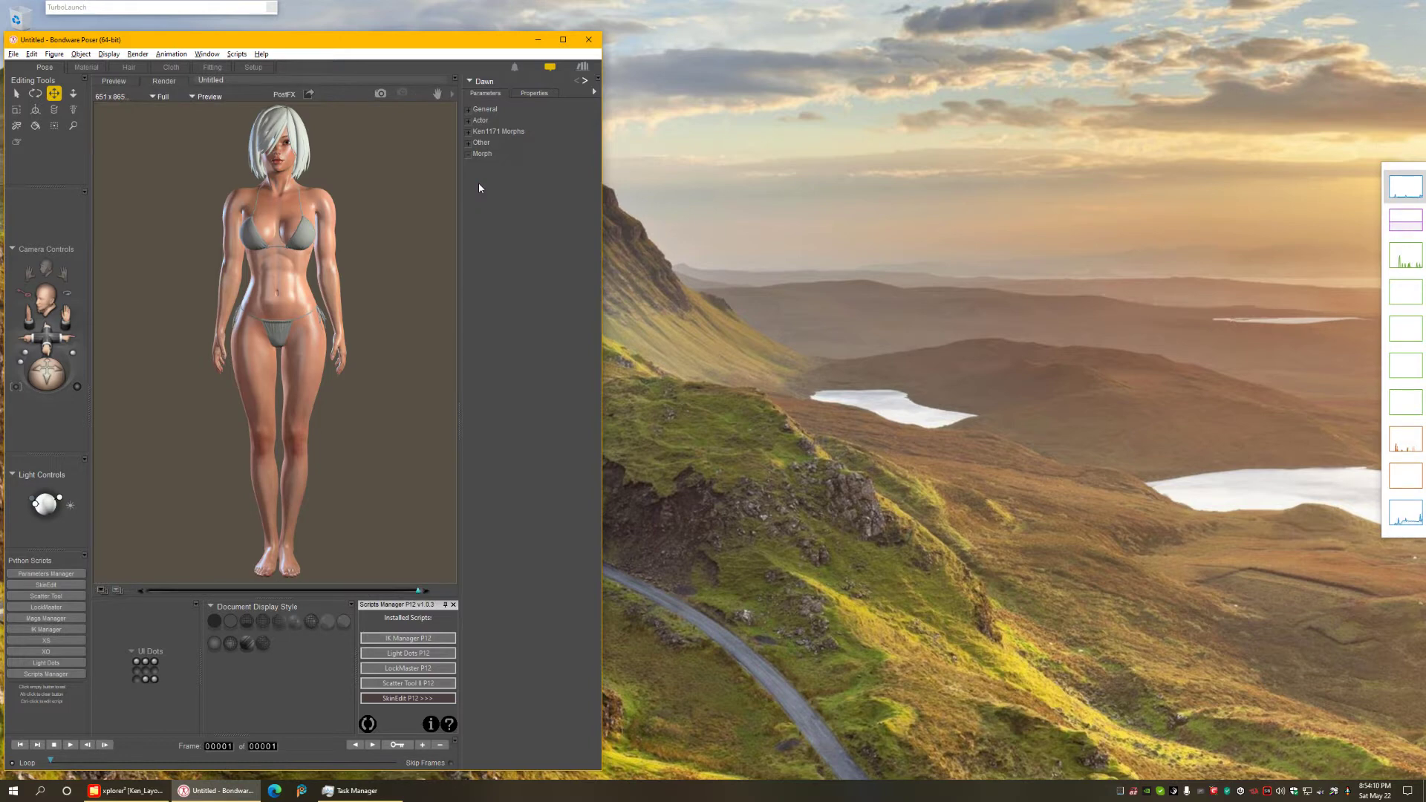
Switch the render engine to SuperFly and render the Dawn figure
{"action": "left_click", "coordinate": [205, 97]}
{"action": "left_click", "coordinate": [220, 104]}
{"action": "key", "text": "ctrl+r"}
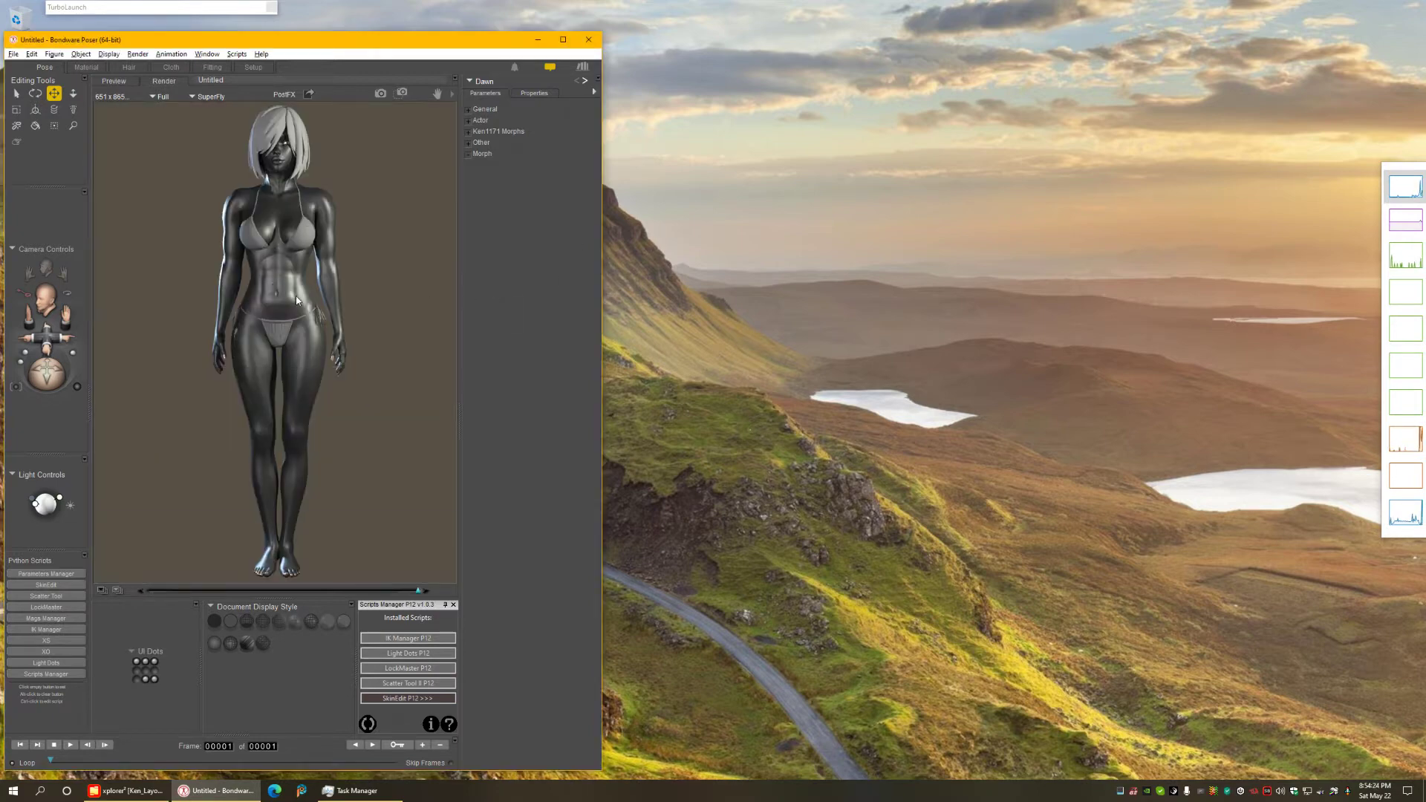
Open the Material room and inspect Dawn's 3C_Body shader network, moving the Color_Math_2_4 node clear of the node beneath it
{"action": "left_click", "coordinate": [85, 67]}
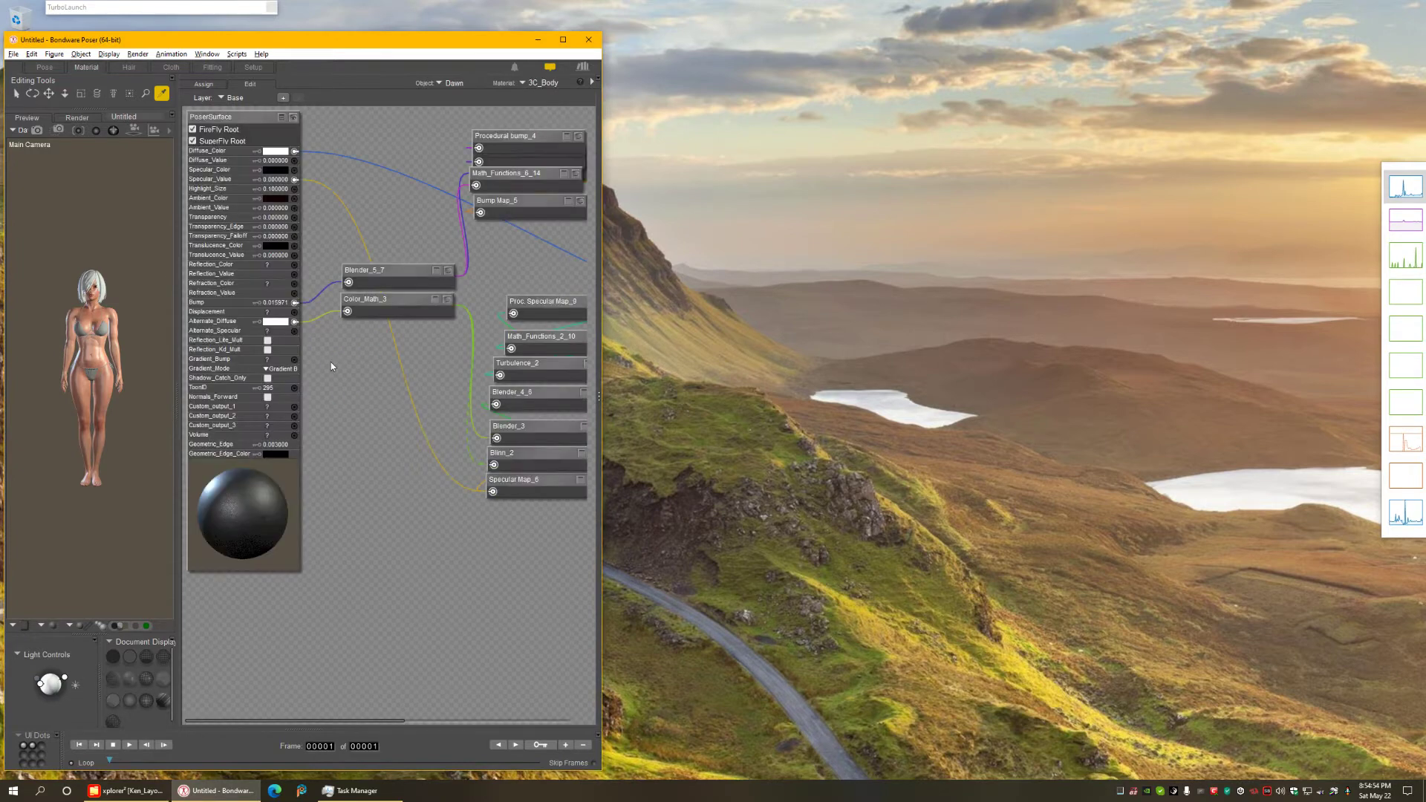
{"action": "left_click", "coordinate": [213, 118]}
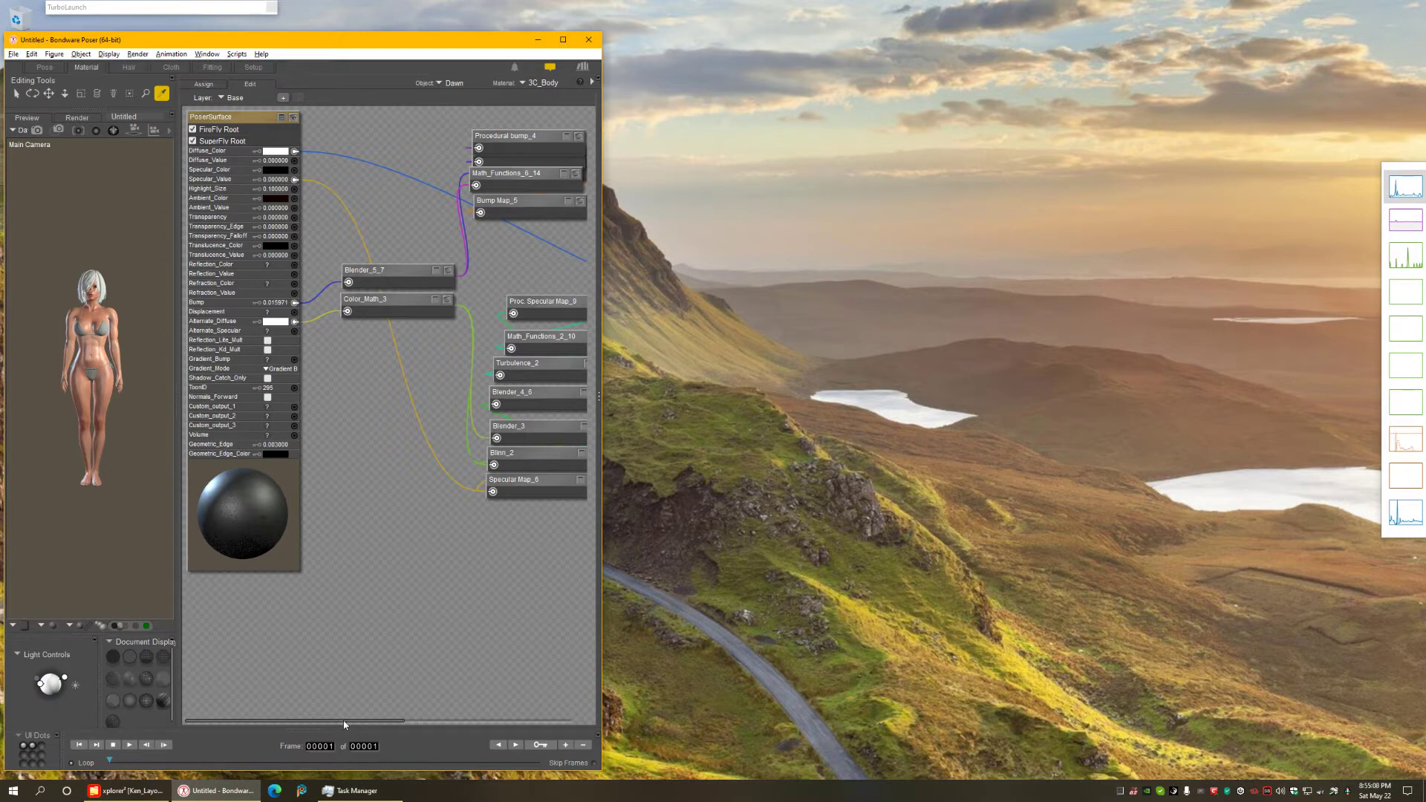
{"action": "left_click_drag", "start_coordinate": [385, 722], "coordinate": [497, 724]}
{"action": "left_click_drag", "start_coordinate": [561, 287], "coordinate": [95, 137]}
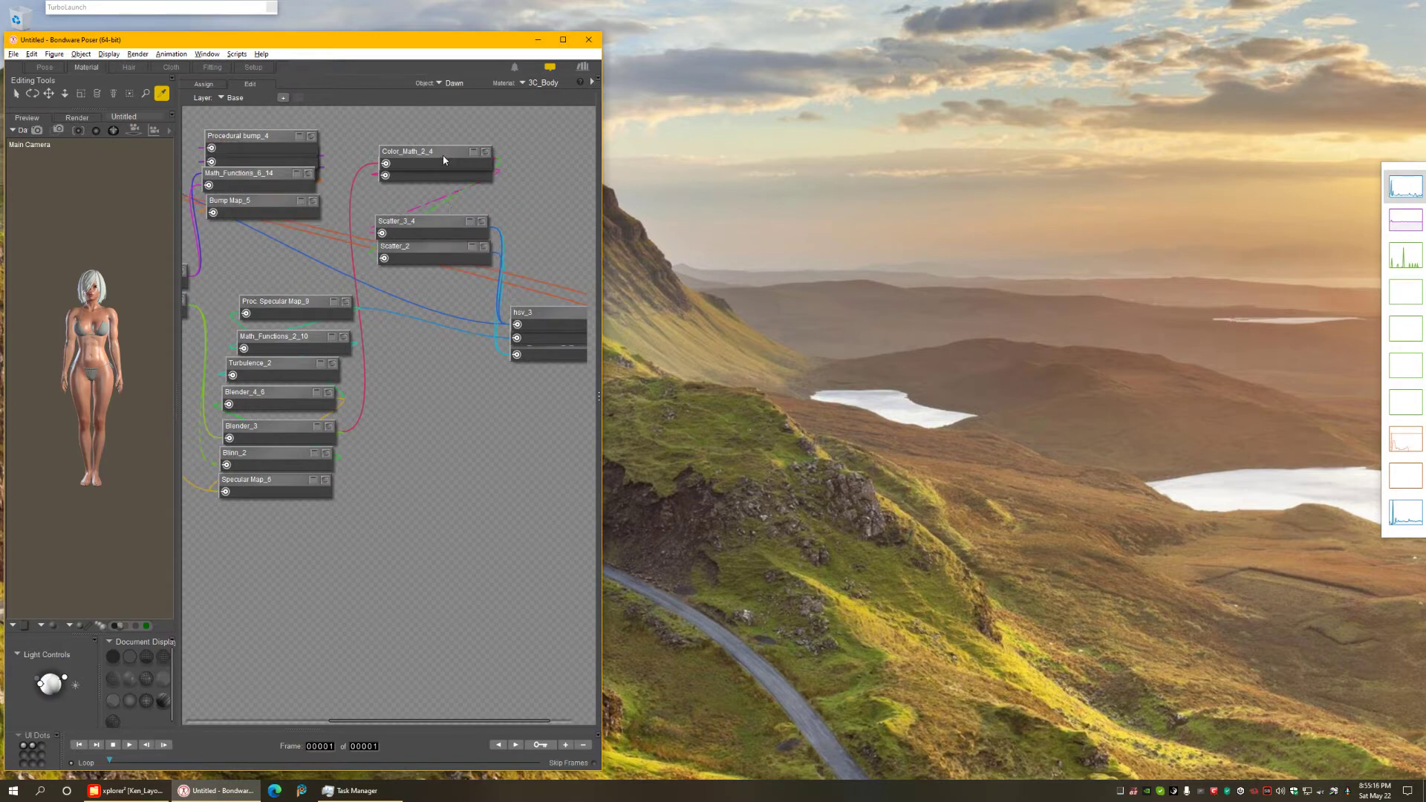
{"action": "left_click_drag", "start_coordinate": [442, 145], "coordinate": [482, 406]}
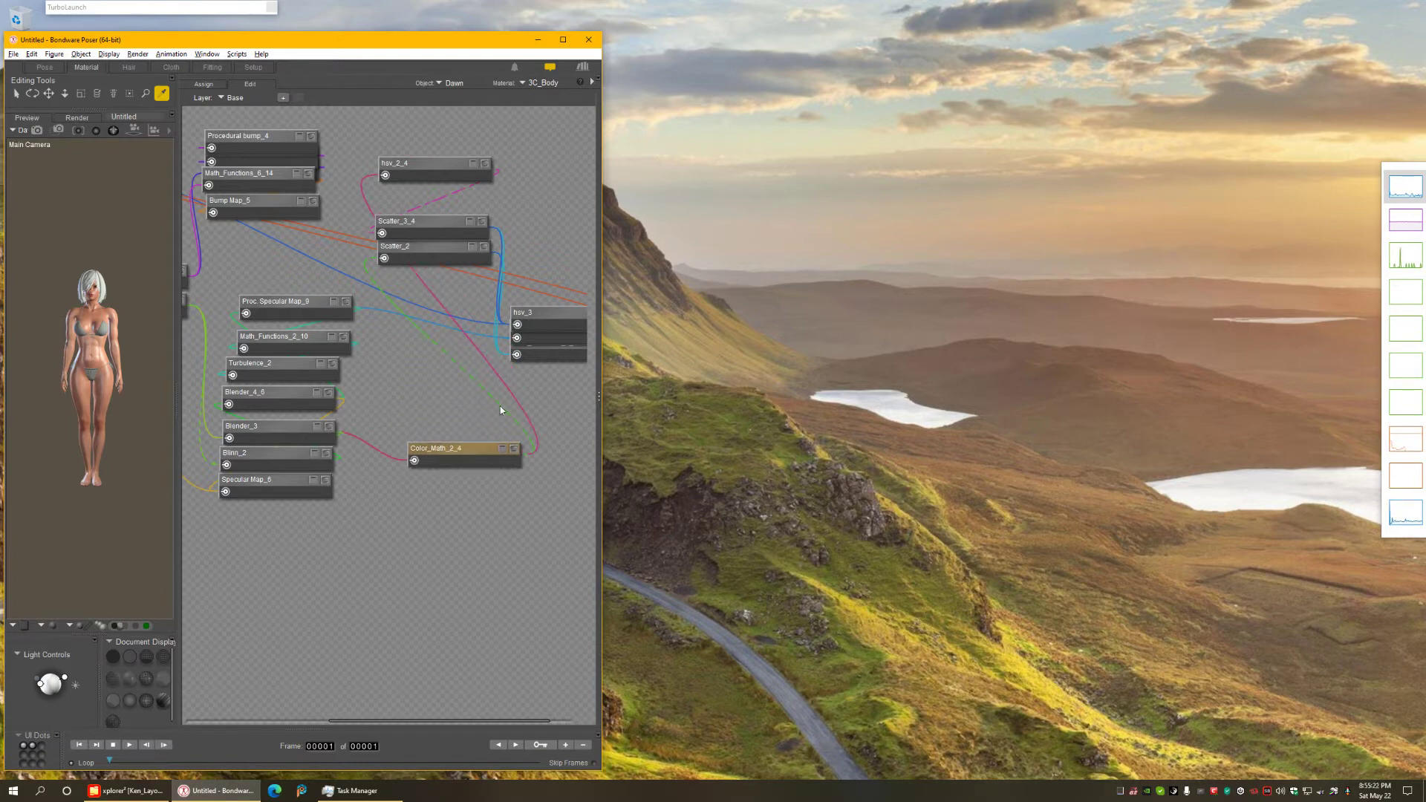
View the rendered image and the available render engines beside the shader network, and return to the live preview
{"action": "left_click", "coordinate": [82, 117]}
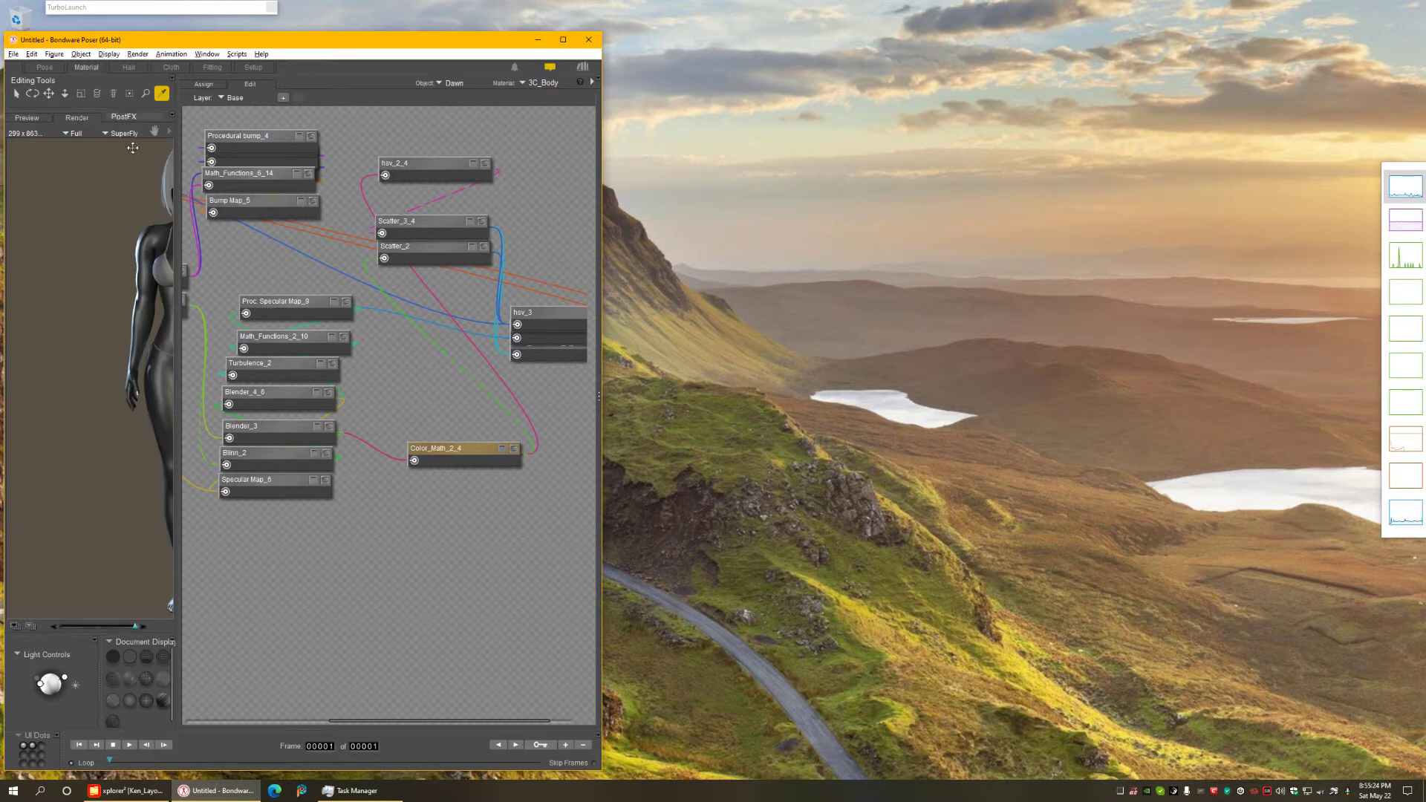
{"action": "left_click", "coordinate": [124, 134]}
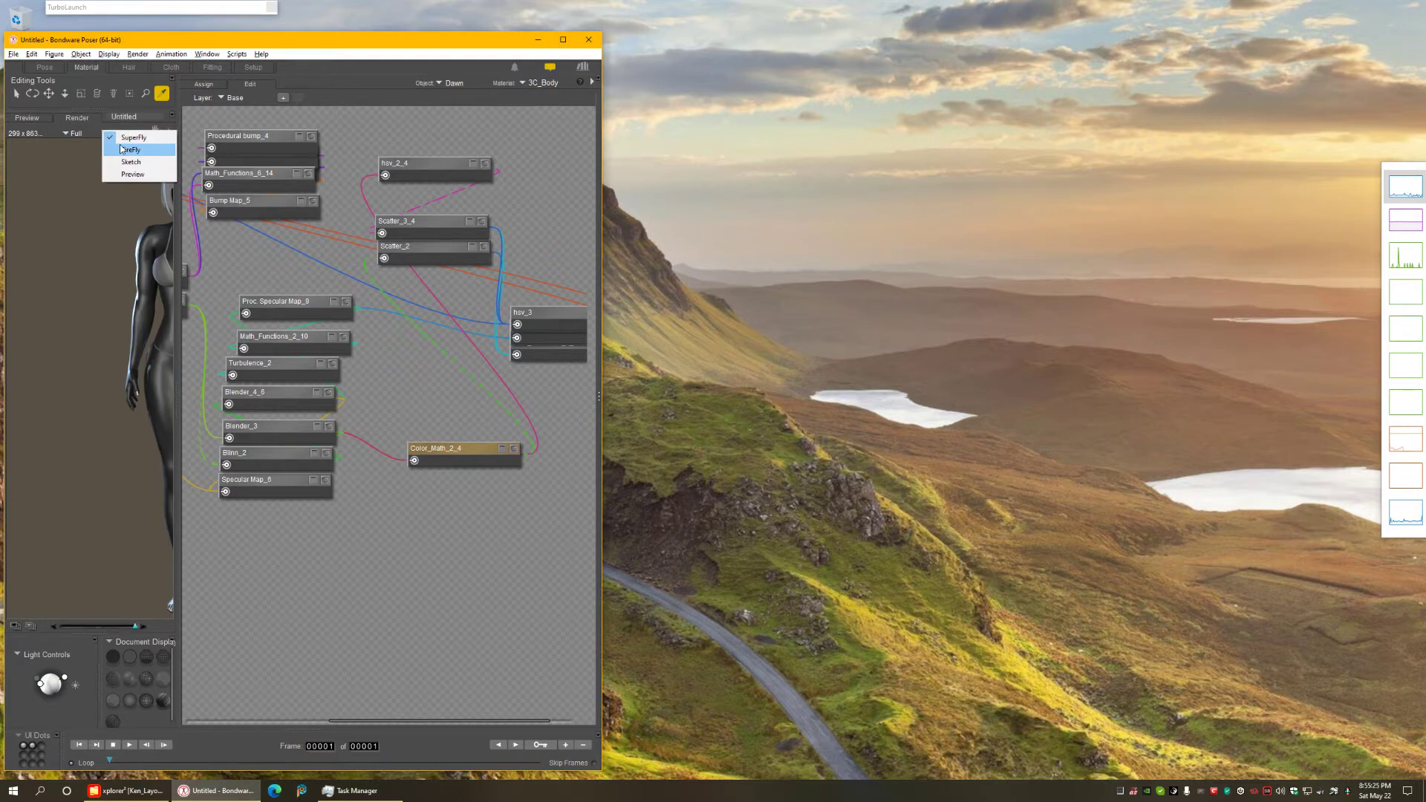
{"action": "left_click", "coordinate": [30, 119]}
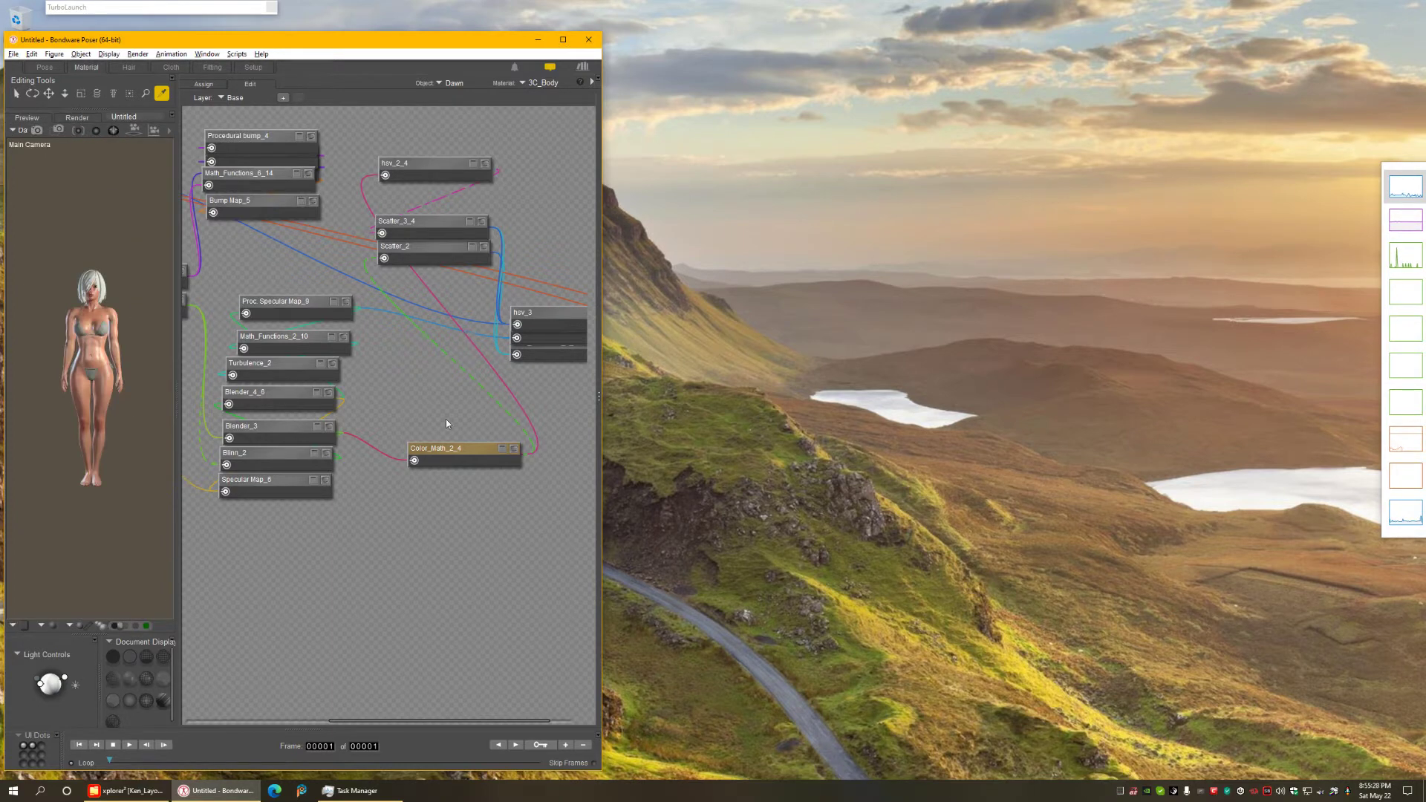
Spread out the Color_Math_2_4 and Scatter_2 nodes and inspect the Blinn_2 connections back to the PoserSurface root
{"action": "left_click_drag", "start_coordinate": [450, 452], "coordinate": [438, 397]}
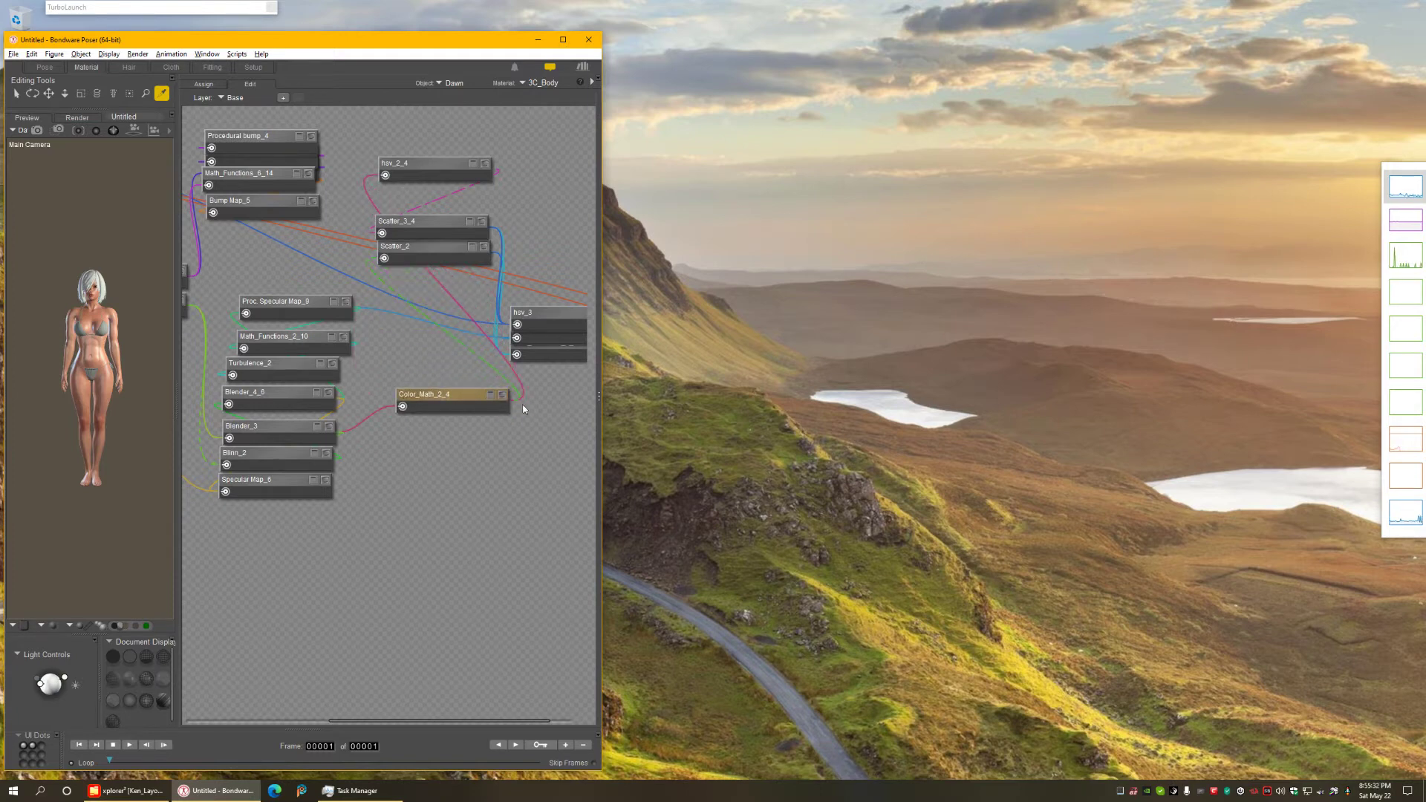
{"action": "left_click_drag", "start_coordinate": [418, 251], "coordinate": [430, 283]}
{"action": "left_click_drag", "start_coordinate": [444, 396], "coordinate": [418, 251]}
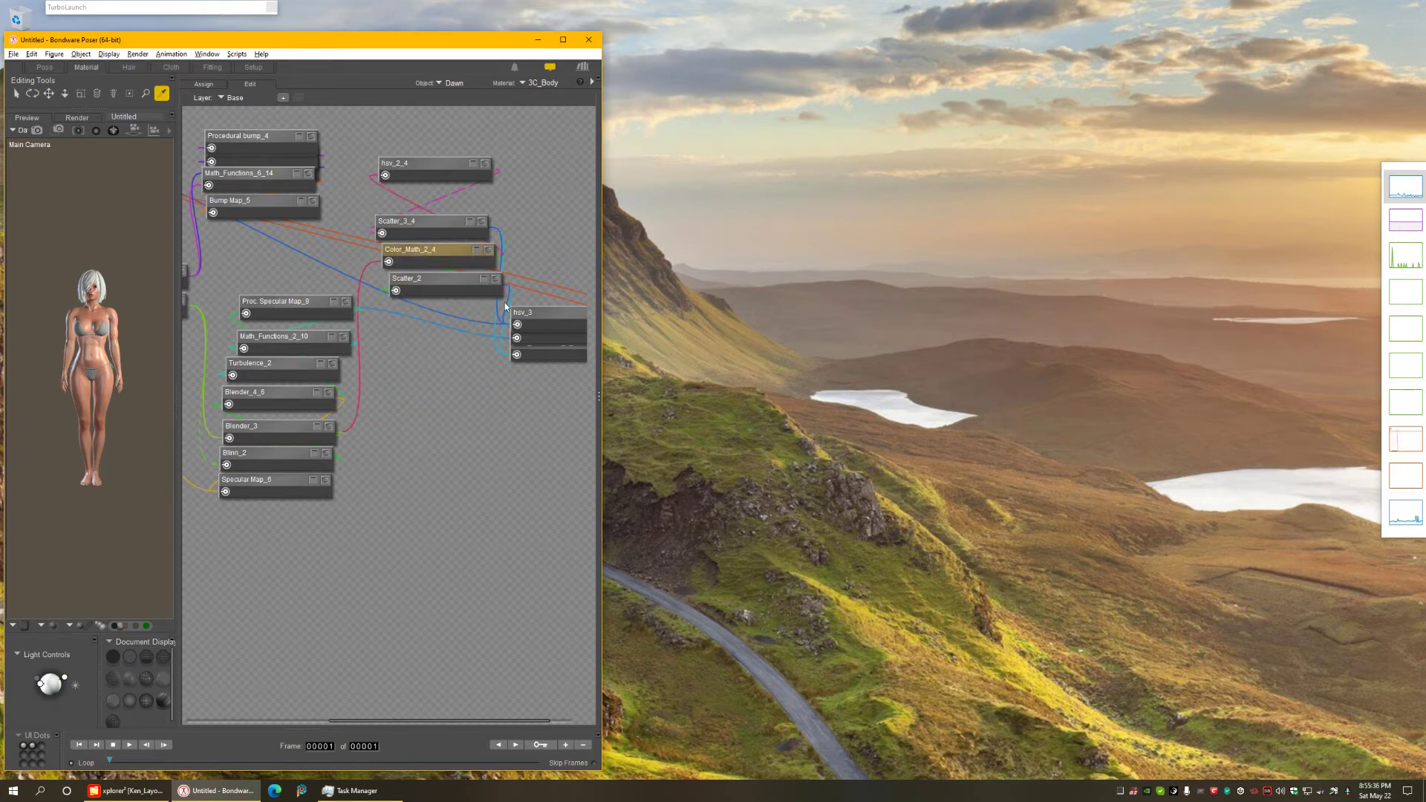
{"action": "left_click_drag", "start_coordinate": [287, 450], "coordinate": [472, 537]}
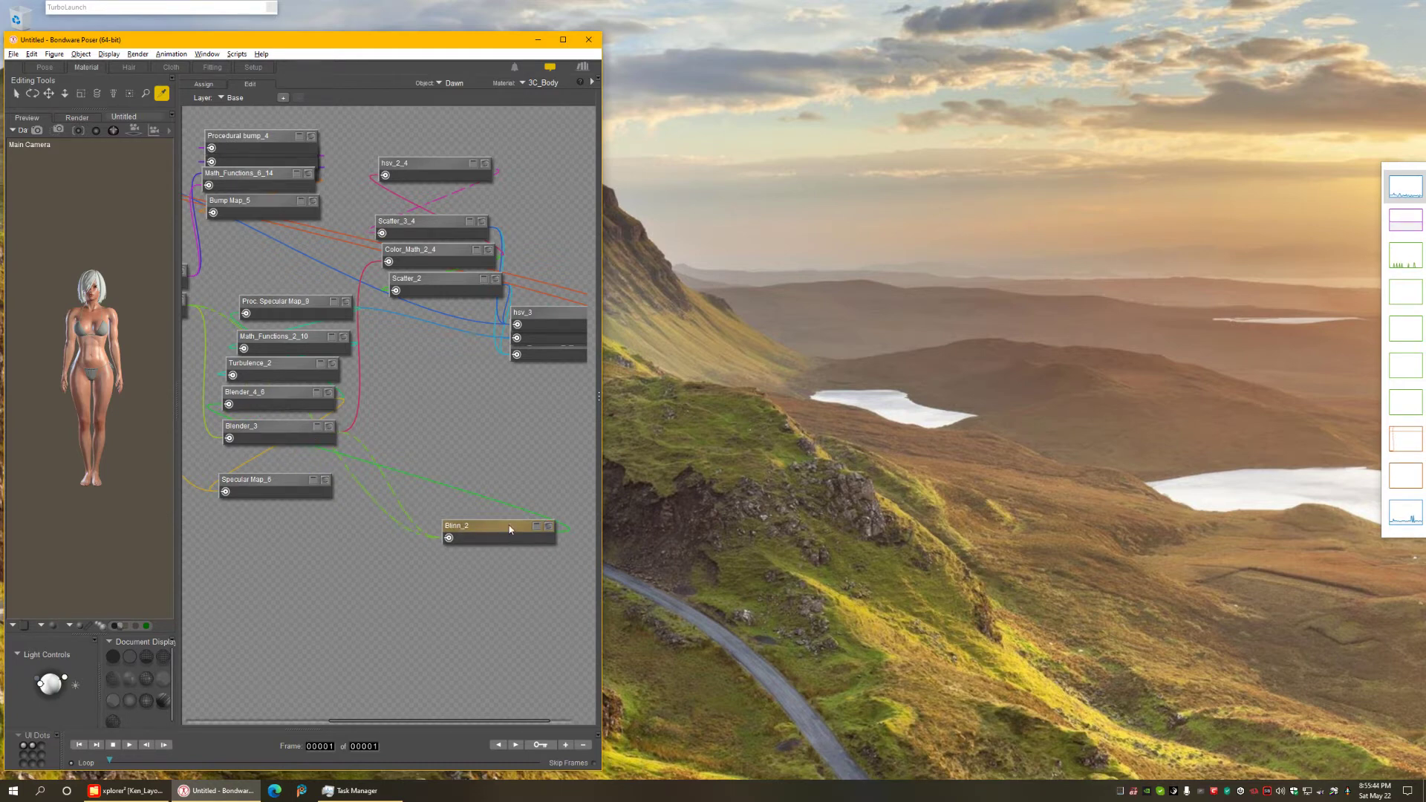
{"action": "left_click_drag", "start_coordinate": [509, 533], "coordinate": [277, 460]}
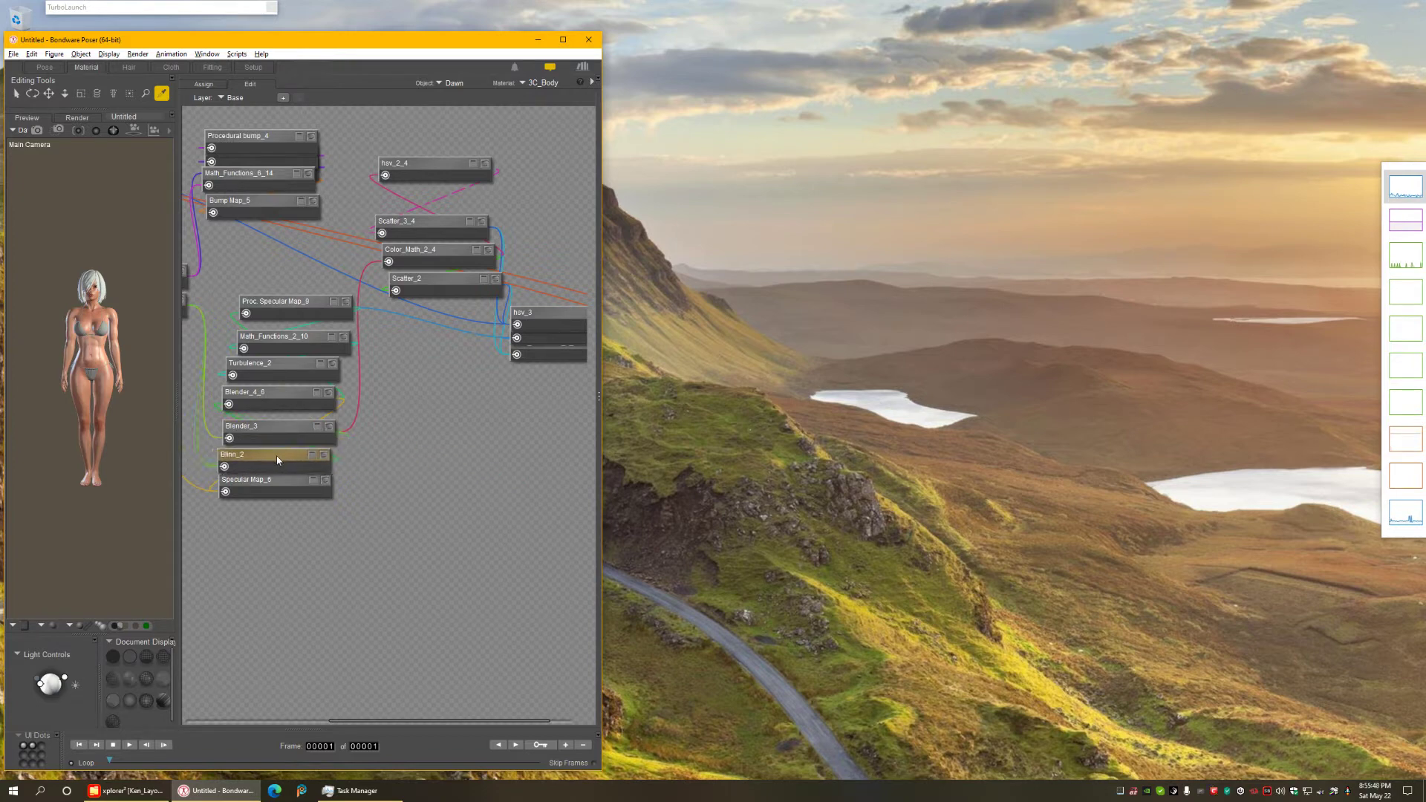
{"action": "left_click_drag", "start_coordinate": [514, 720], "coordinate": [330, 721]}
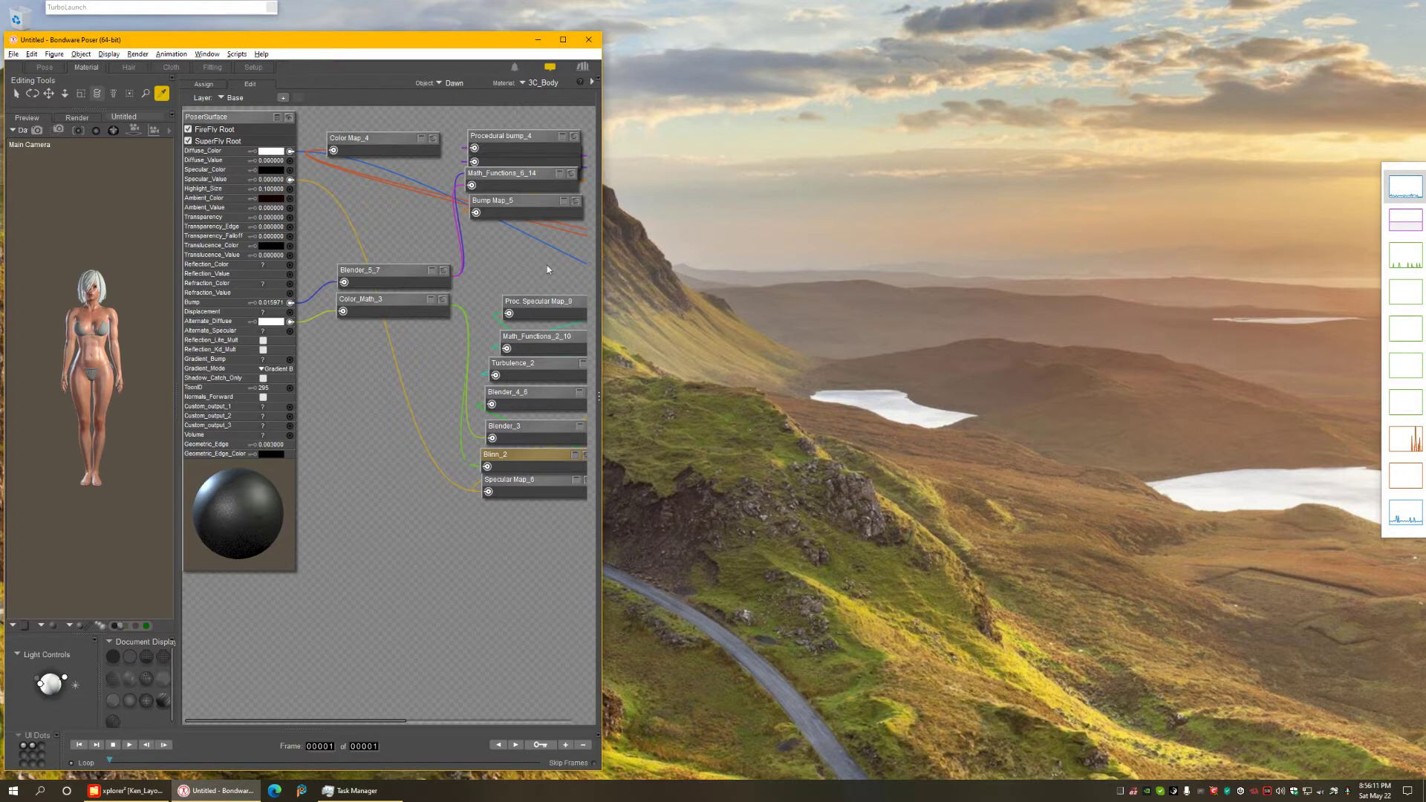
Return to the Pose room and launch the SkinEdit P12 script
{"action": "left_click", "coordinate": [43, 68]}
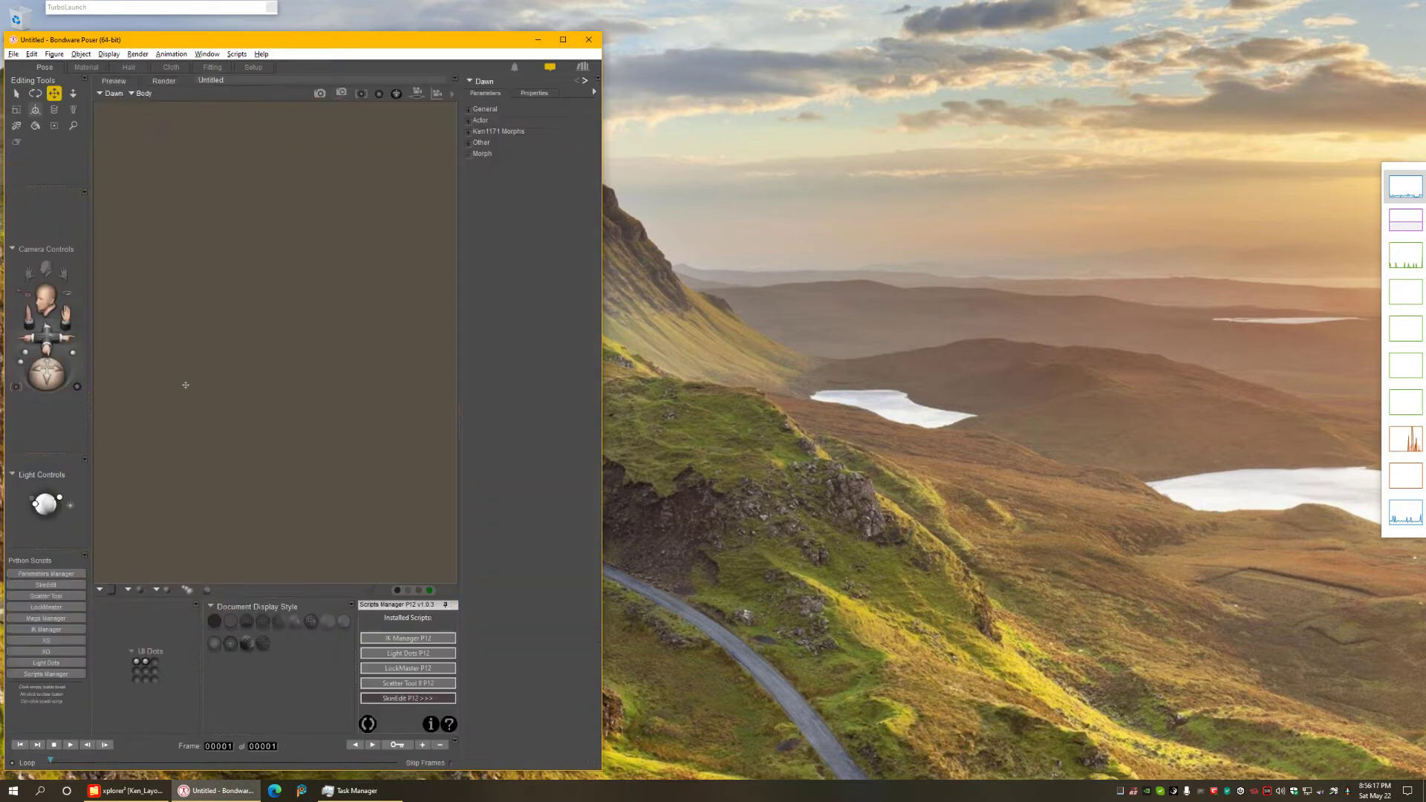
{"action": "left_click", "coordinate": [406, 698]}
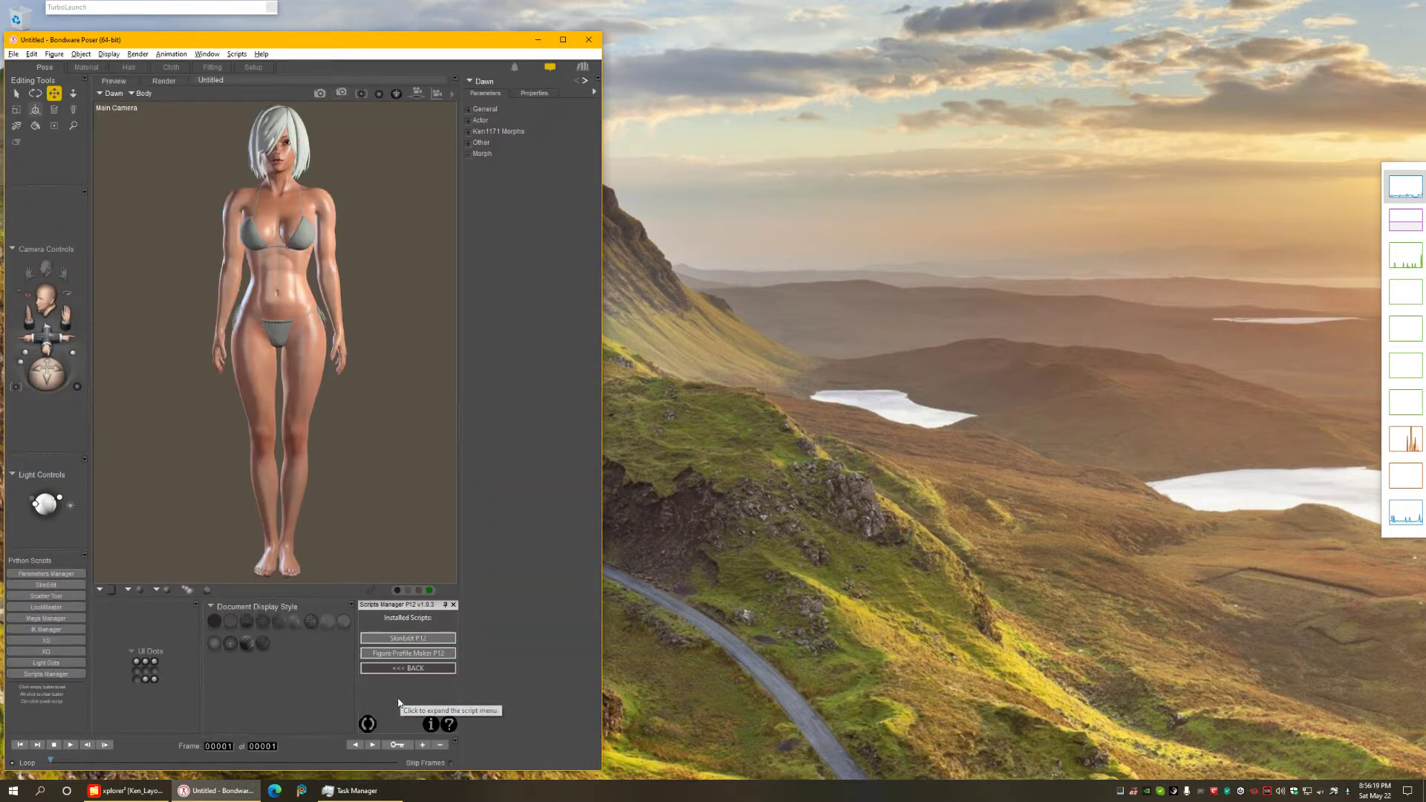
{"action": "left_click", "coordinate": [411, 638]}
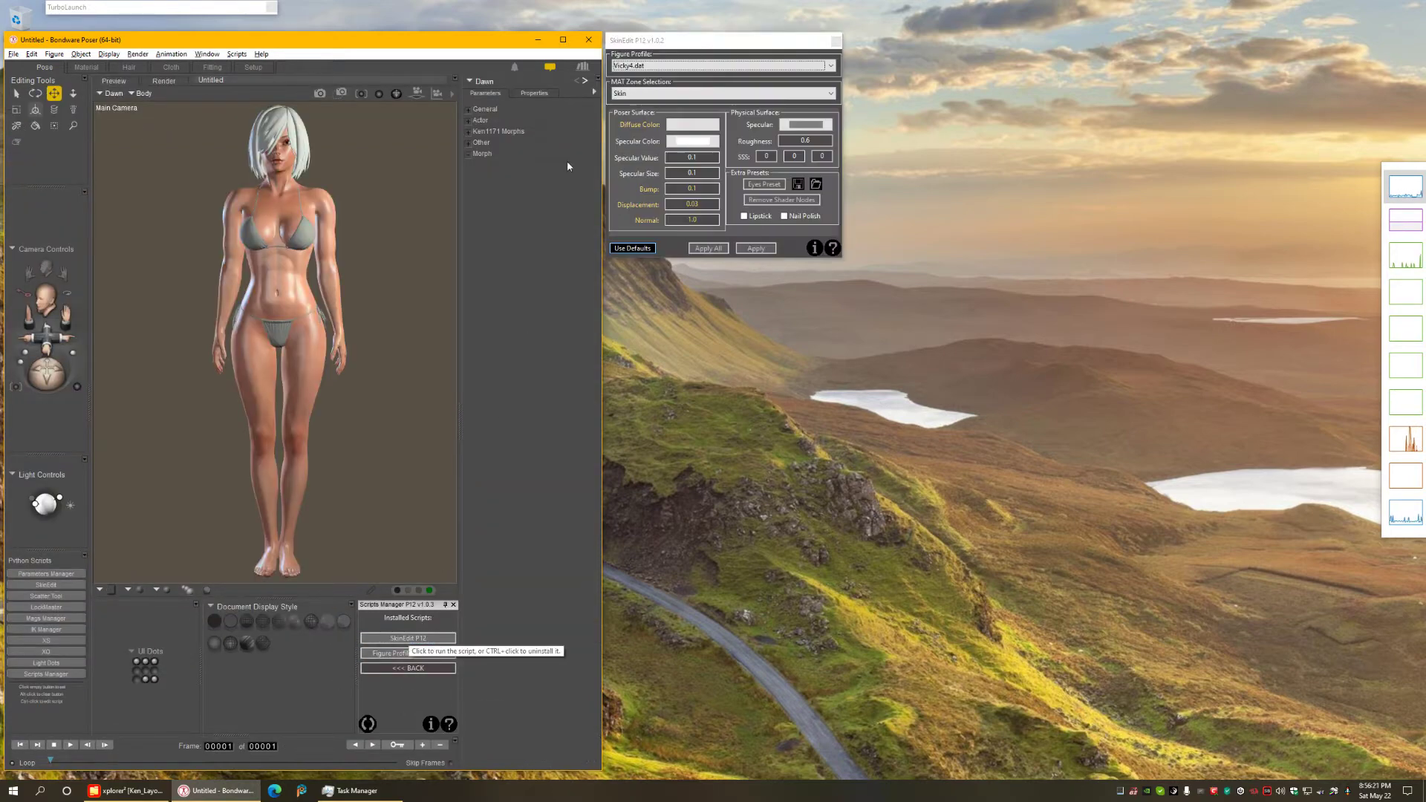
Choose the DawnSE.dat figure profile, enable Lipstick and Nail Polish, and apply the SkinEdit settings to all zones
{"action": "left_click", "coordinate": [657, 67]}
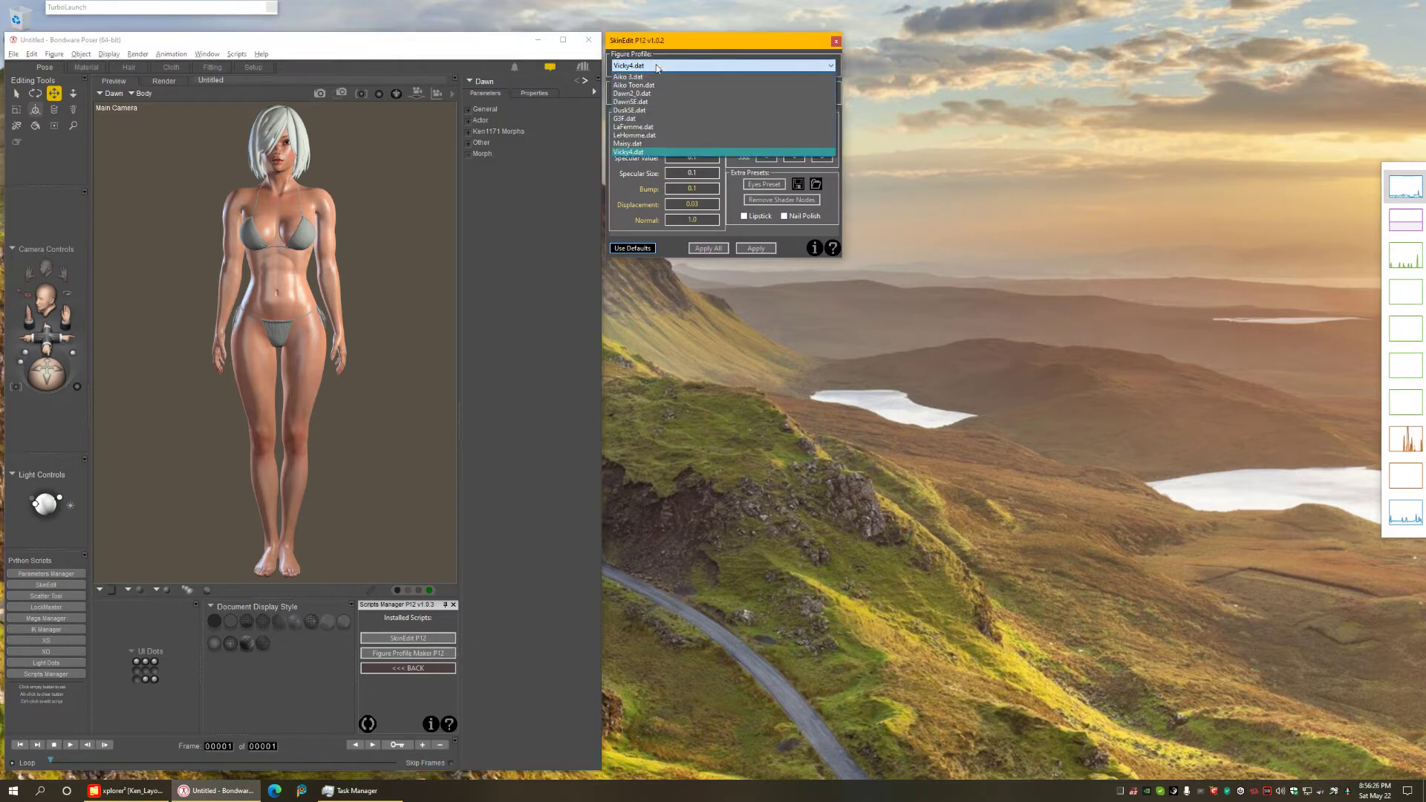
{"action": "left_click", "coordinate": [642, 103]}
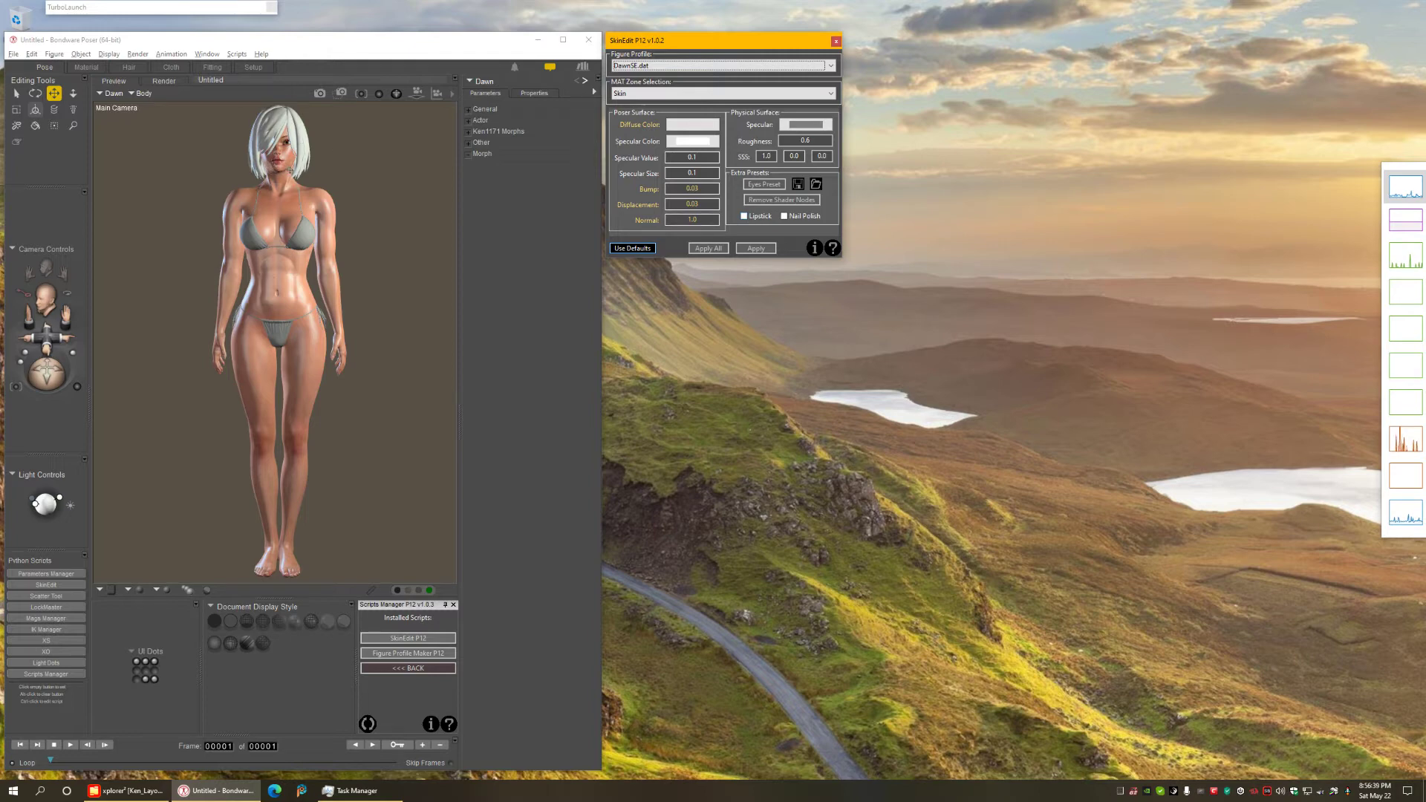
{"action": "left_click", "coordinate": [754, 216]}
{"action": "left_click", "coordinate": [806, 216]}
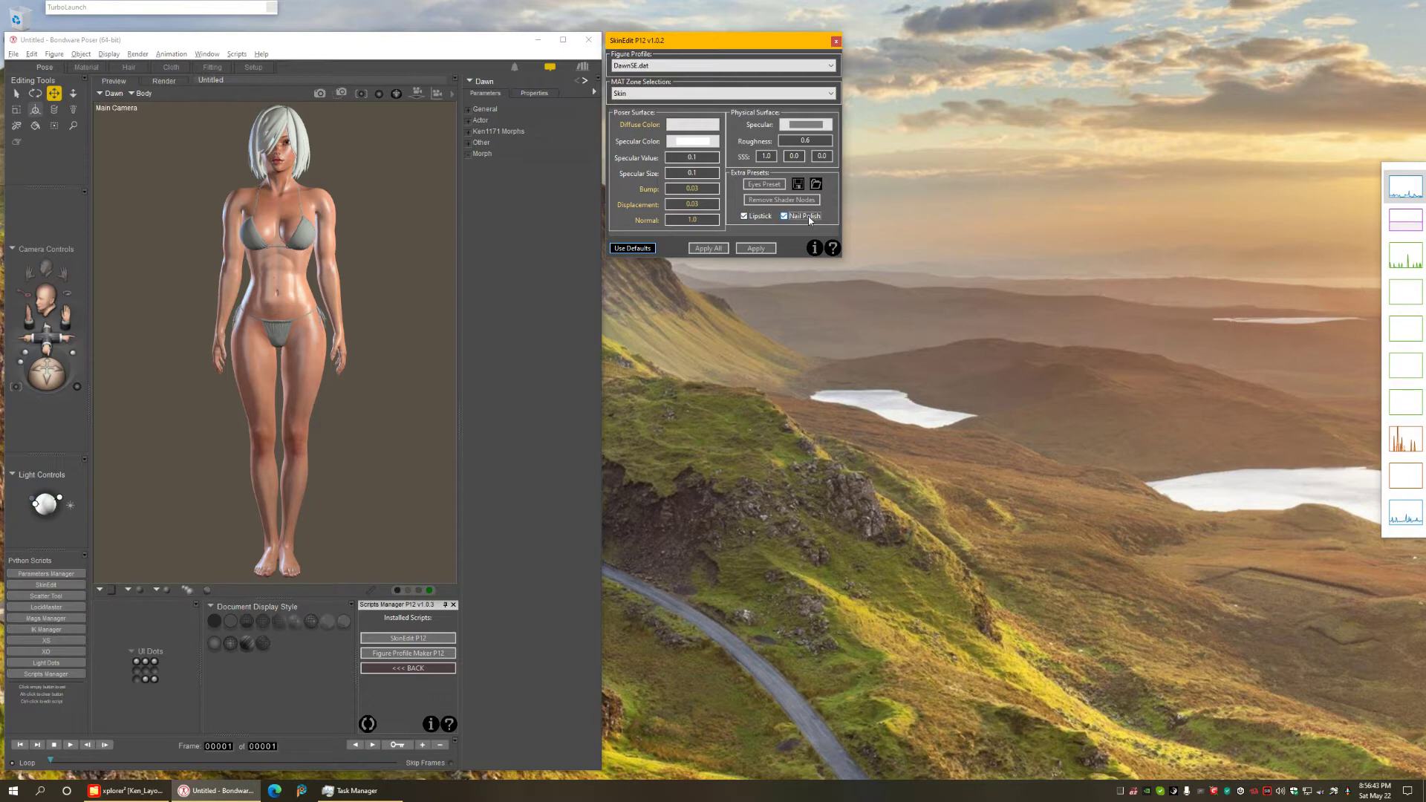
{"action": "left_click", "coordinate": [710, 248]}
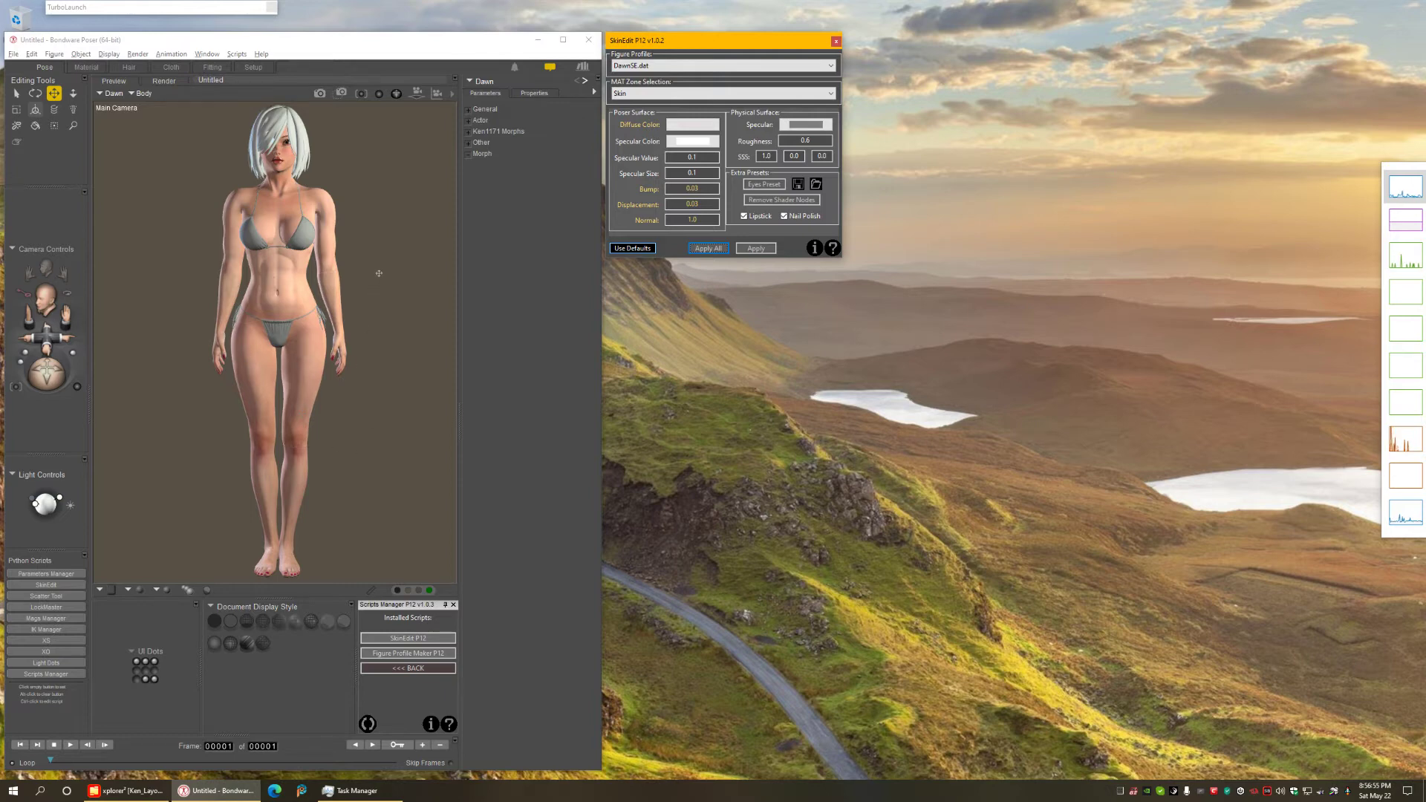
Show the Color, Bump and Specular map previews in the 3C_Body material and stack the three nodes beside PoserSurface
{"action": "left_click", "coordinate": [89, 67]}
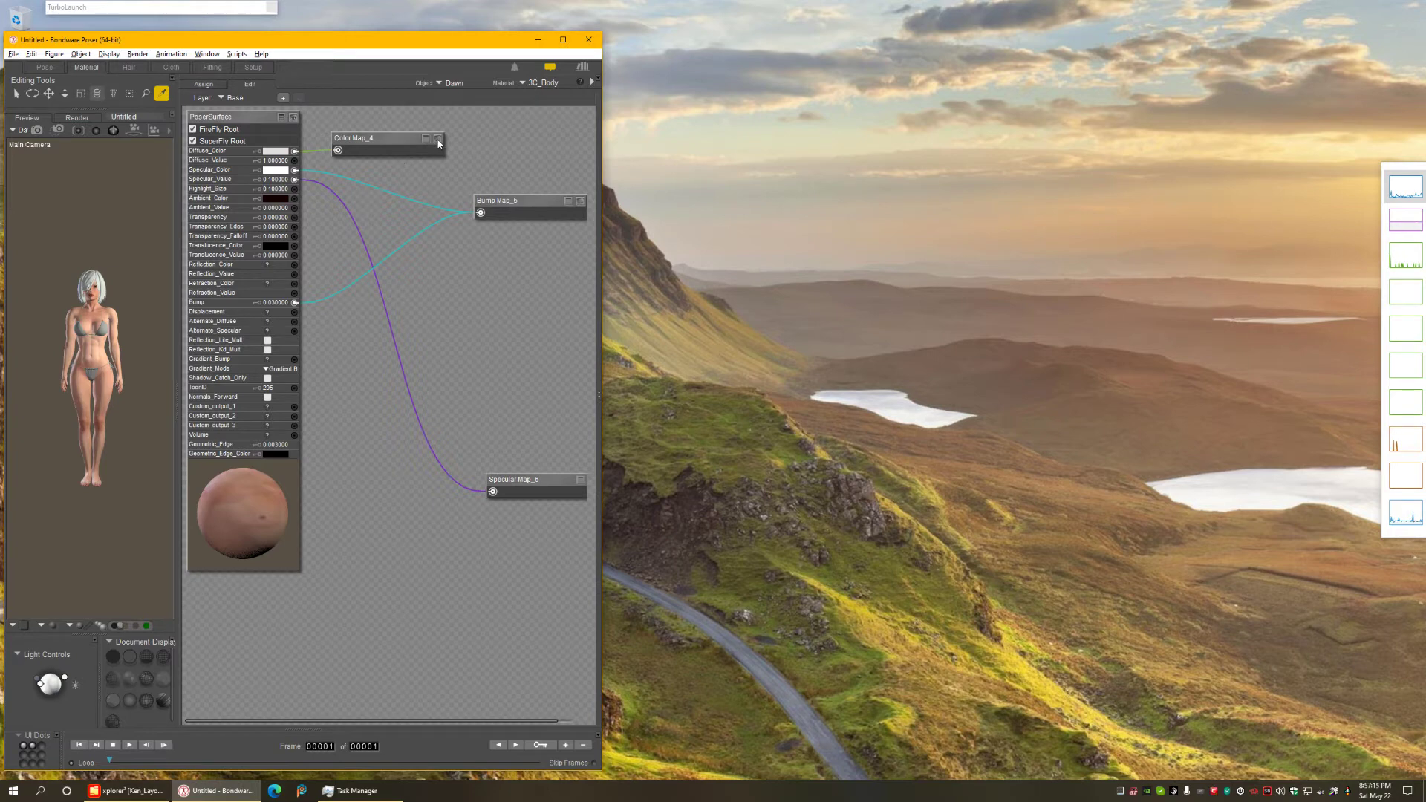
{"action": "left_click", "coordinate": [580, 203]}
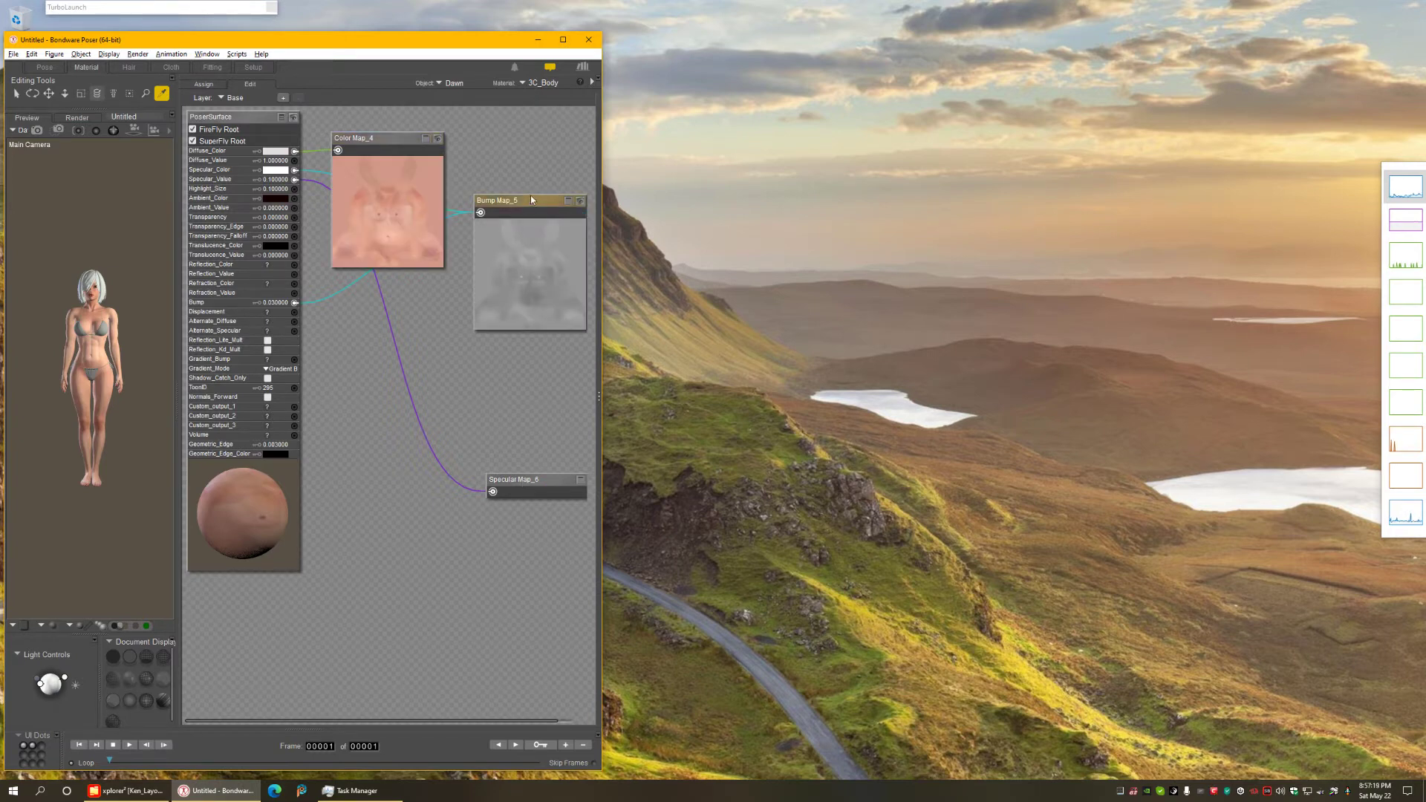
{"action": "left_click_drag", "start_coordinate": [529, 201], "coordinate": [387, 280]}
{"action": "left_click_drag", "start_coordinate": [527, 500], "coordinate": [381, 443]}
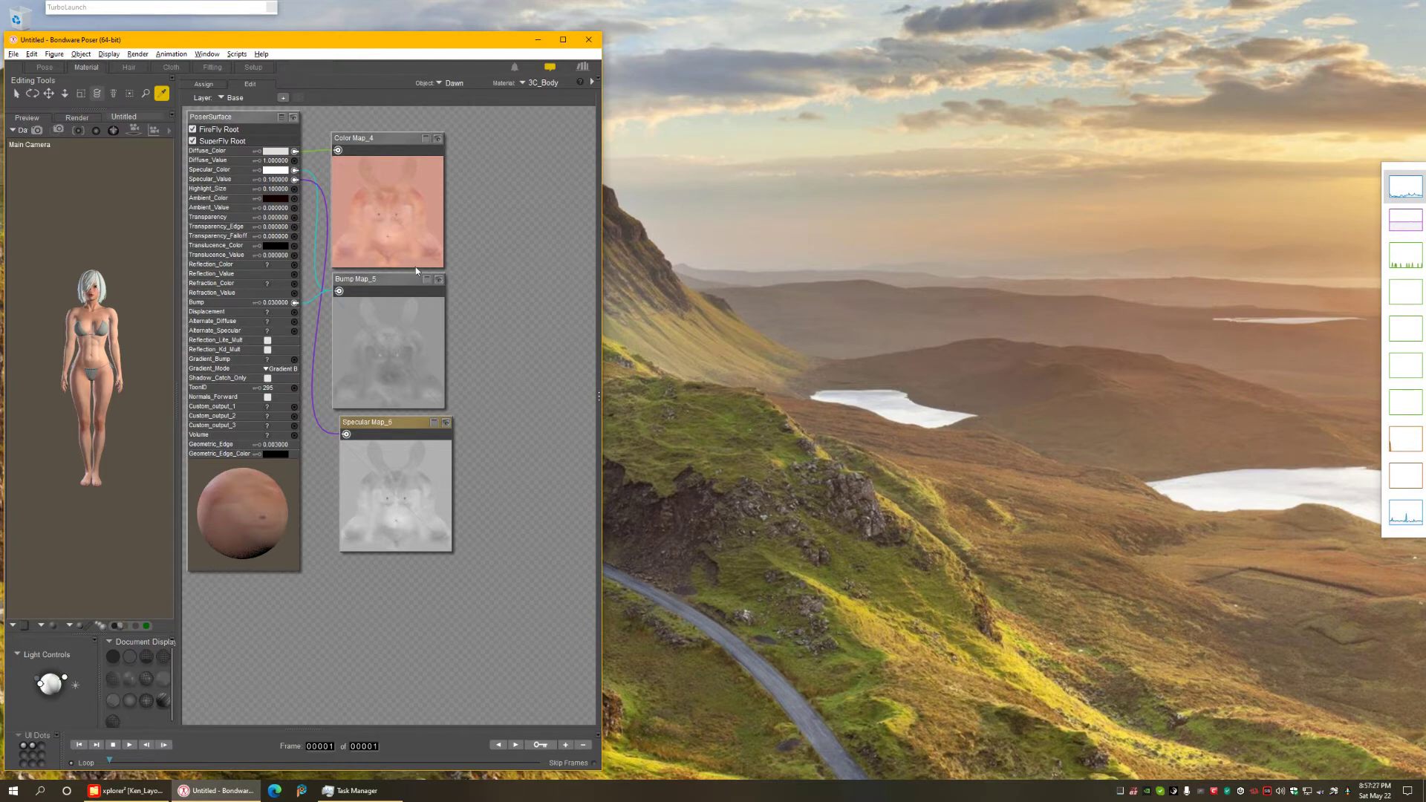
{"action": "left_click_drag", "start_coordinate": [487, 531], "coordinate": [408, 140]}
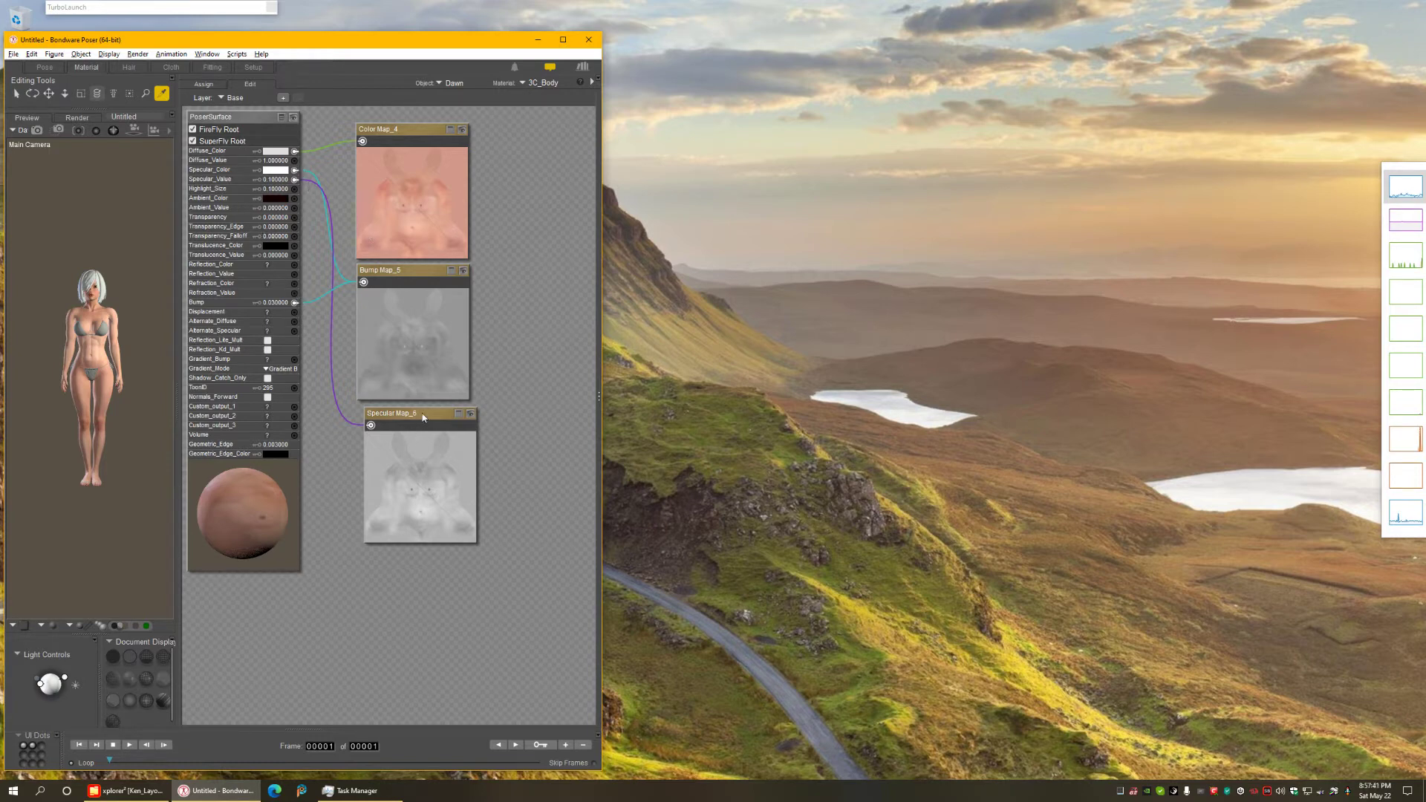
{"action": "left_click_drag", "start_coordinate": [422, 416], "coordinate": [410, 418]}
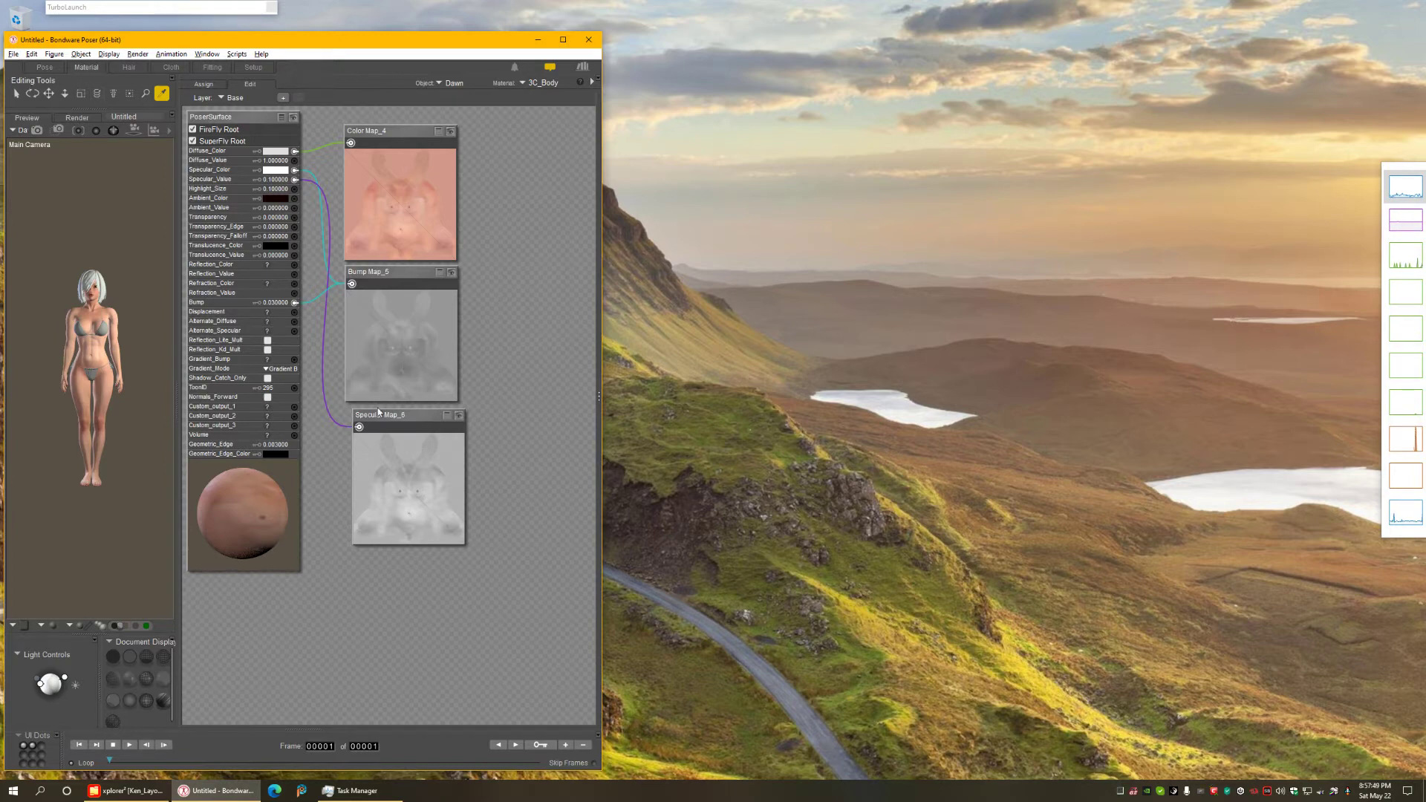
Return to the Pose room and turn off Use Defaults in SkinEdit, keeping Skin as the material zone
{"action": "left_click", "coordinate": [45, 67]}
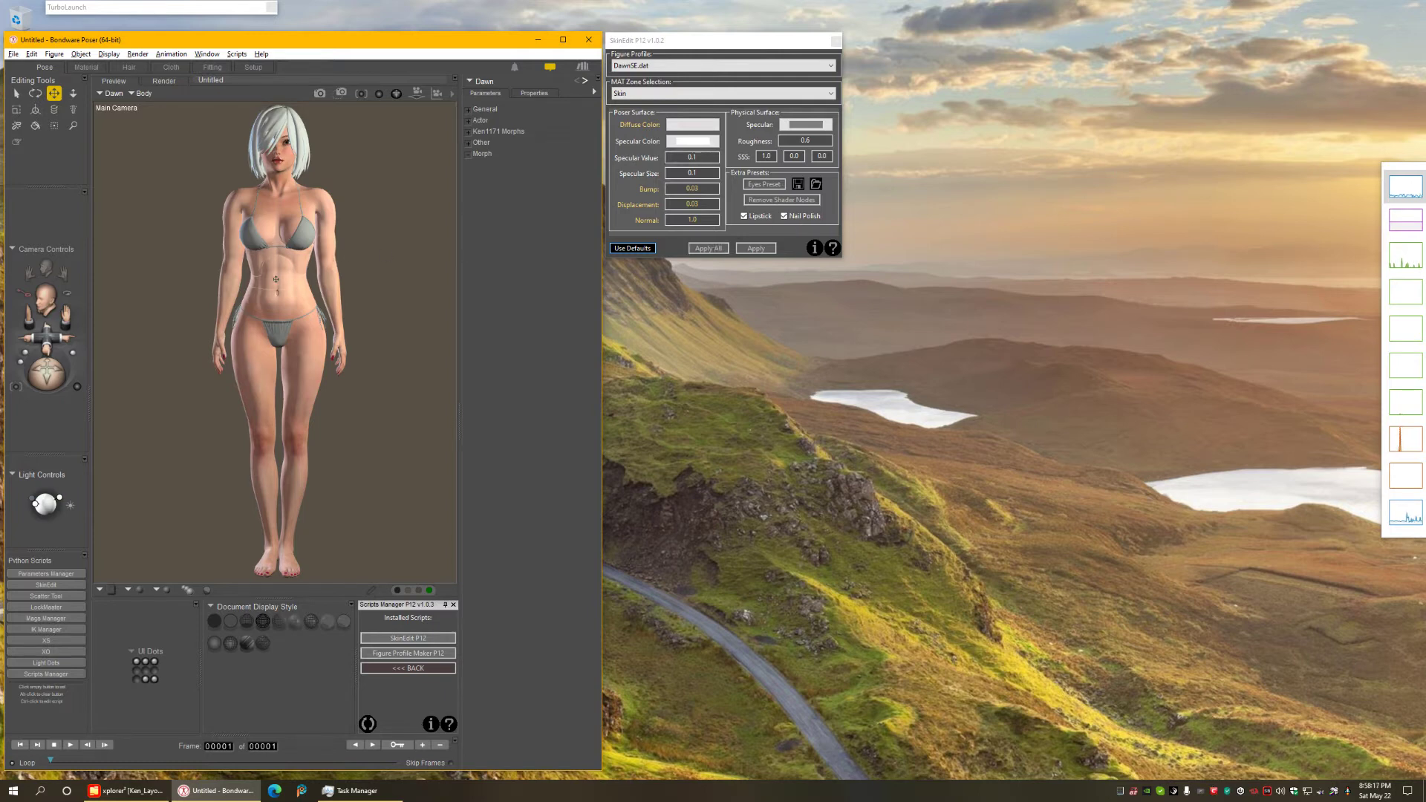
{"action": "left_click", "coordinate": [629, 250]}
{"action": "left_click", "coordinate": [636, 250]}
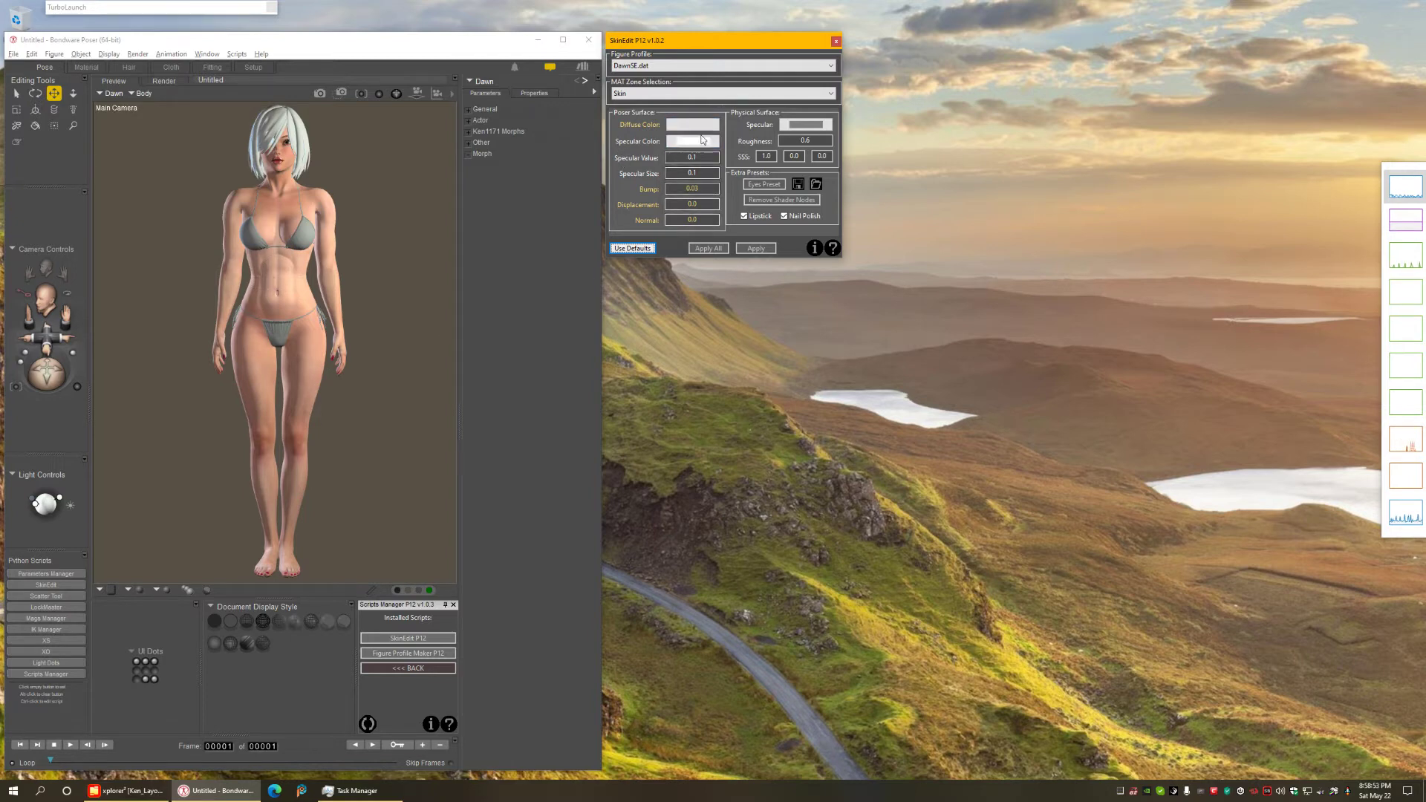
{"action": "left_click", "coordinate": [646, 93]}
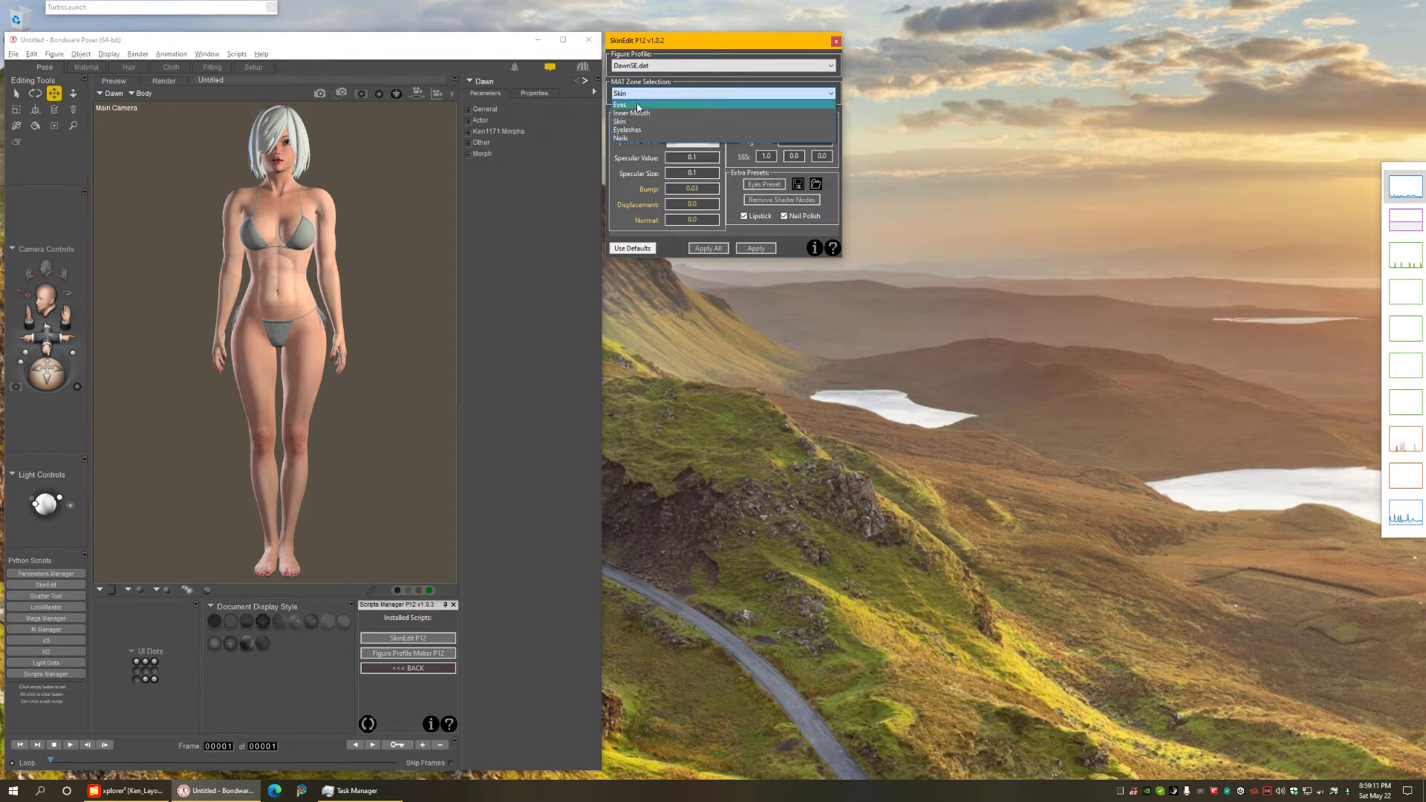
{"action": "left_click", "coordinate": [632, 121]}
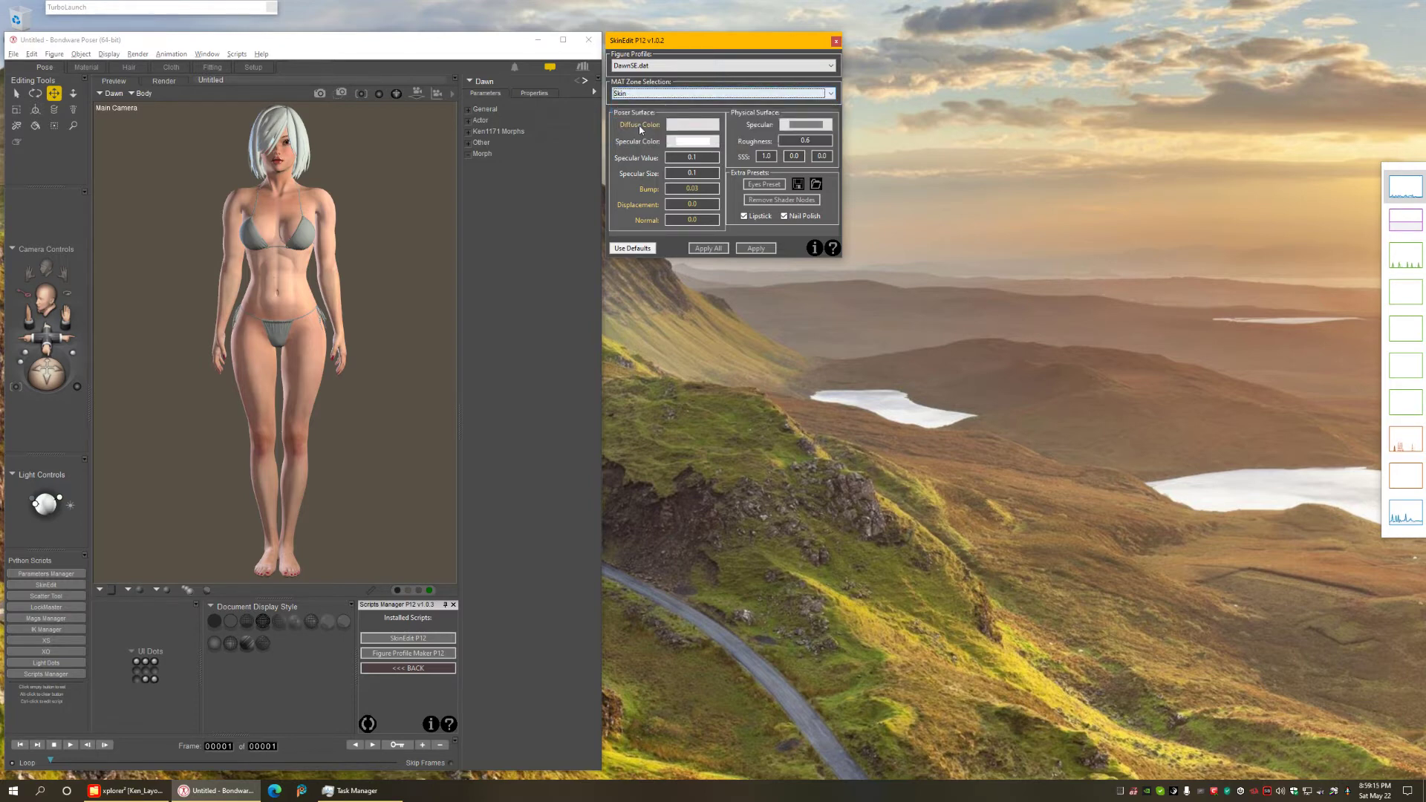
{"action": "left_click", "coordinate": [632, 249]}
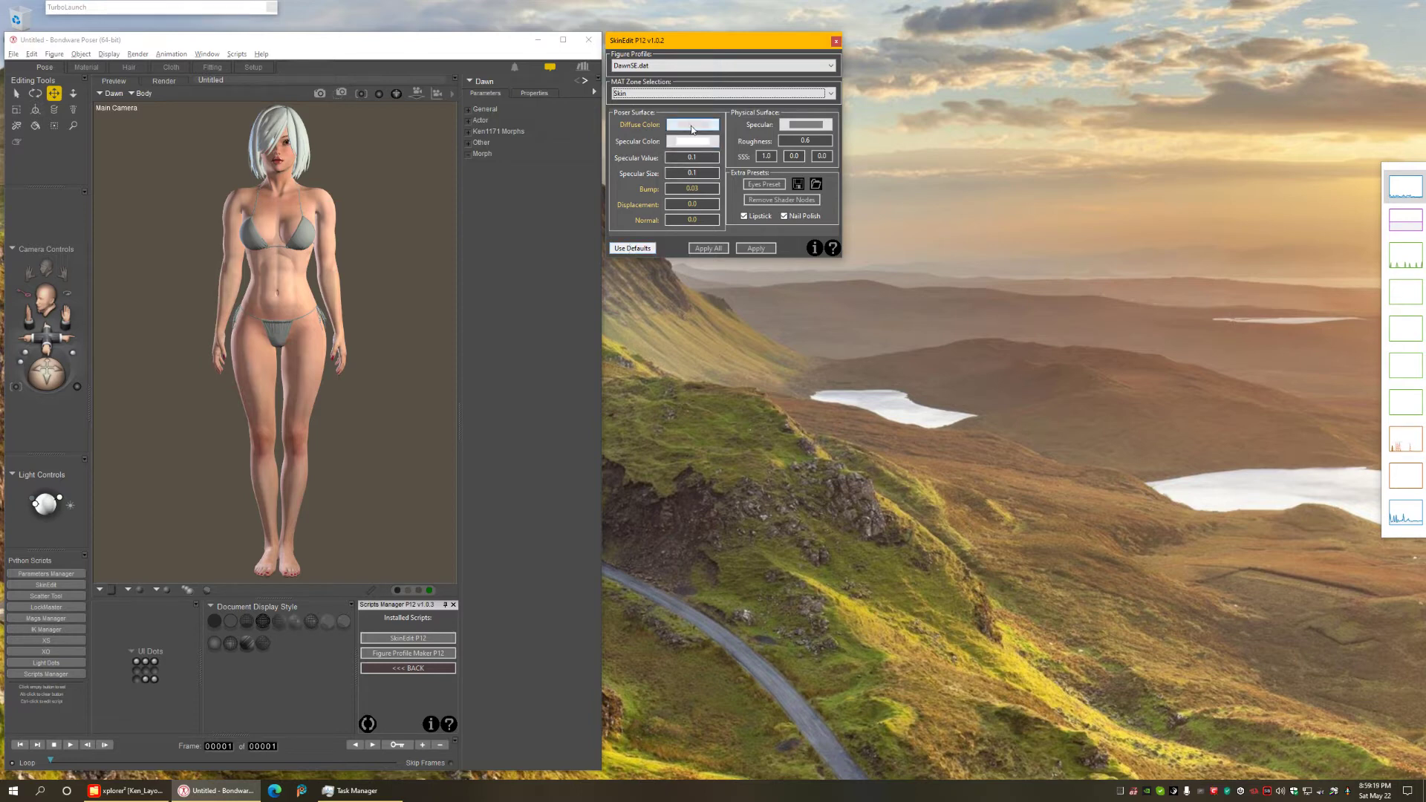
Darken the skin's diffuse color to a muted grey, set its specular value to 0.4, and apply to the Skin zone only
{"action": "left_click", "coordinate": [691, 124]}
{"action": "left_click_drag", "start_coordinate": [857, 85], "coordinate": [858, 104]}
{"action": "left_click", "coordinate": [632, 222]}
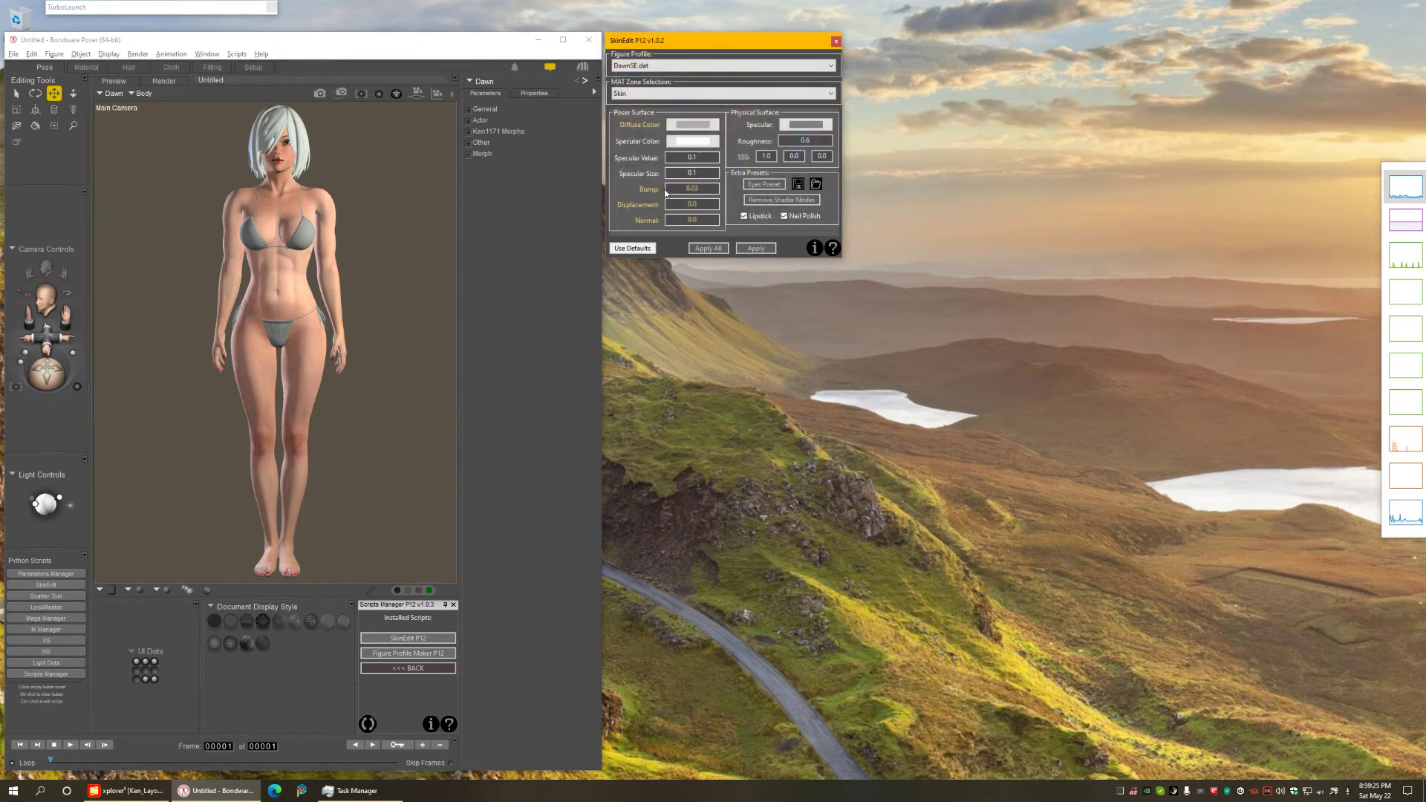
{"action": "left_click", "coordinate": [709, 158]}
{"action": "left_click", "coordinate": [756, 248]}
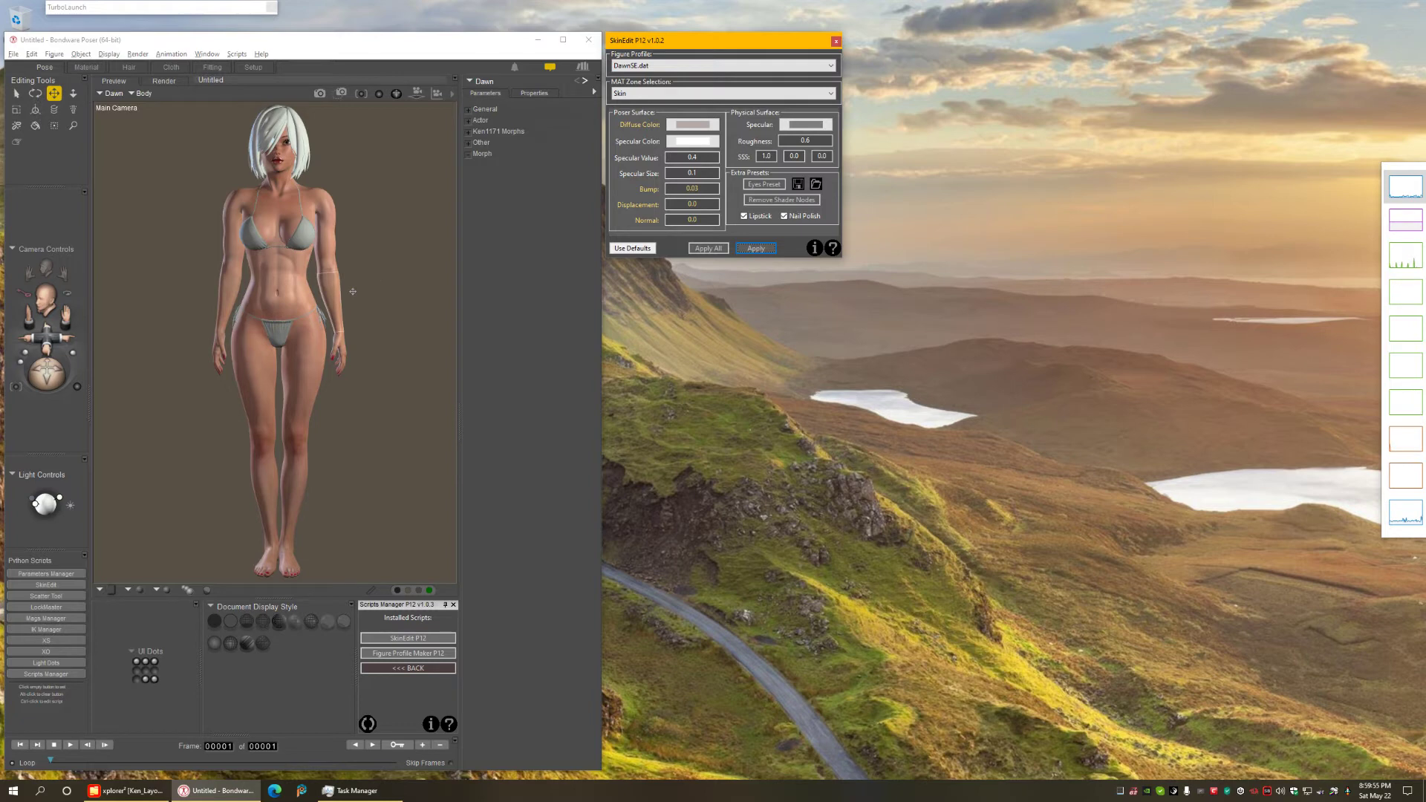
Load the Dawn_Eyes_Blue material from the Dawn_Base_MAT library folder onto the figure and apply SkinEdit's Eyes Preset
{"action": "middle_click_drag", "start_coordinate": [413, 305], "coordinate": [442, 320]}
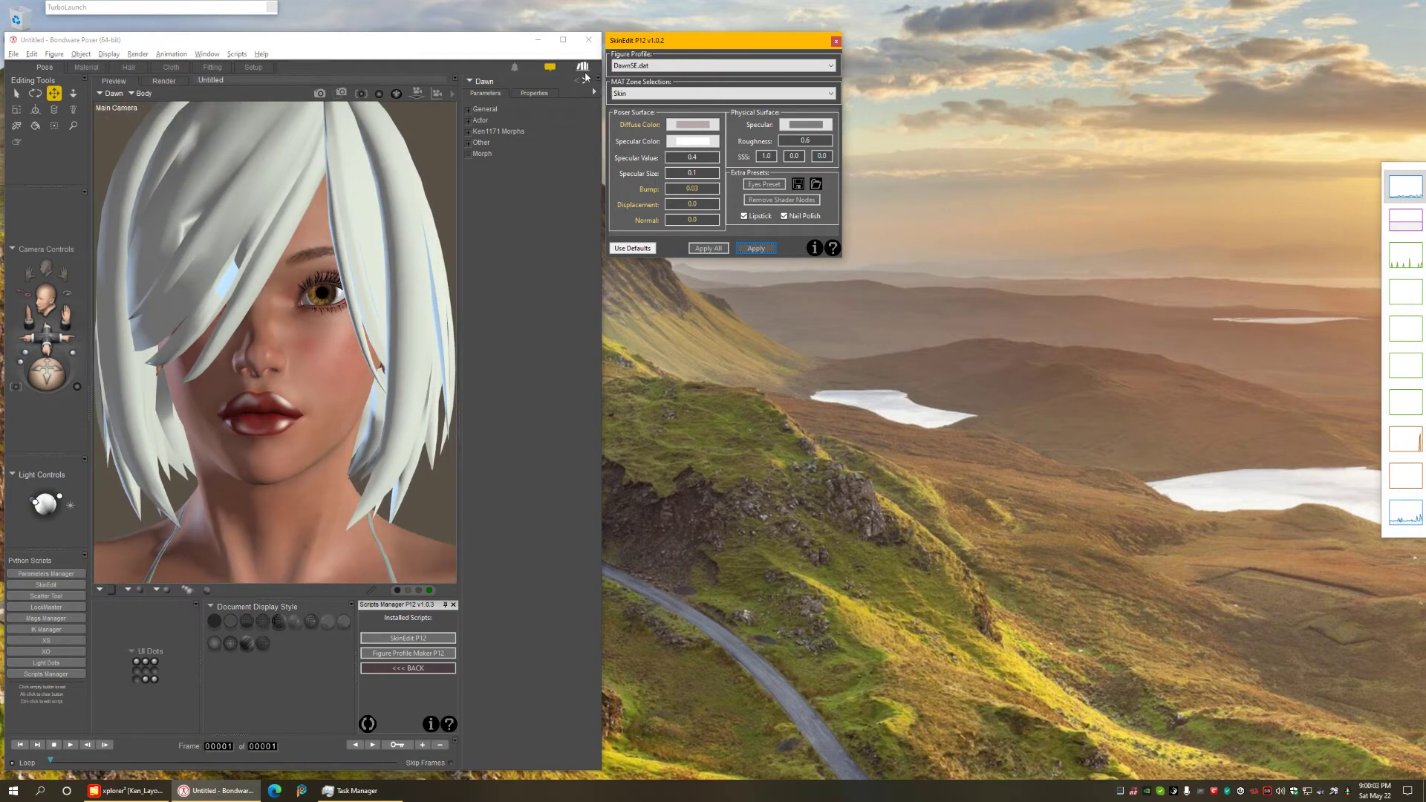
{"action": "left_click", "coordinate": [583, 66]}
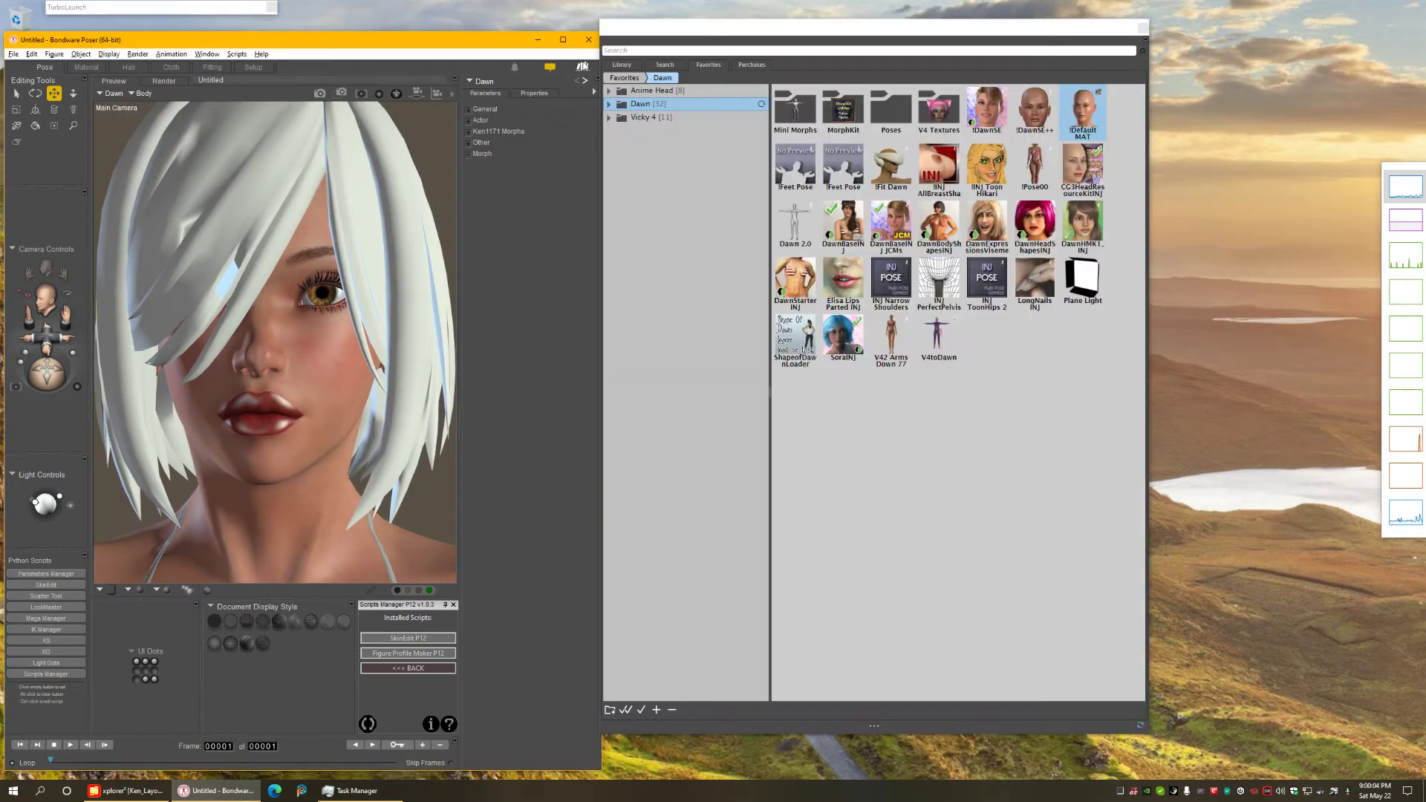
{"action": "left_click", "coordinate": [636, 66]}
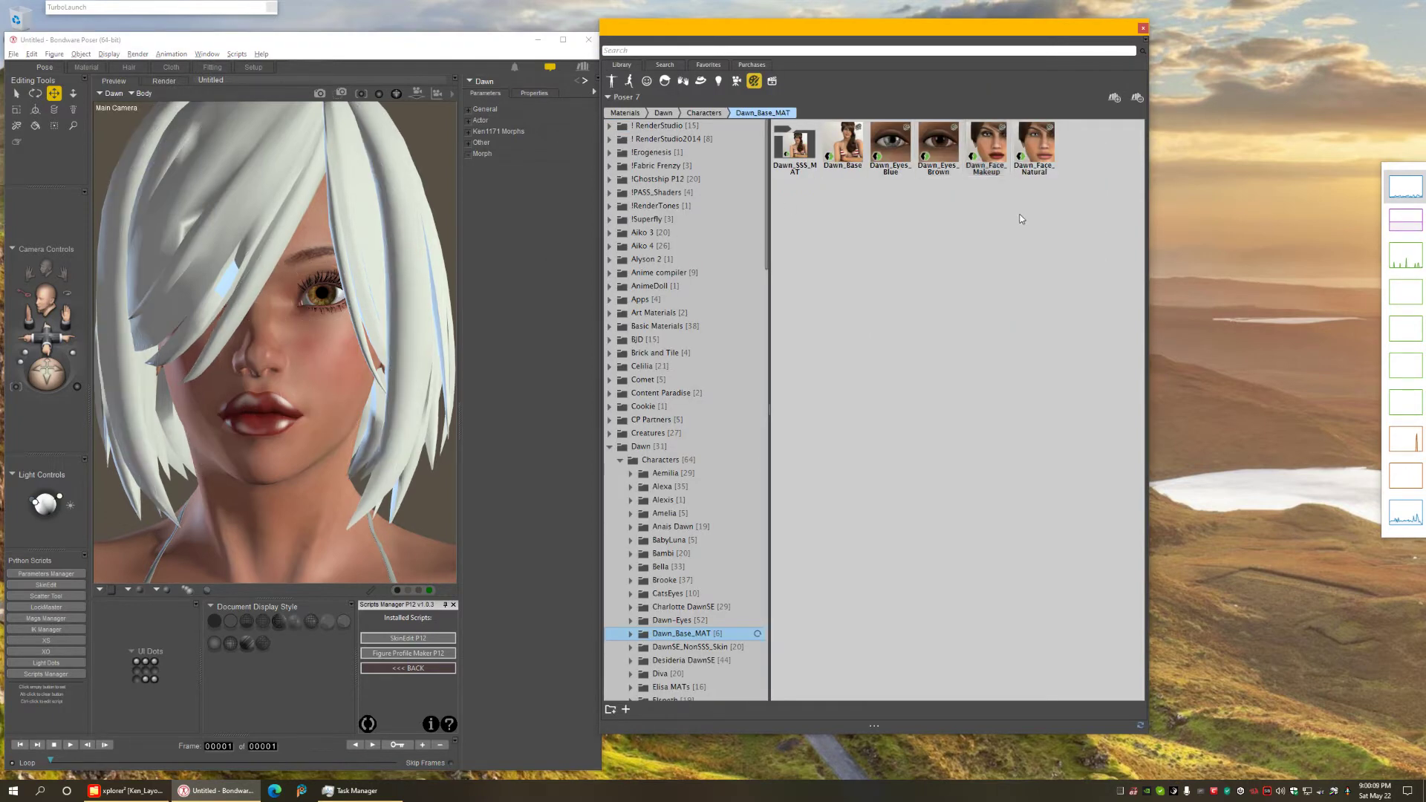
{"action": "double_click", "coordinate": [891, 146]}
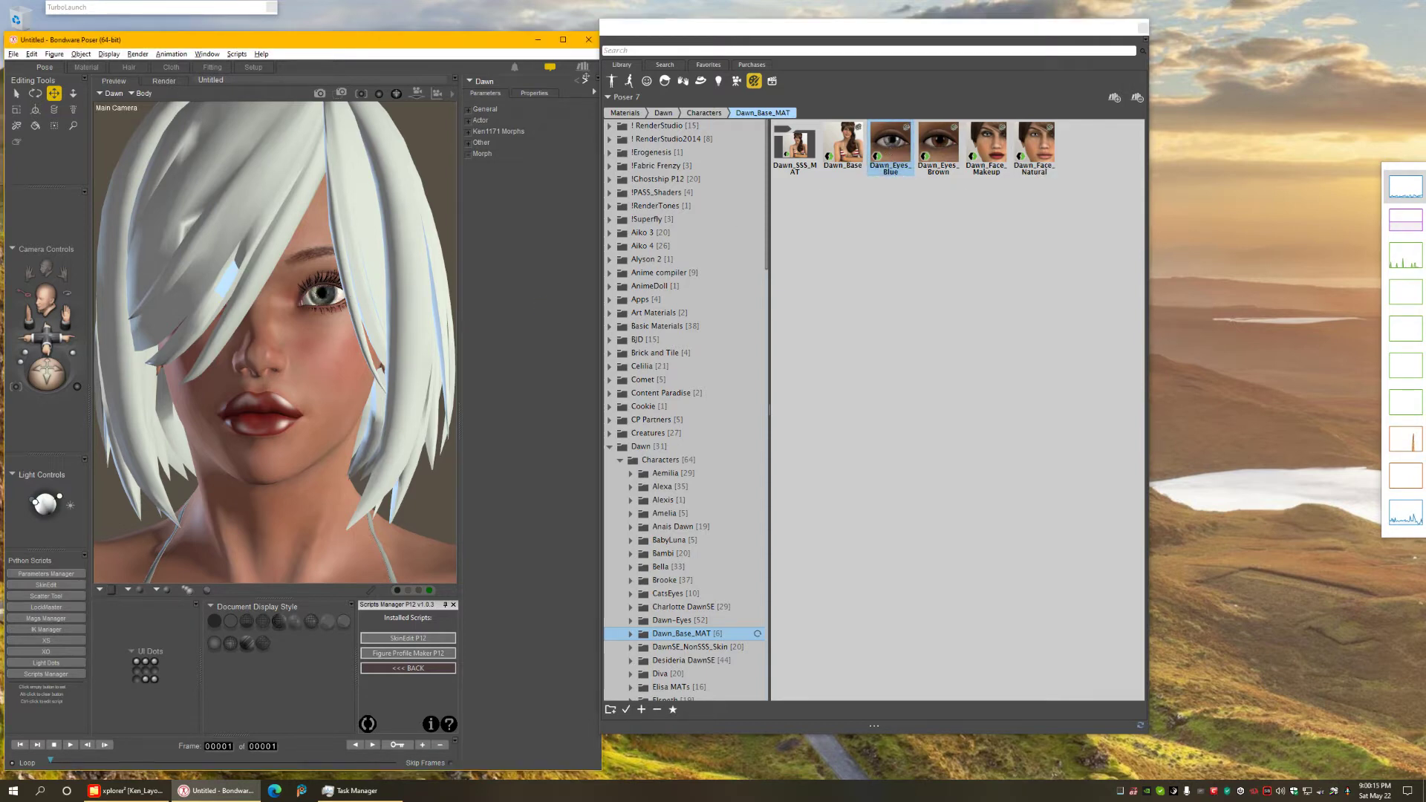
{"action": "left_click", "coordinate": [588, 70]}
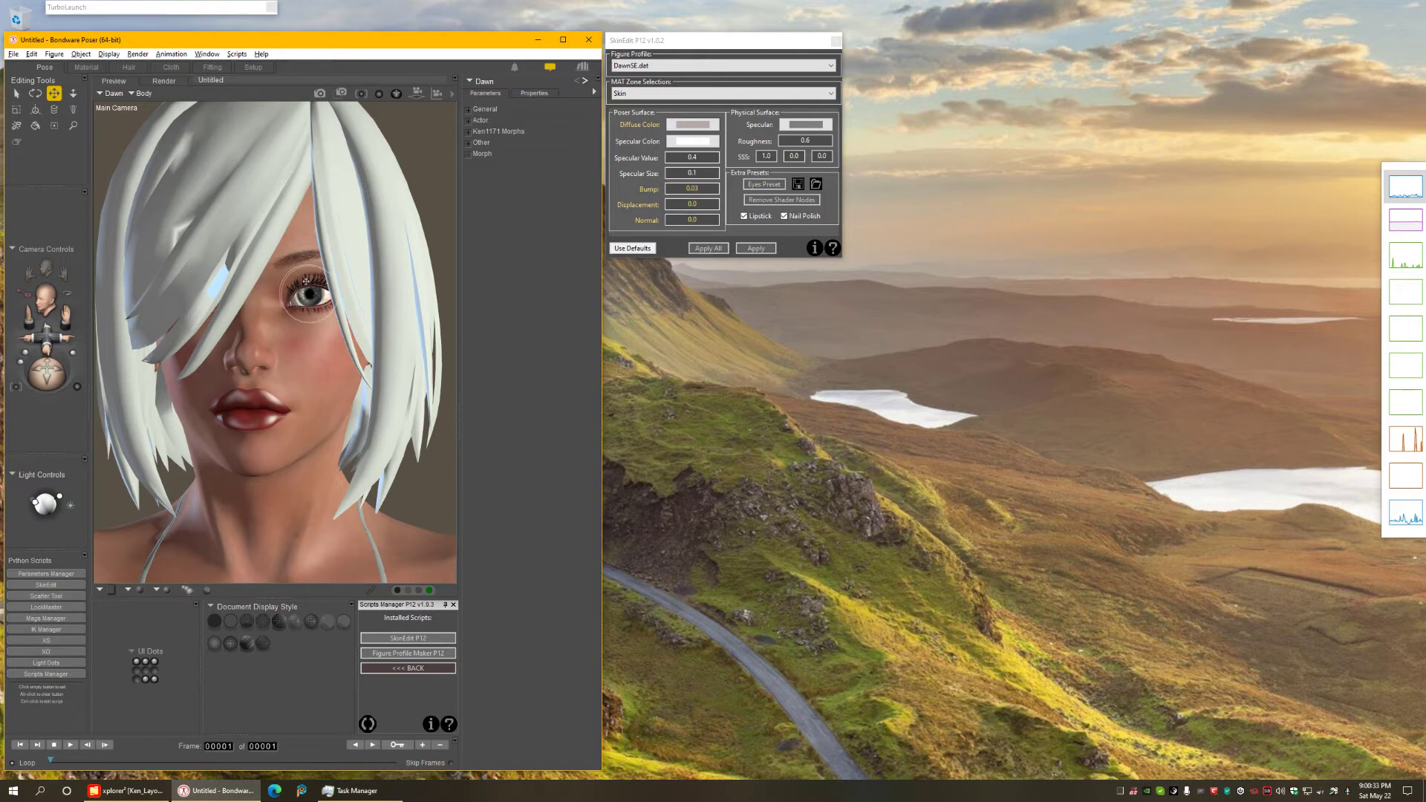
{"action": "left_click", "coordinate": [755, 185]}
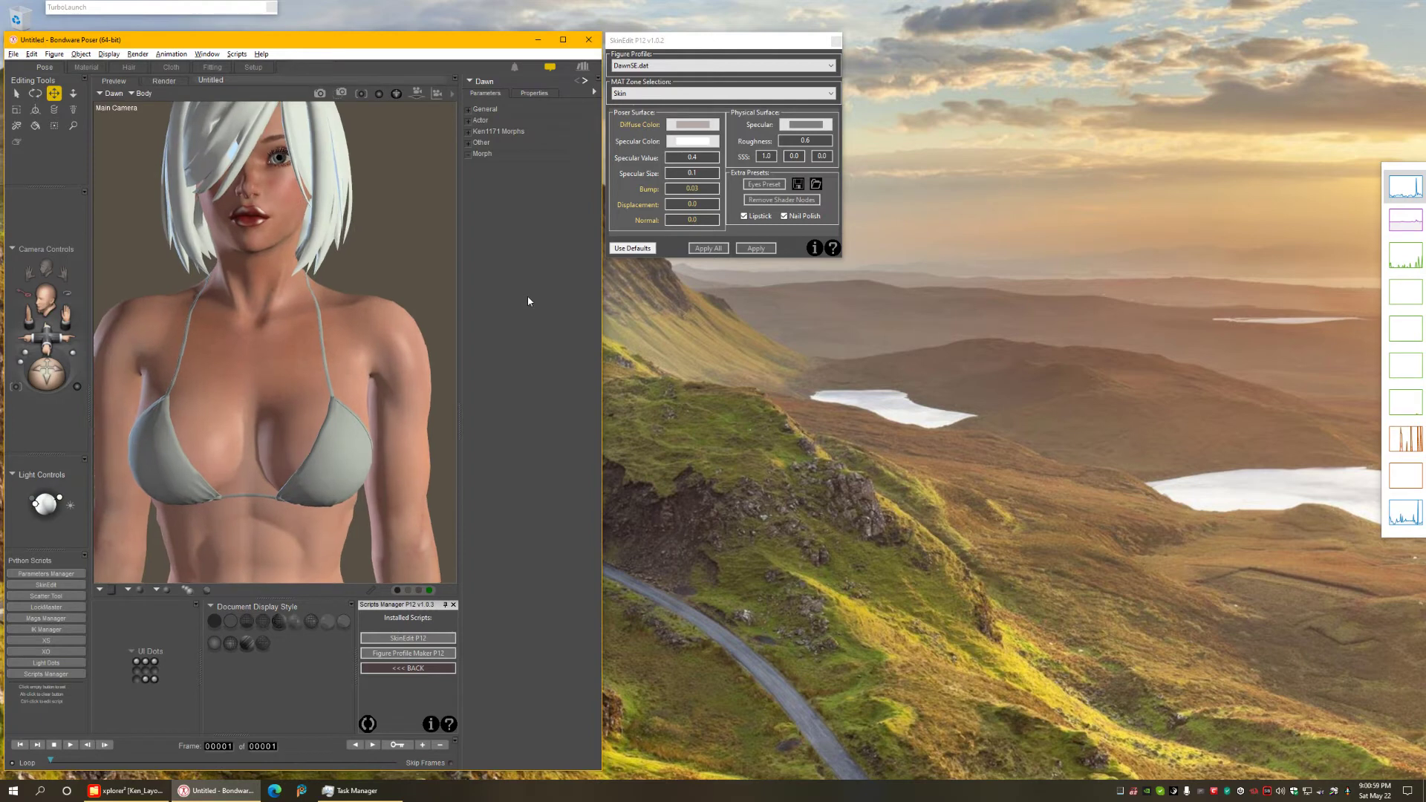
Render a SuperFly close-up of the figure's face and upper chest, and return to the preview
{"action": "middle_click_drag", "start_coordinate": [276, 229], "coordinate": [303, 410]}
{"action": "scroll", "coordinate": [303, 362], "scroll_direction": "up", "scroll_amount": 3}
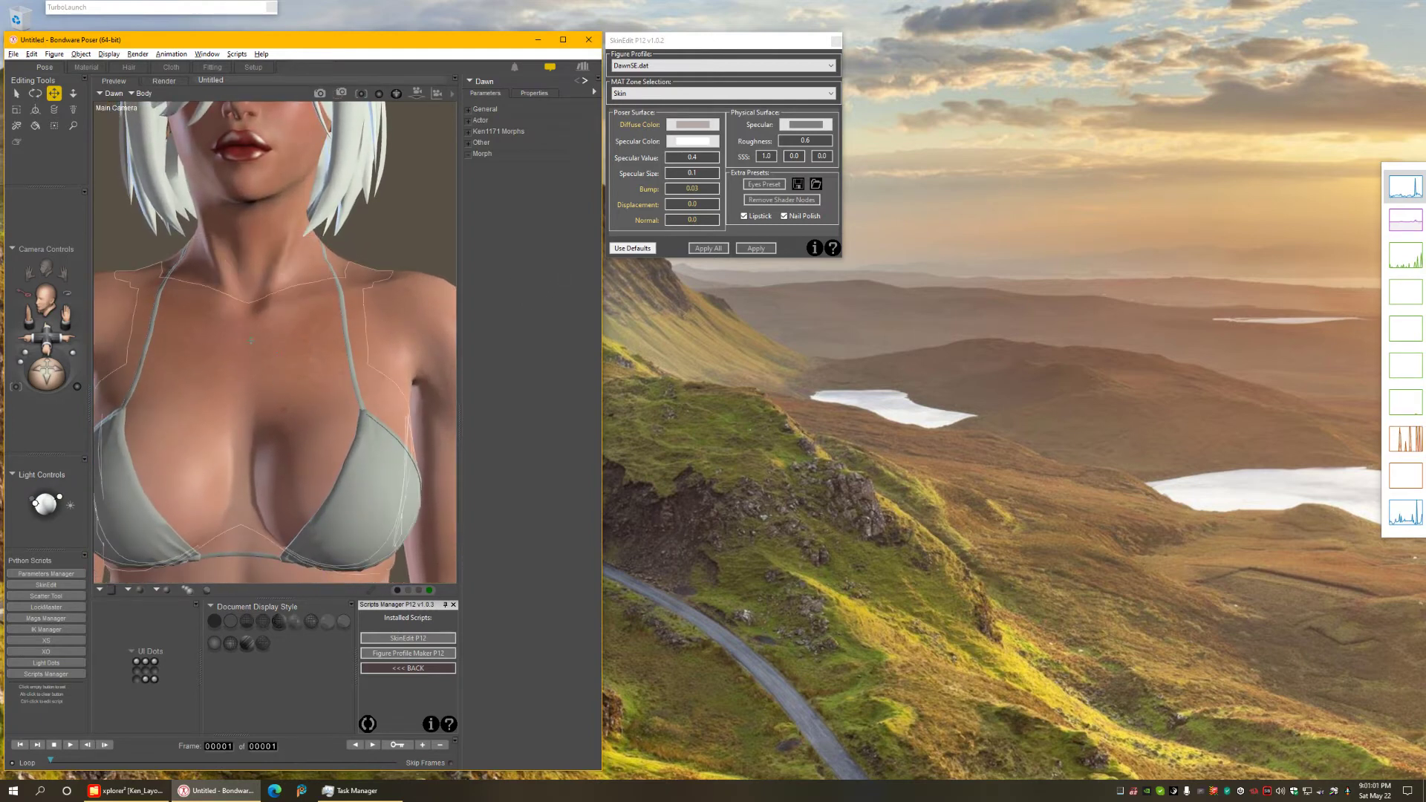
{"action": "scroll", "coordinate": [303, 362], "scroll_direction": "up", "scroll_amount": 1}
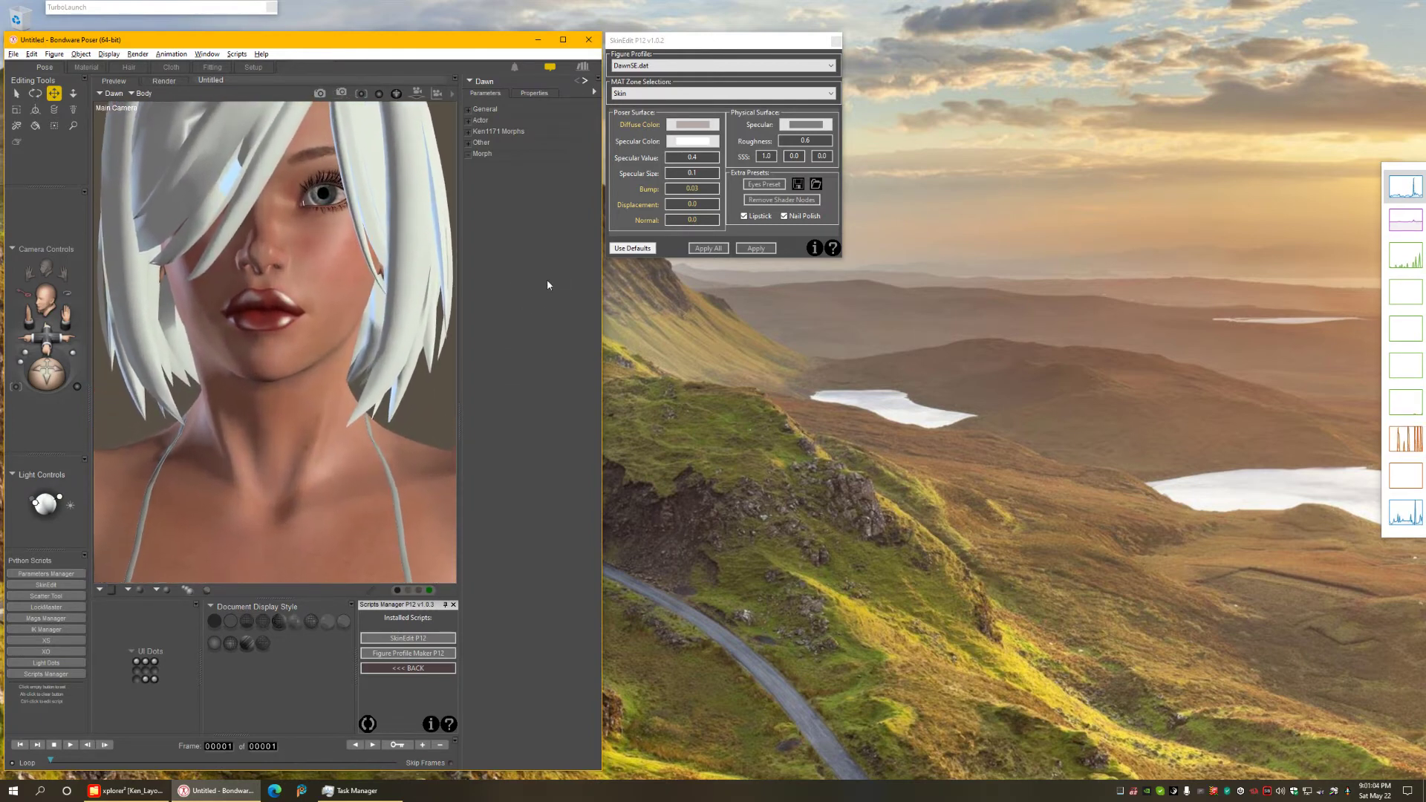
{"action": "key", "text": "ctrl+r"}
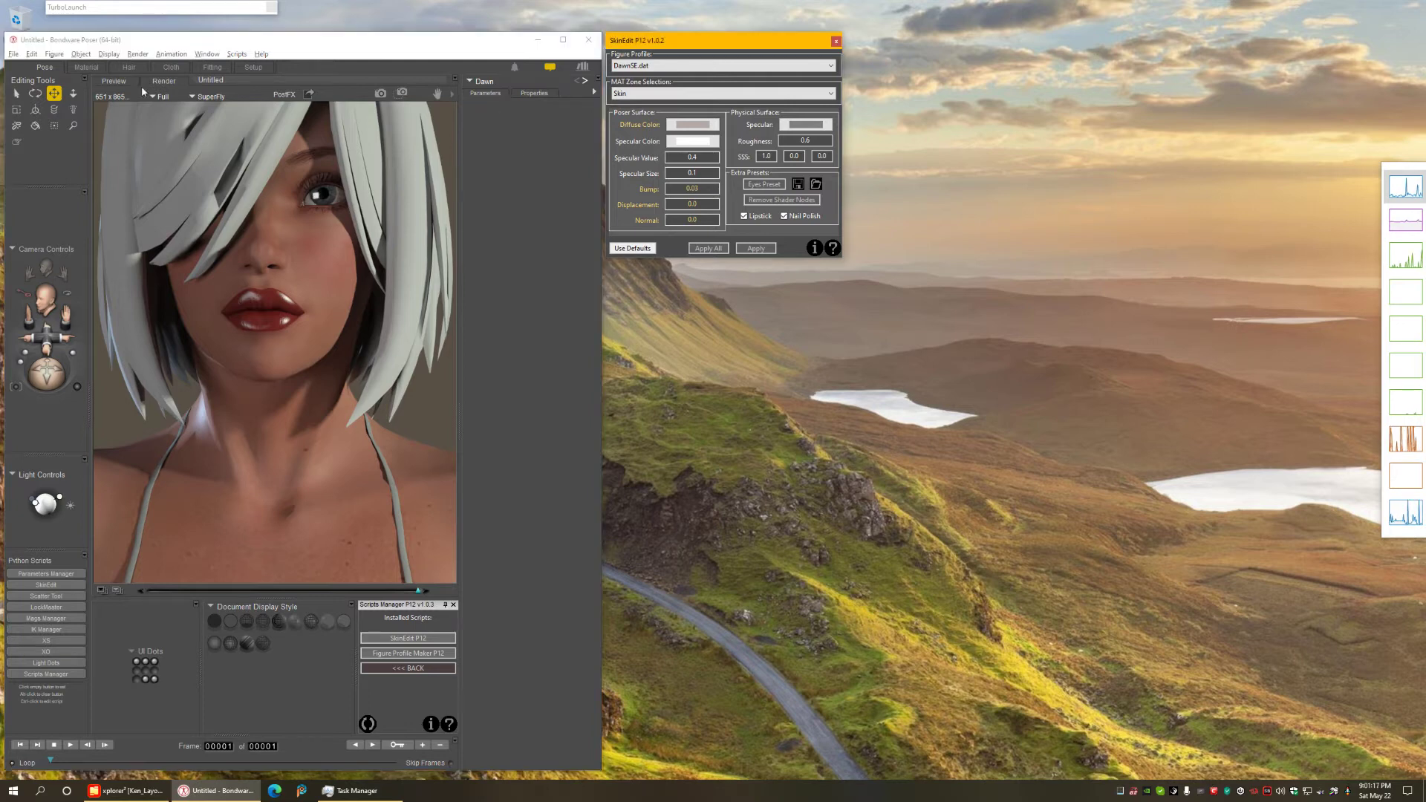
{"action": "left_click", "coordinate": [117, 83]}
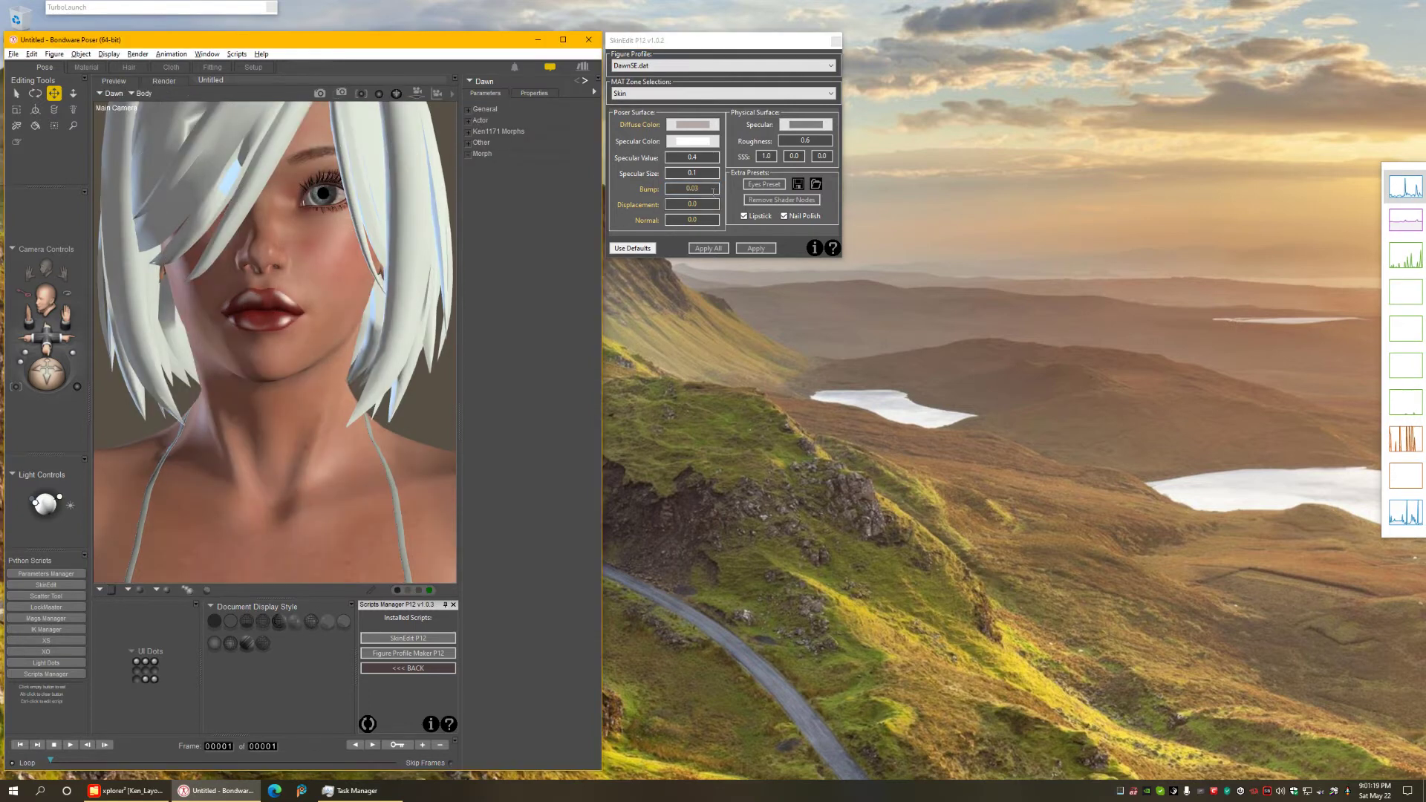
Set the skin's bump to 0.1, apply it to the Skin zone, and render the close-up again
{"action": "left_click", "coordinate": [696, 189]}
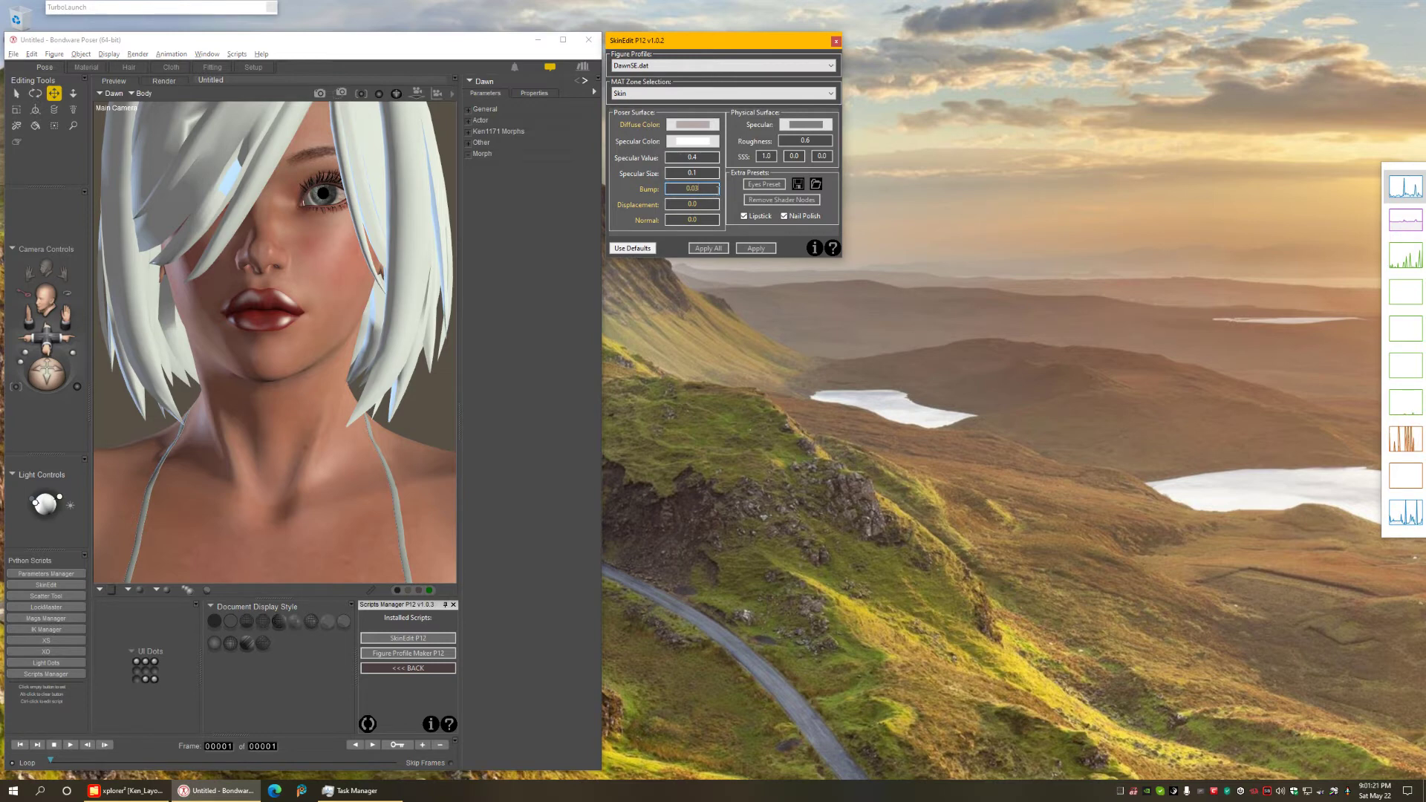
{"action": "type", "text": ".1"}
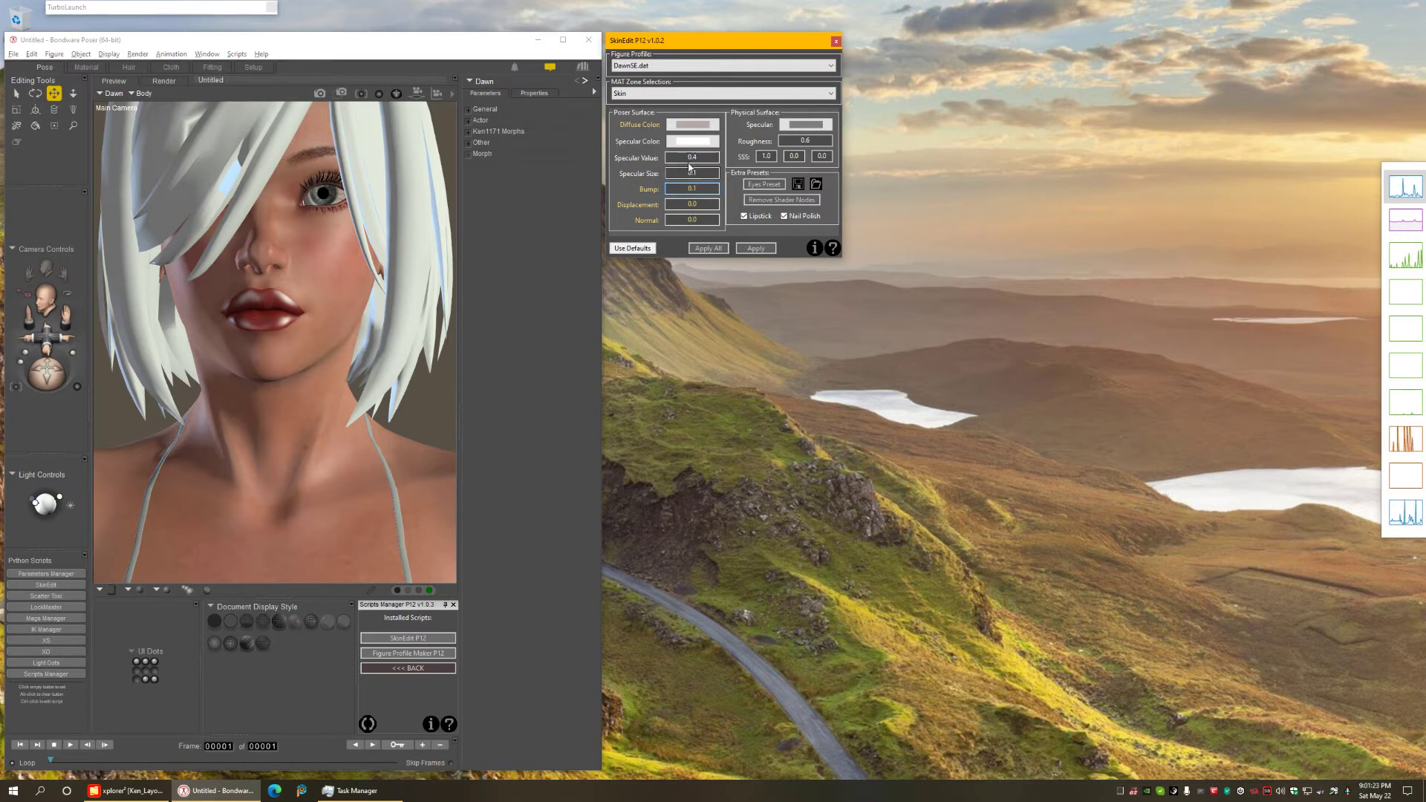
{"action": "left_click", "coordinate": [752, 250]}
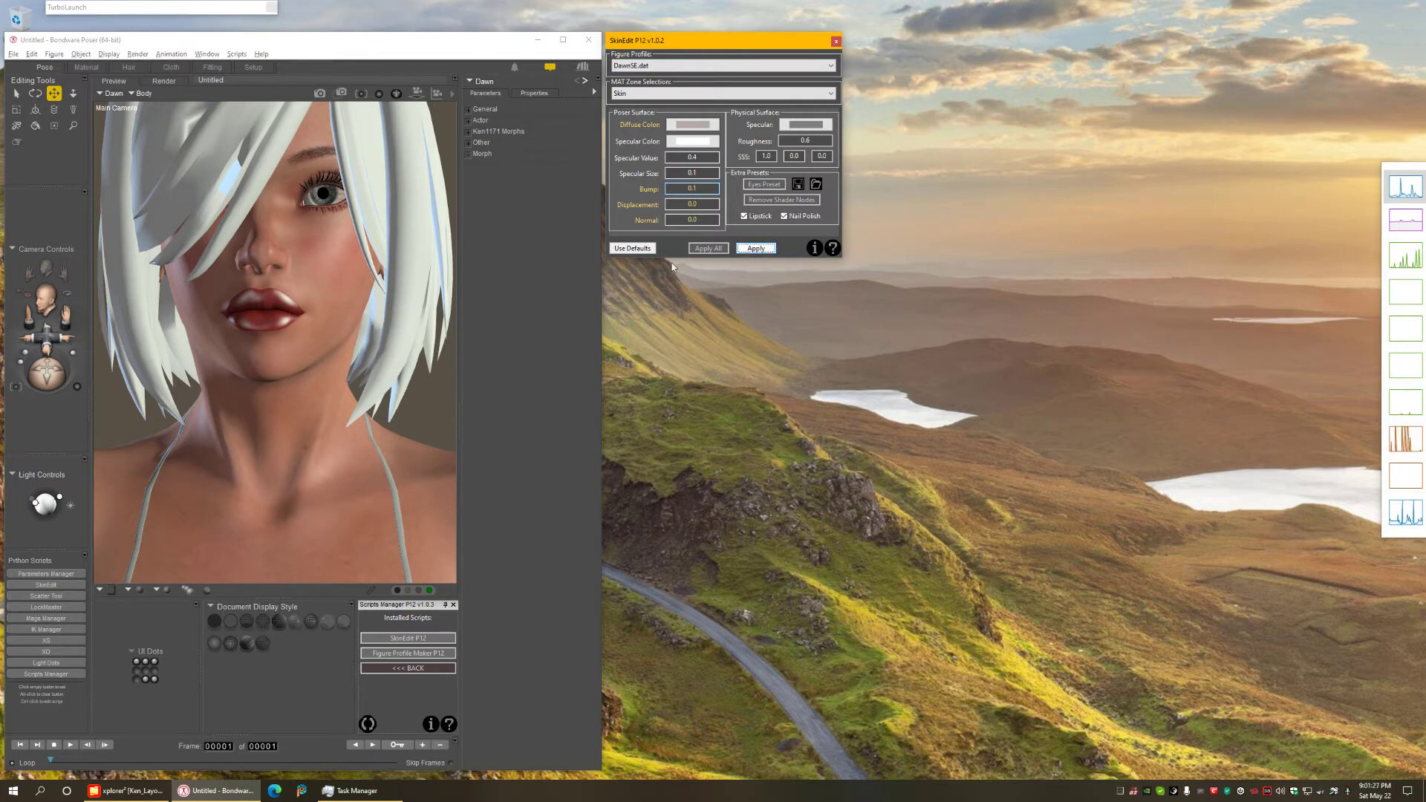
{"action": "left_click", "coordinate": [503, 225]}
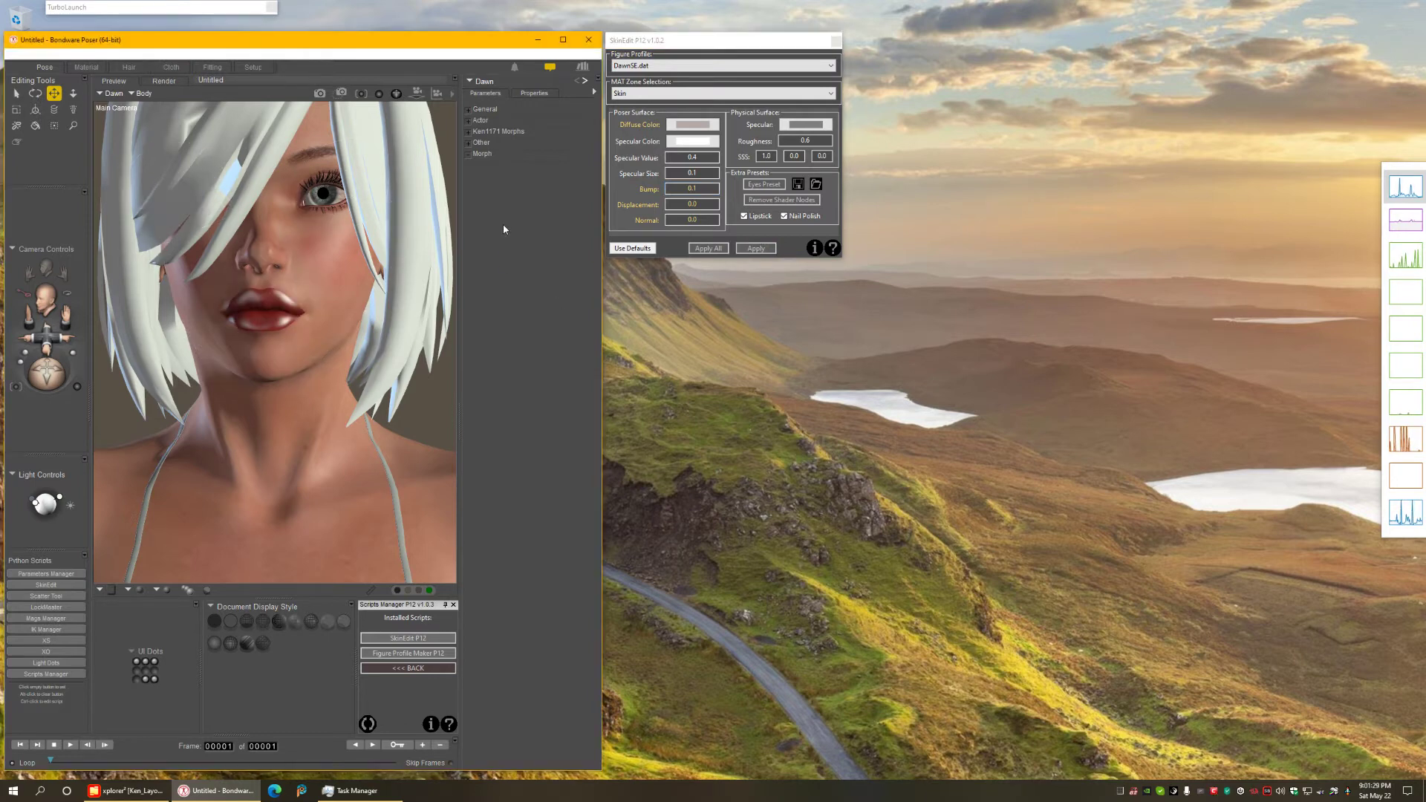
{"action": "key", "text": "ctrl+r"}
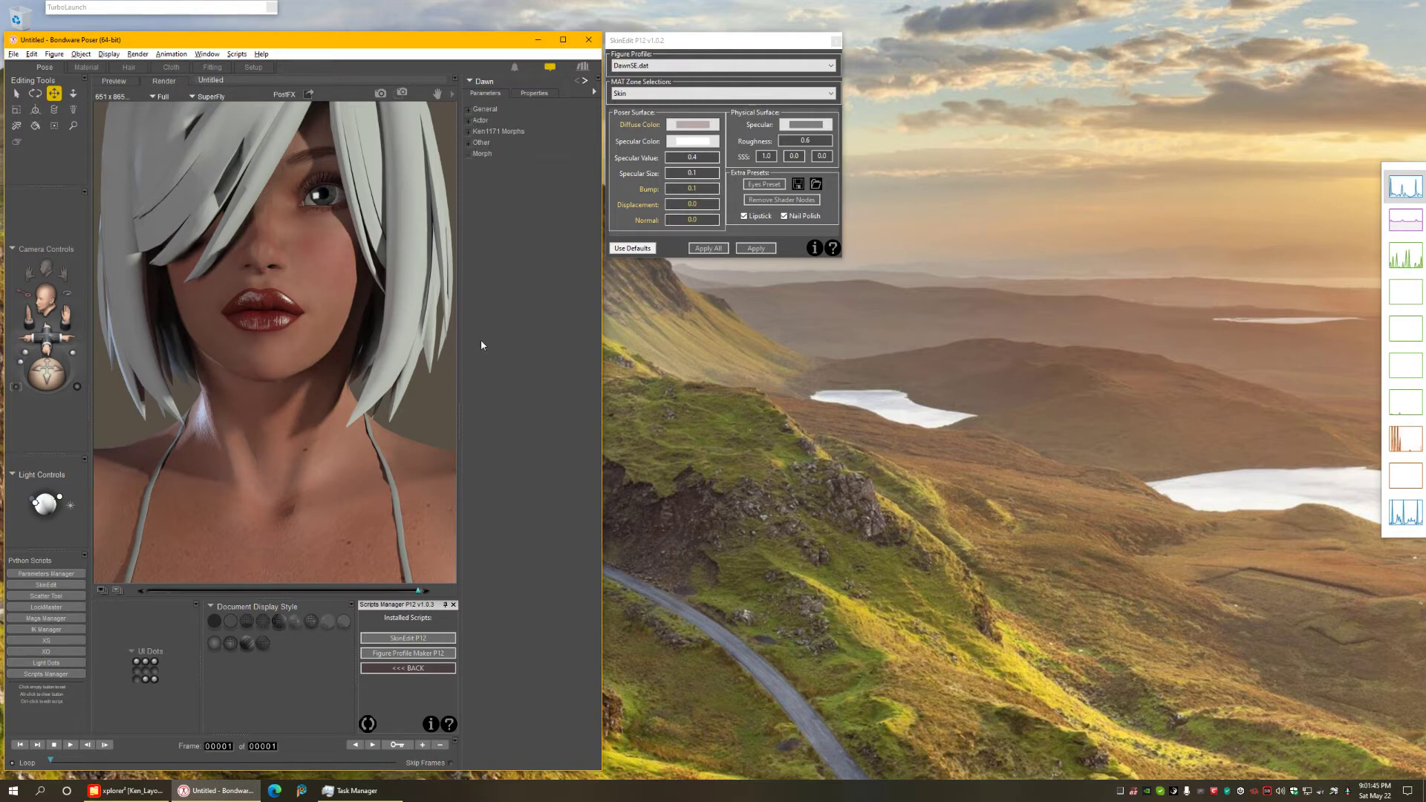
{"action": "key", "text": "ctrl+m"}
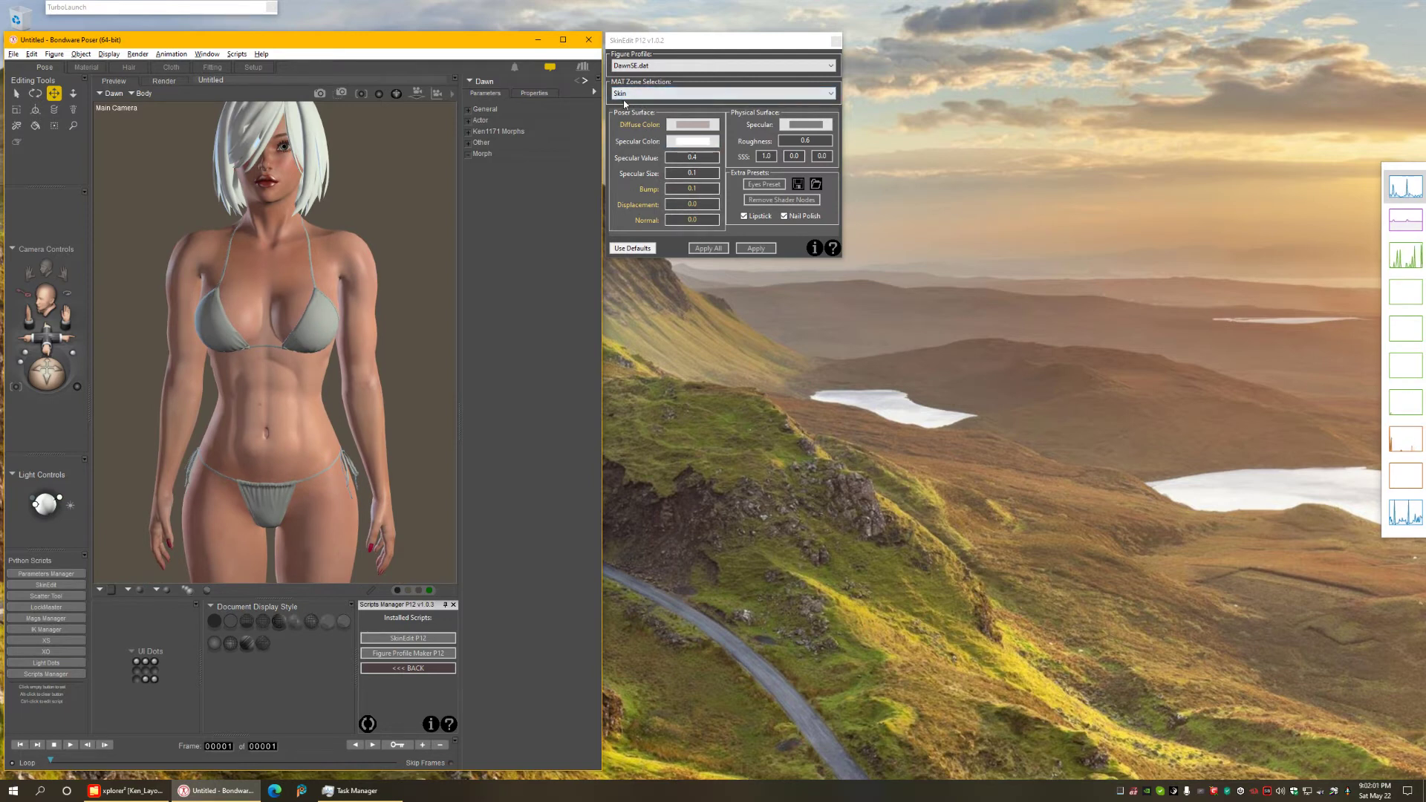
Save the current SkinEdit settings as a preset file named Dawn Darker Shinier Skin
{"action": "left_click", "coordinate": [799, 185]}
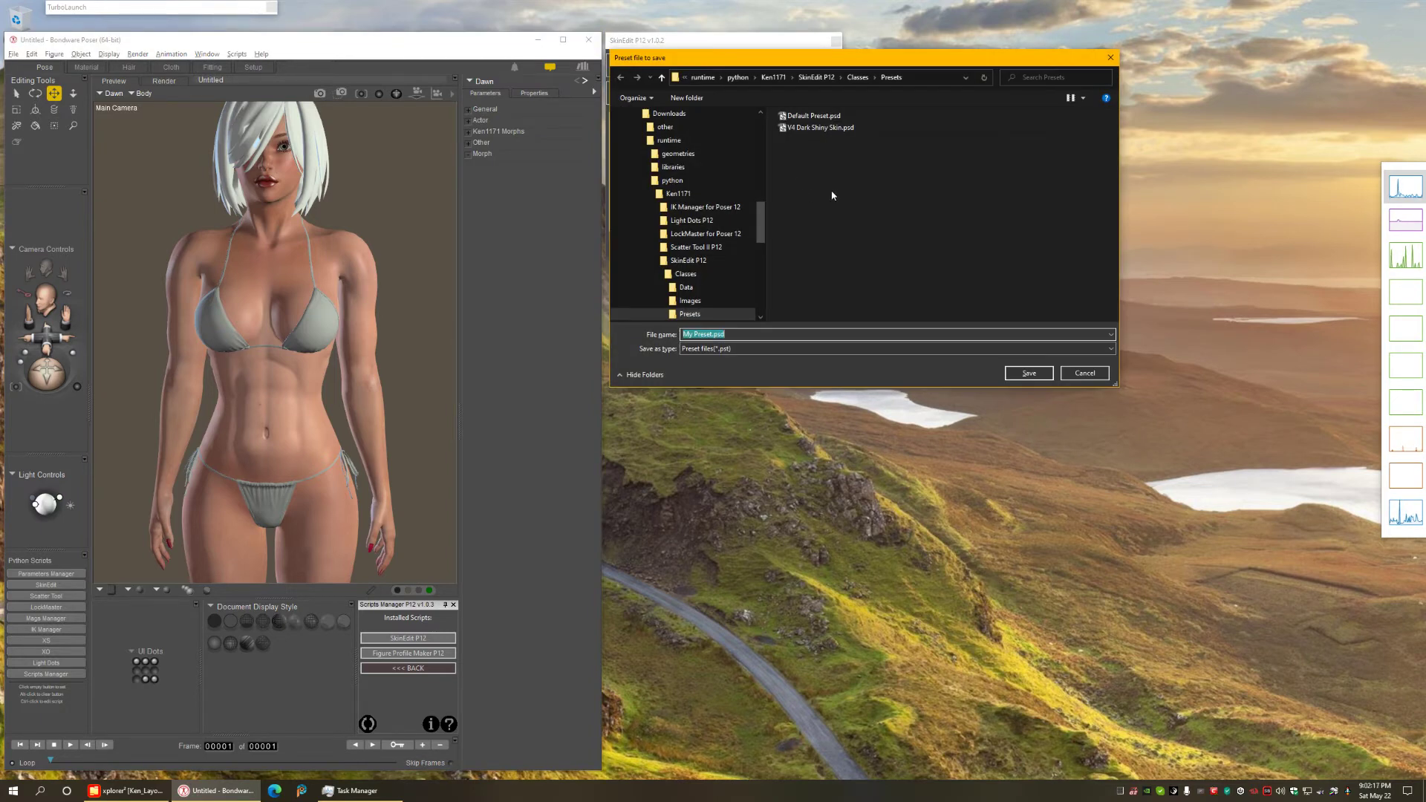
{"action": "type", "text": "Dawn Da"}
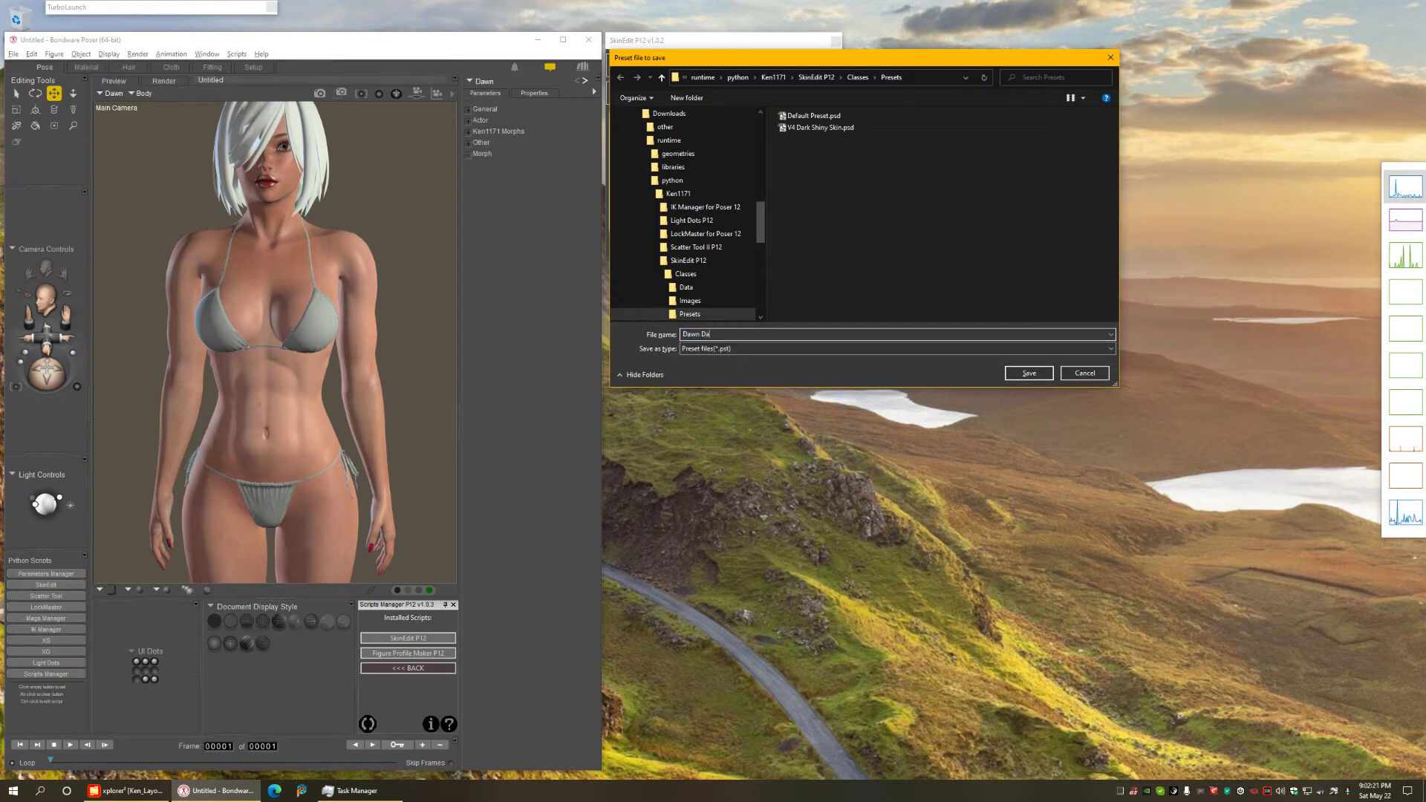
{"action": "type", "text": "rker Shiney Ski"}
{"action": "key", "text": "Return"}
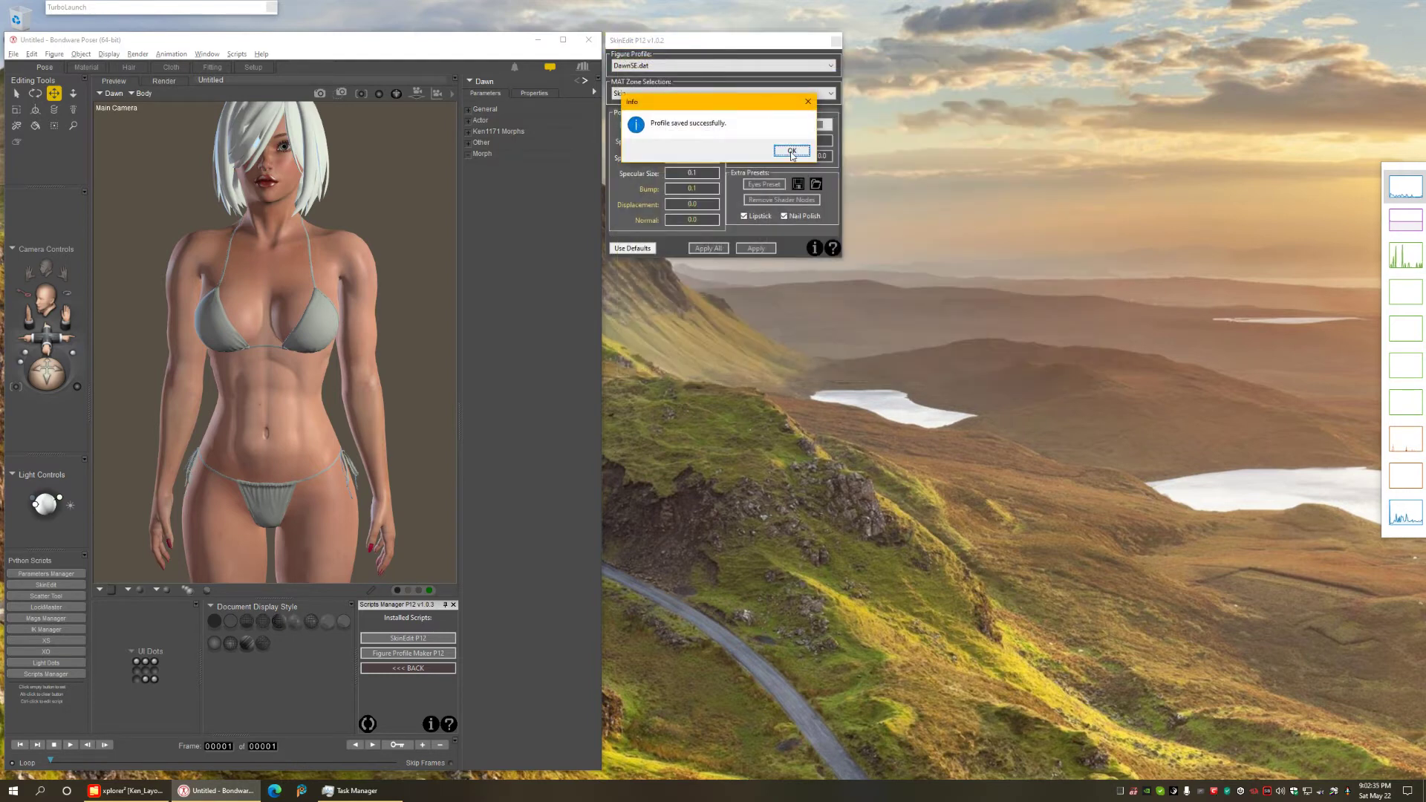
{"action": "left_click", "coordinate": [792, 151]}
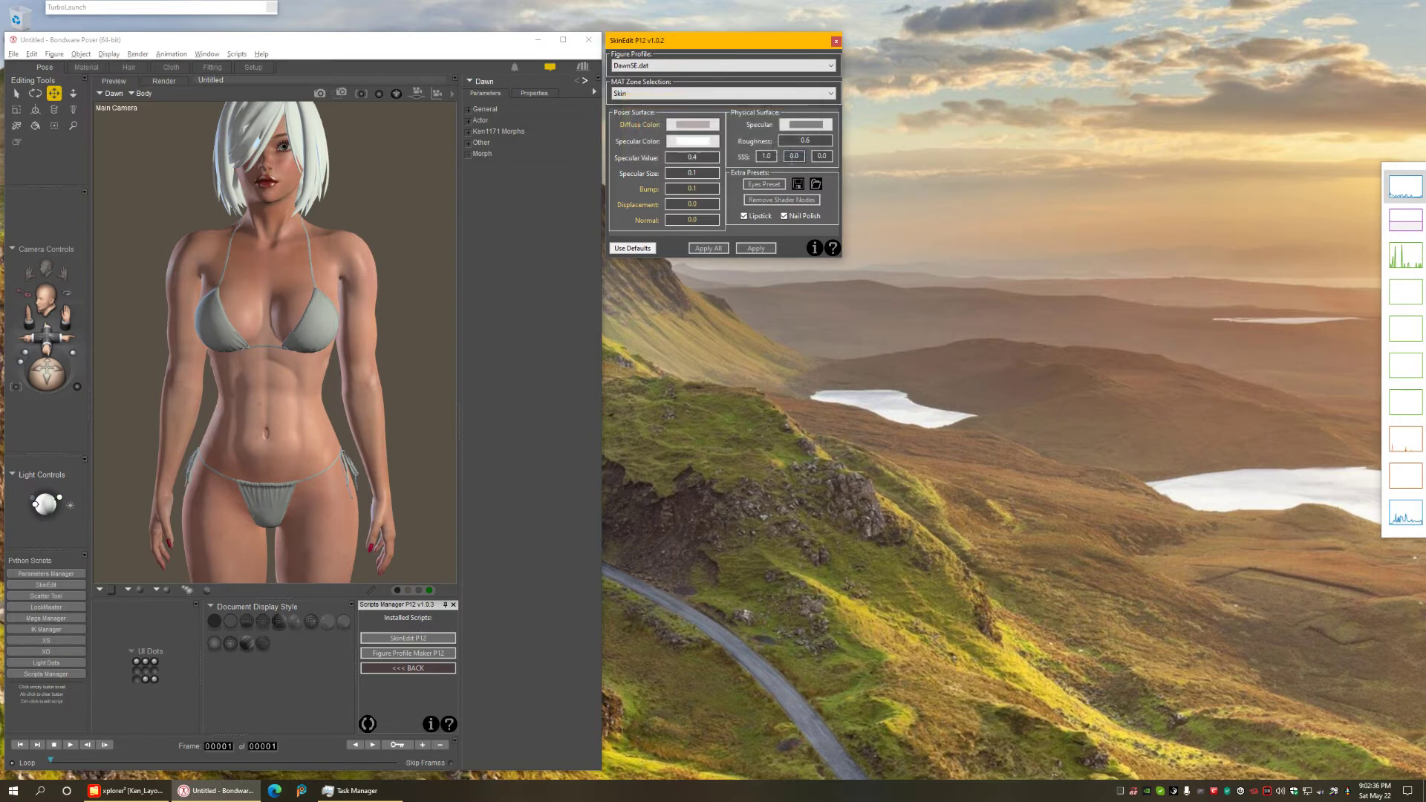
View the saved presets available for loading, without loading any of them
{"action": "left_click", "coordinate": [662, 68]}
{"action": "left_click", "coordinate": [662, 68]}
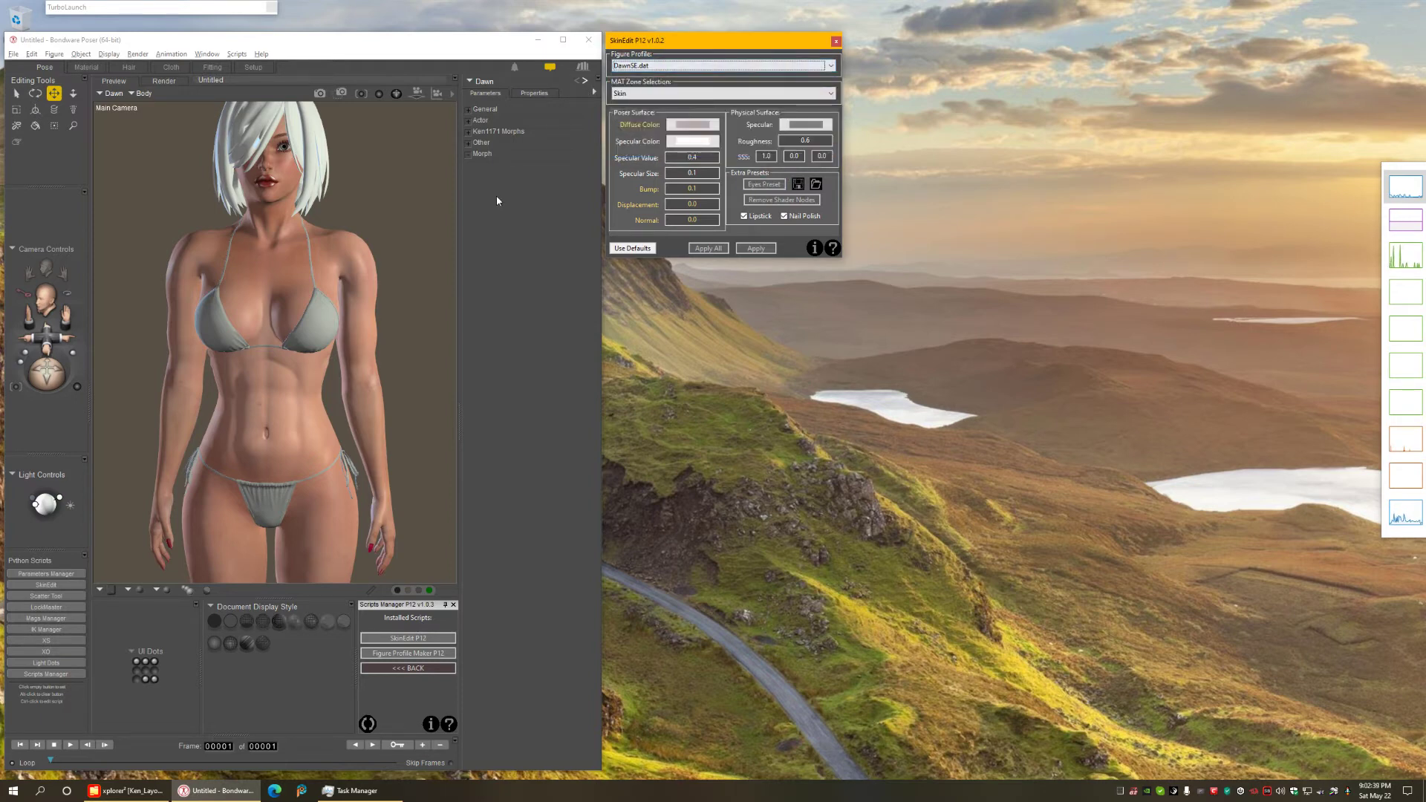
{"action": "left_click", "coordinate": [817, 183]}
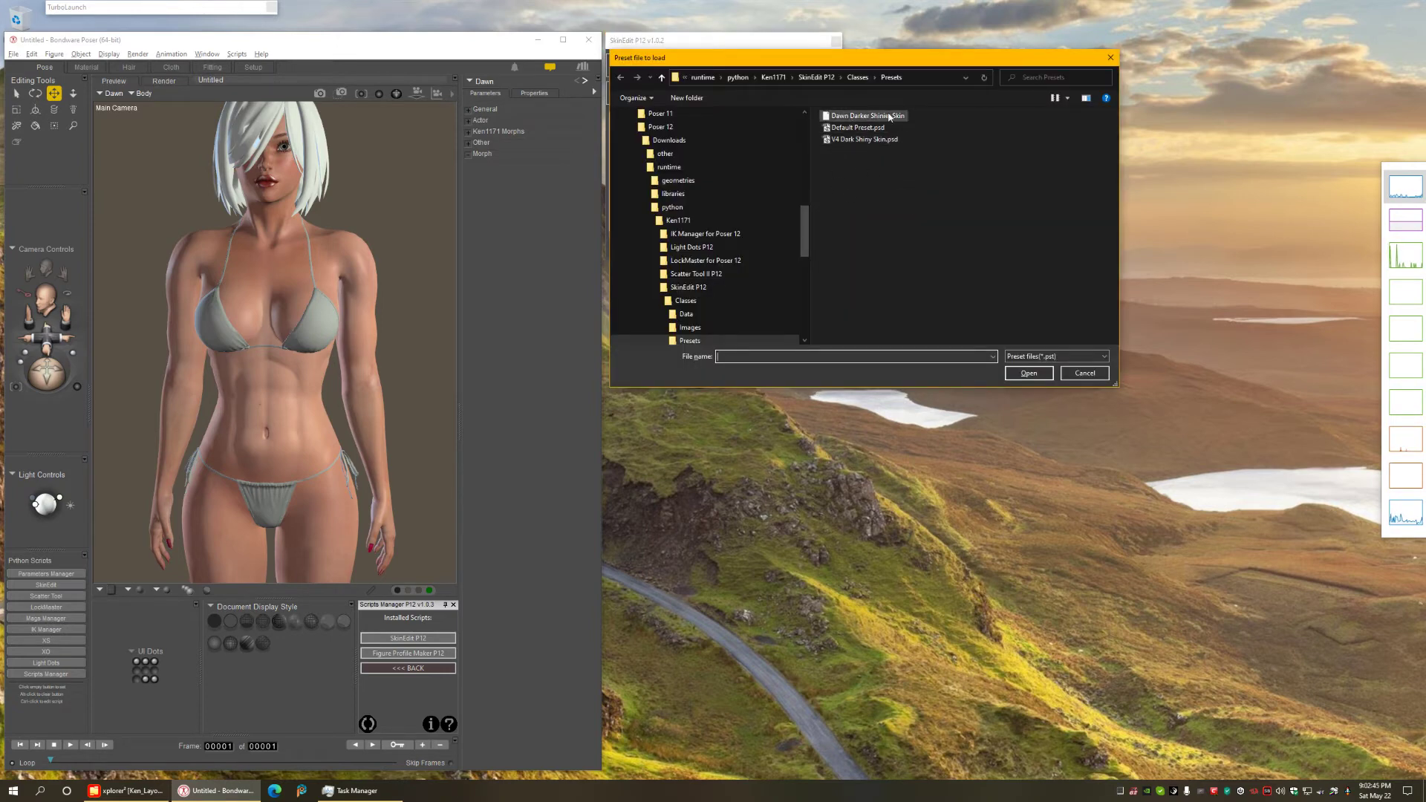
{"action": "left_click", "coordinate": [1086, 375]}
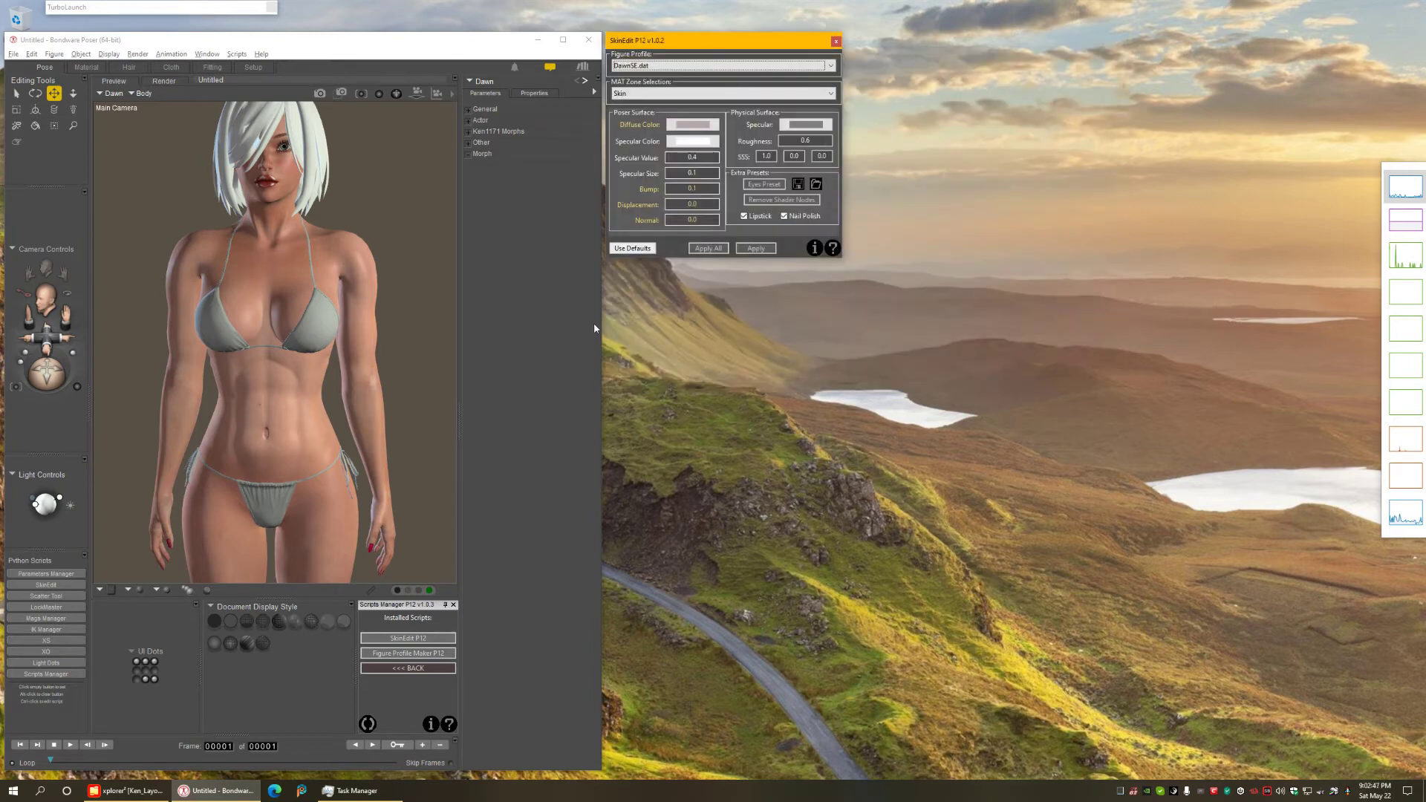
Compare the default and custom skin values, leave Use Defaults on, and apply the defaults to the Skin zone
{"action": "left_click", "coordinate": [633, 248]}
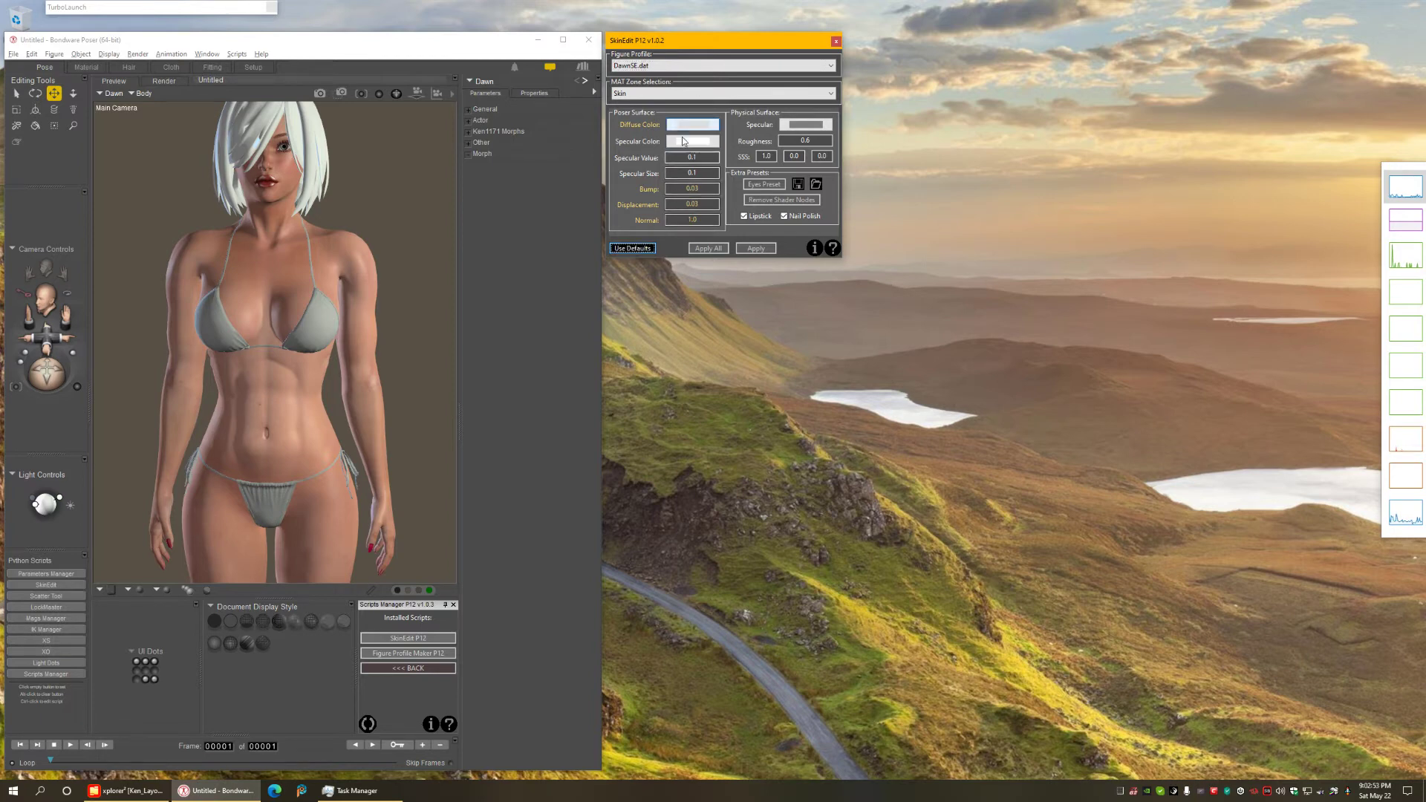
{"action": "left_click", "coordinate": [635, 249]}
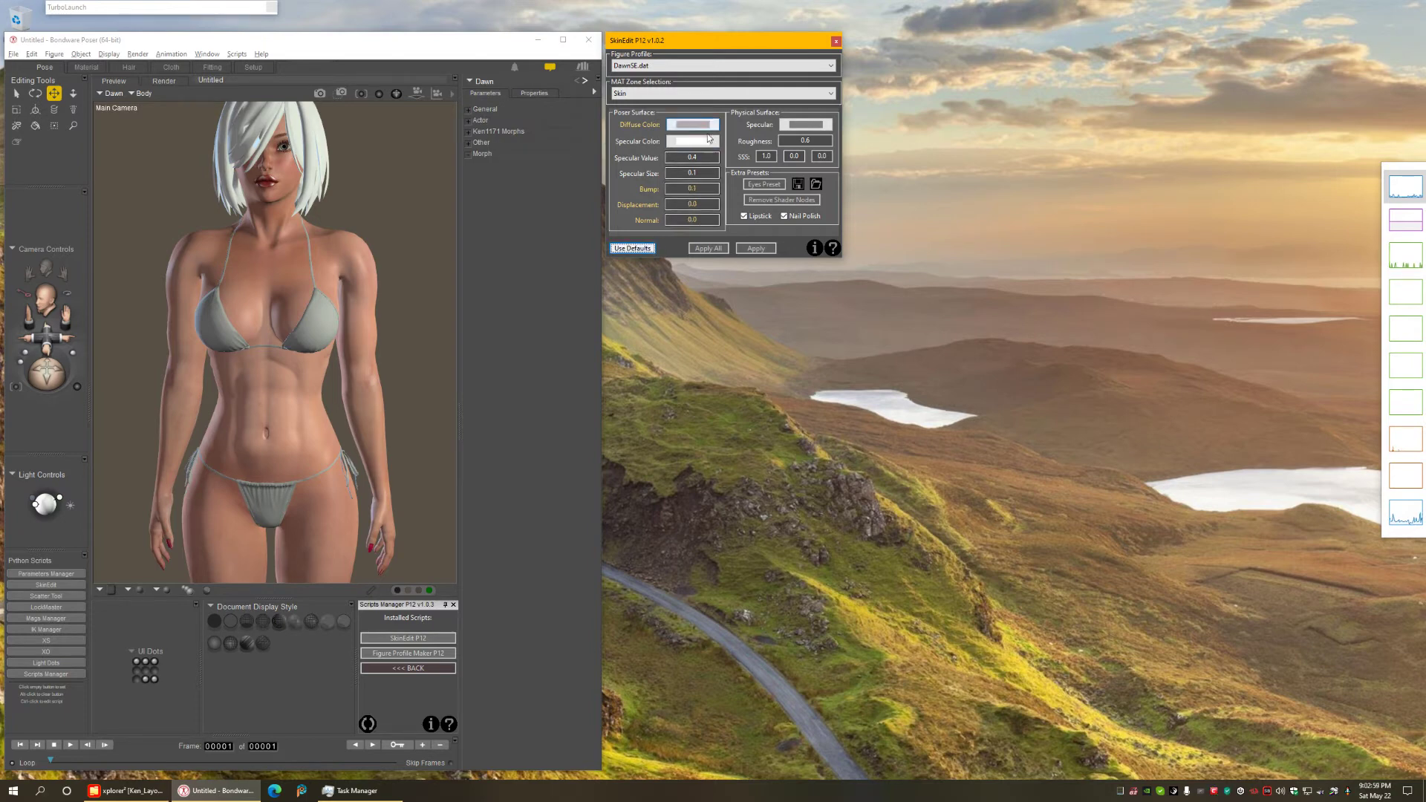
{"action": "left_click", "coordinate": [635, 249]}
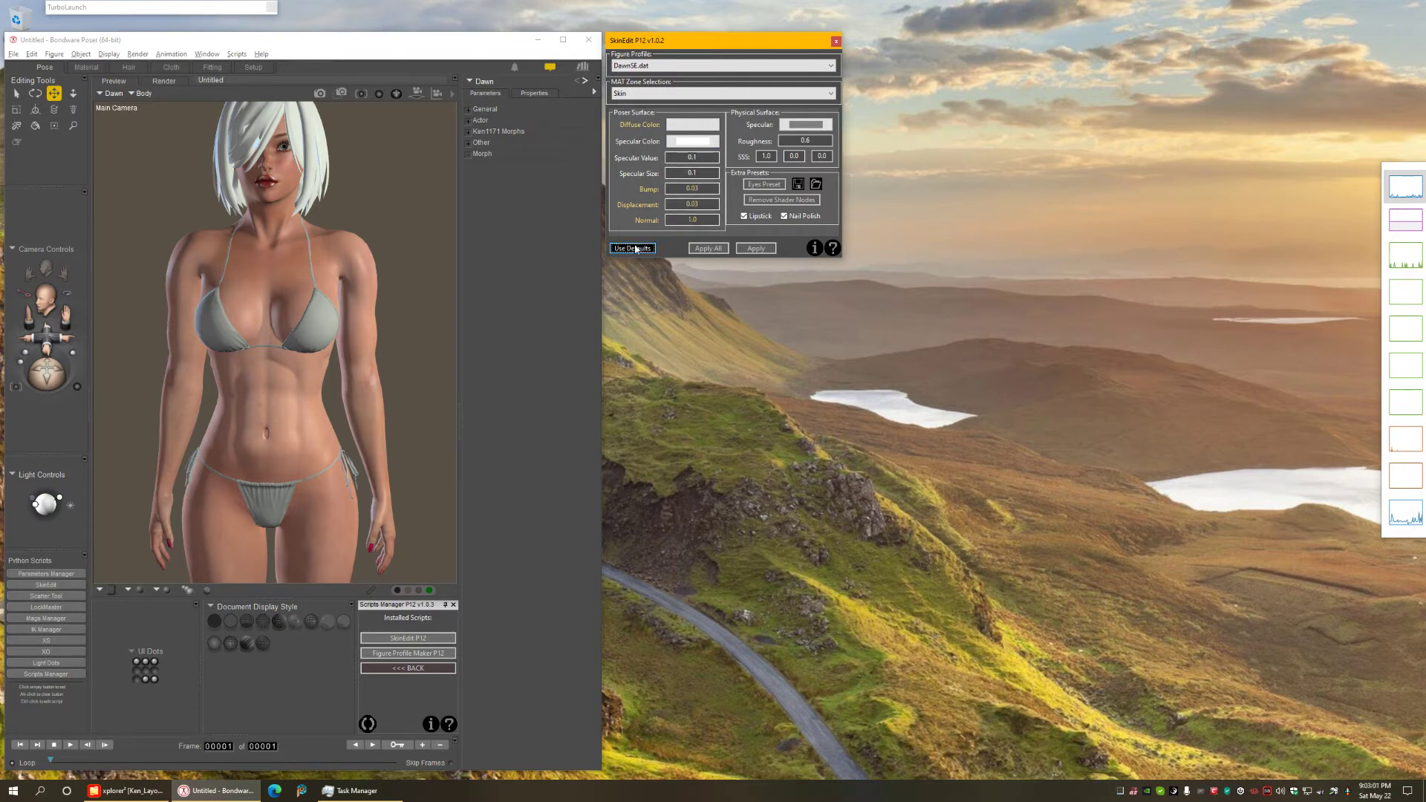
{"action": "left_click", "coordinate": [757, 248]}
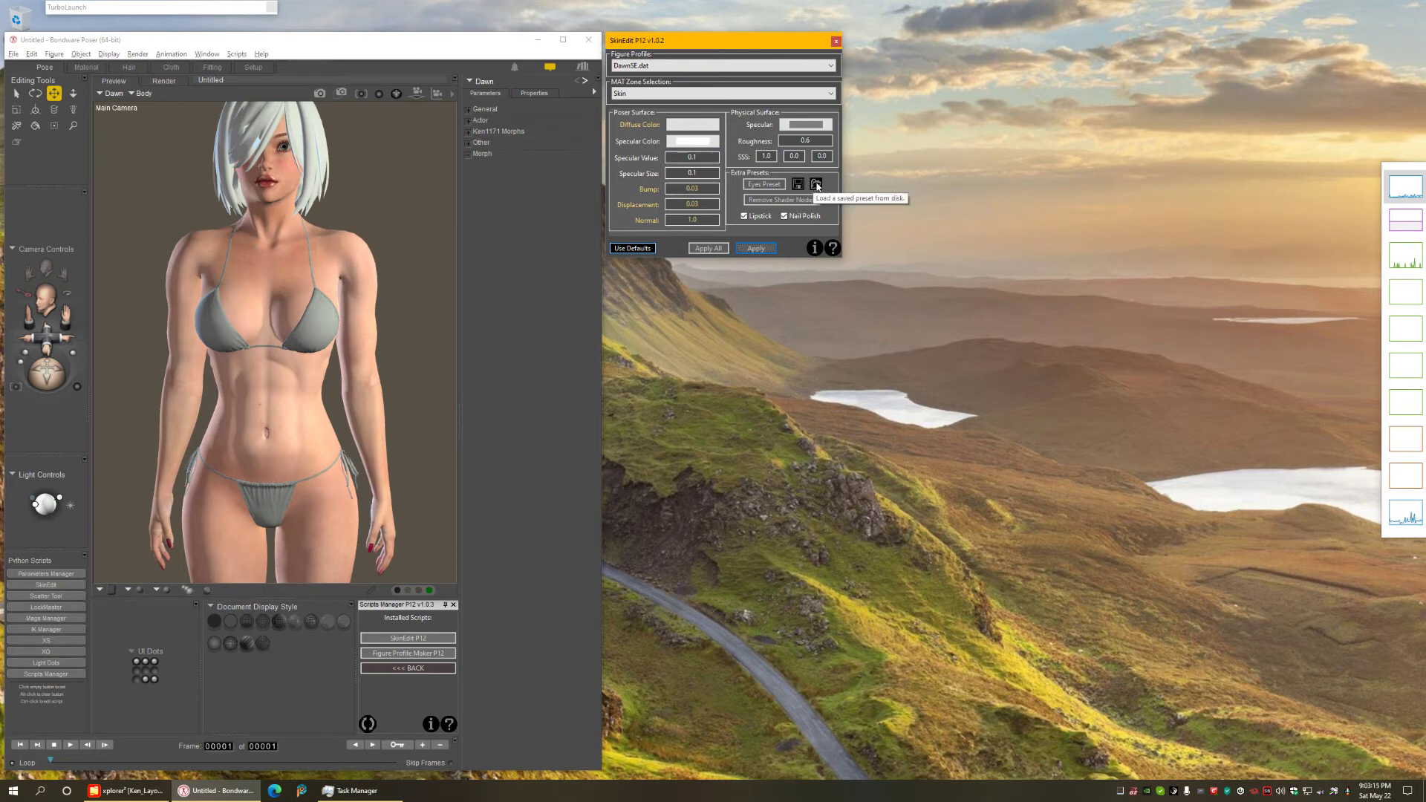
Load the Dawn Darker Shinier Skin preset and apply it to the Skin zone
{"action": "left_click", "coordinate": [816, 185]}
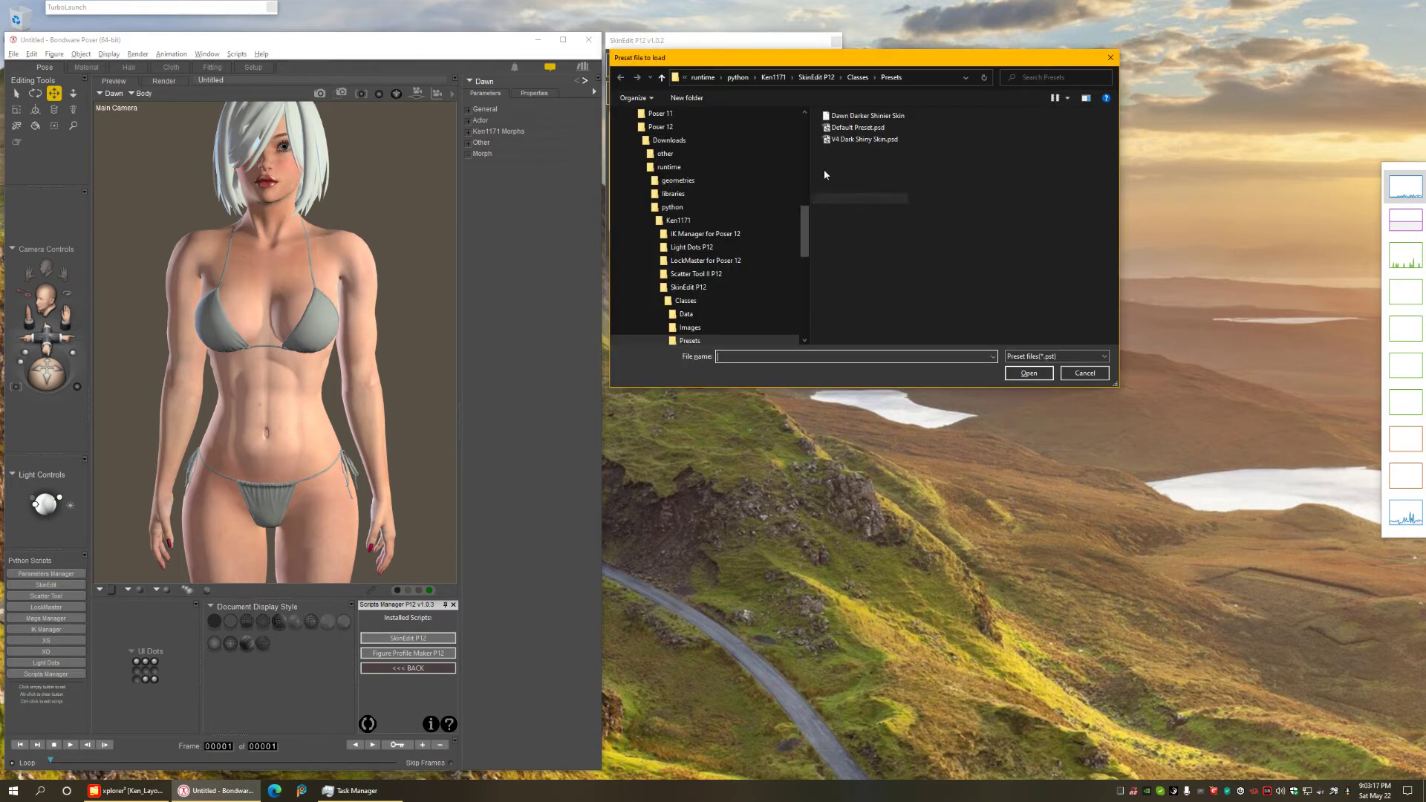
{"action": "double_click", "coordinate": [852, 117]}
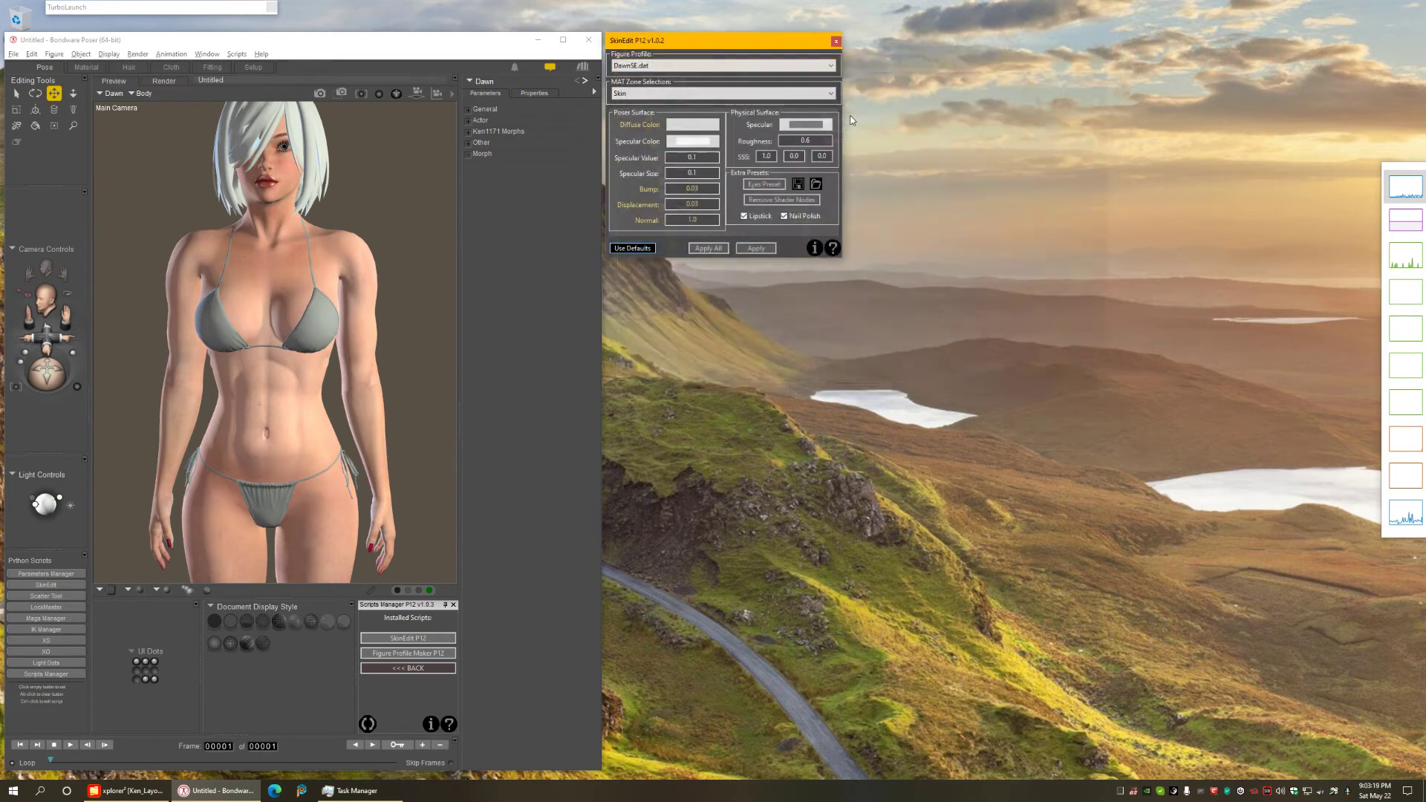
{"action": "left_click", "coordinate": [755, 248]}
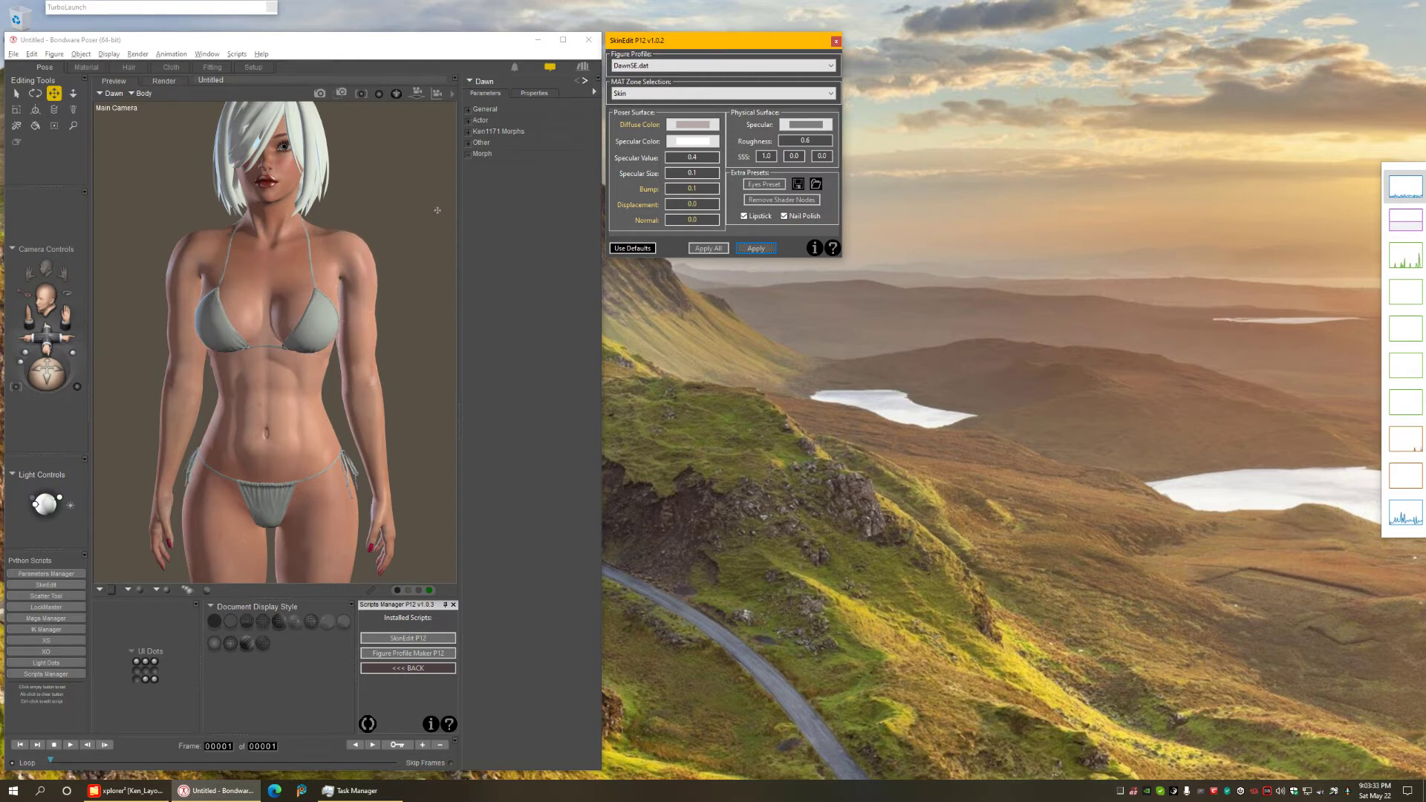
Select the Nails material zone and change its diffuse color to a dark blue
{"action": "middle_click_drag", "start_coordinate": [447, 221], "coordinate": [354, 294]}
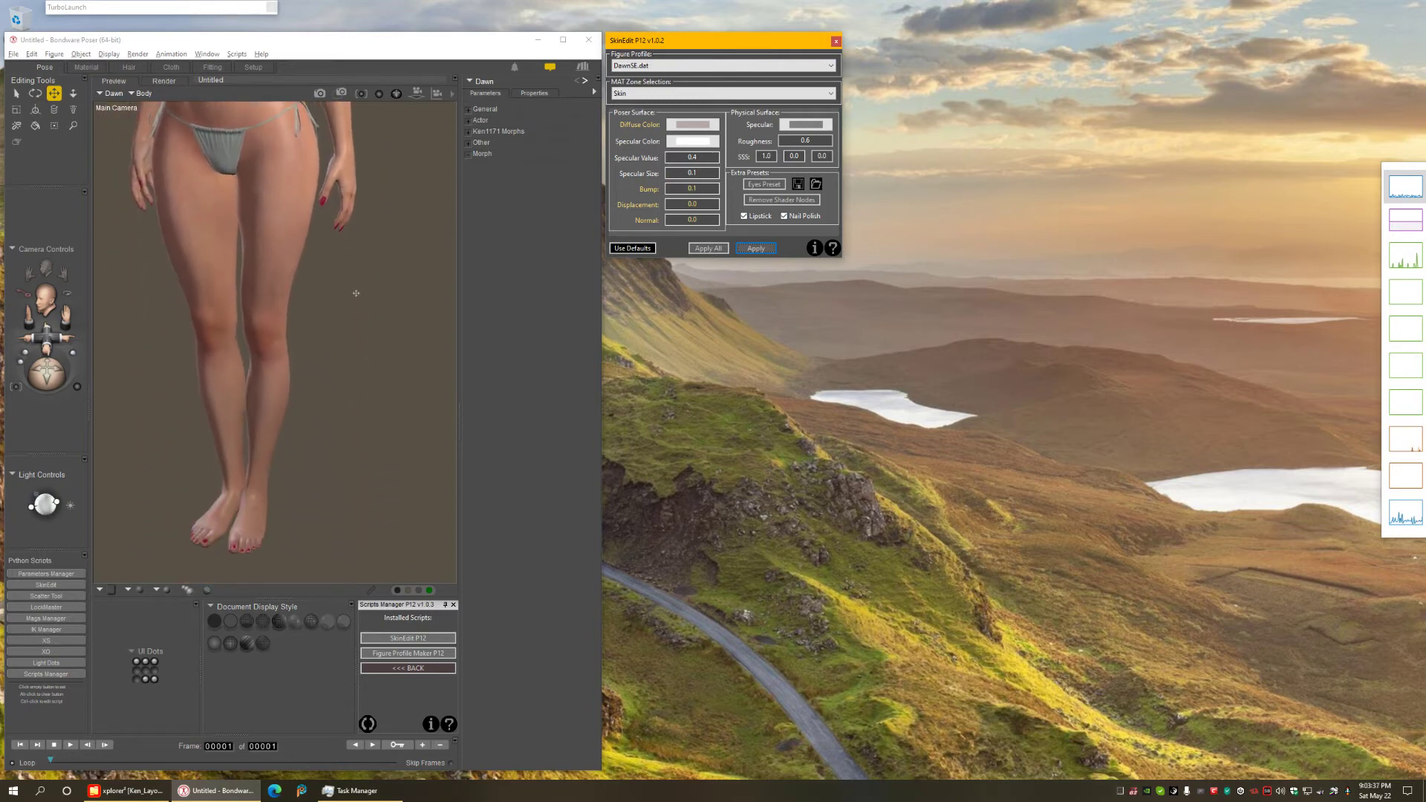
{"action": "left_click", "coordinate": [643, 93]}
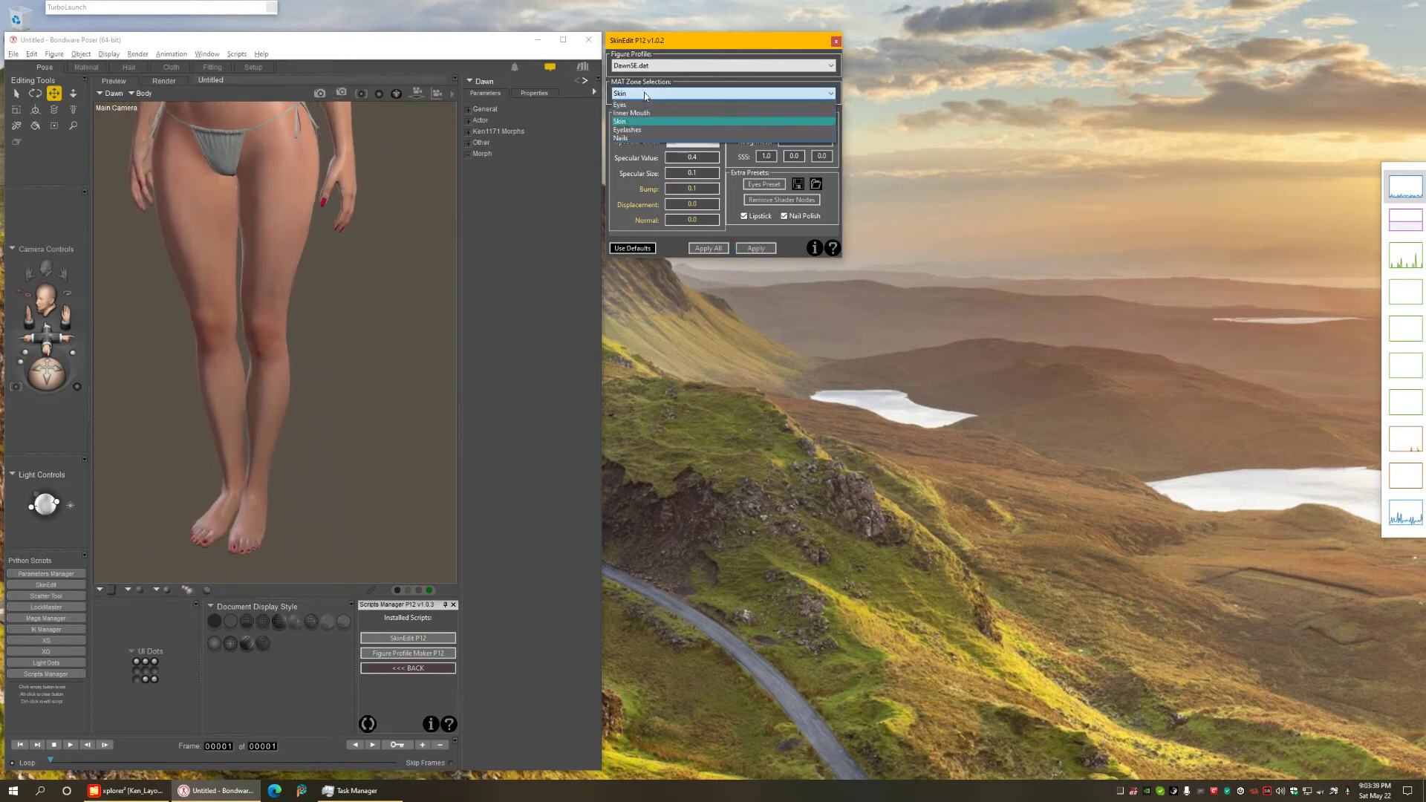
{"action": "left_click", "coordinate": [630, 138]}
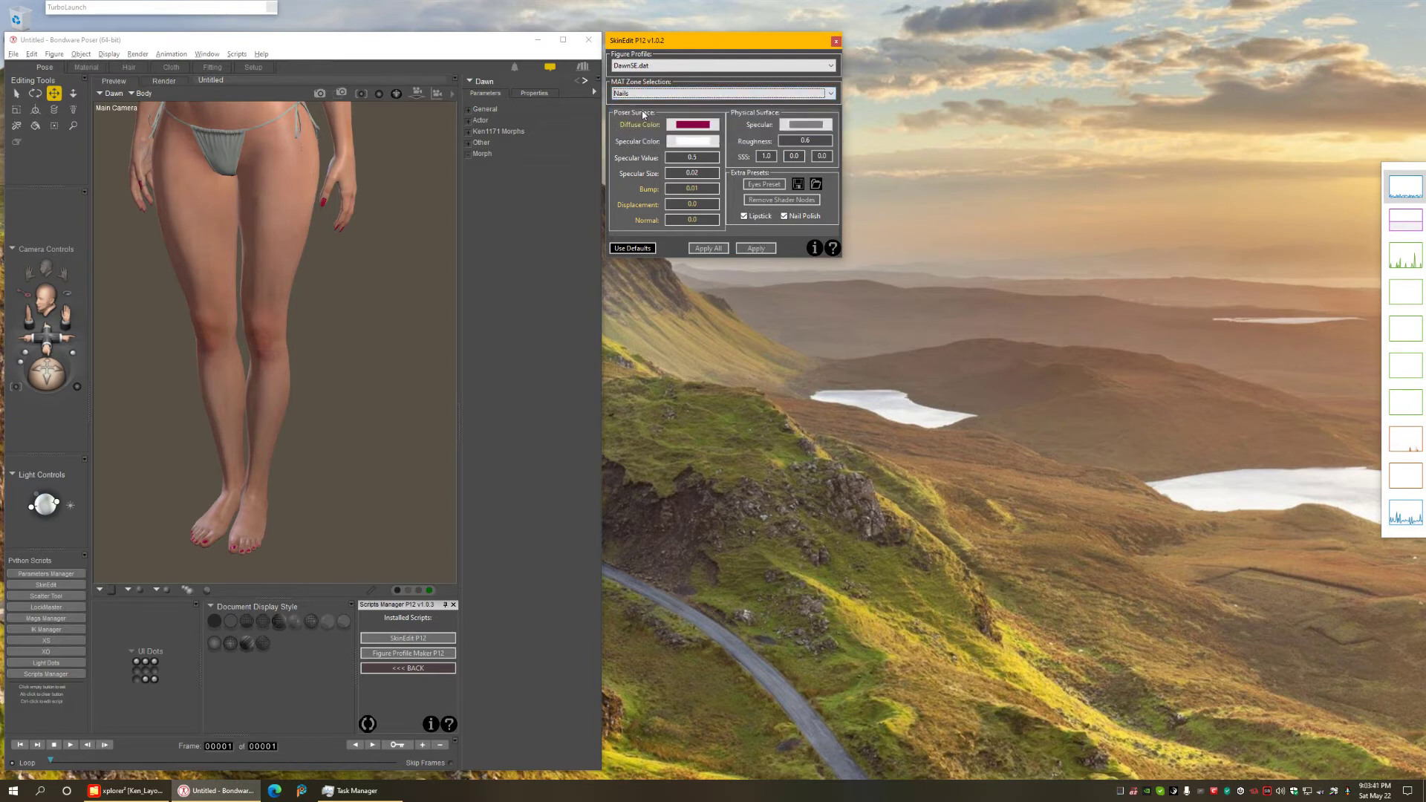
{"action": "left_click", "coordinate": [692, 124]}
{"action": "left_click", "coordinate": [709, 97]}
{"action": "left_click_drag", "start_coordinate": [854, 110], "coordinate": [856, 147]}
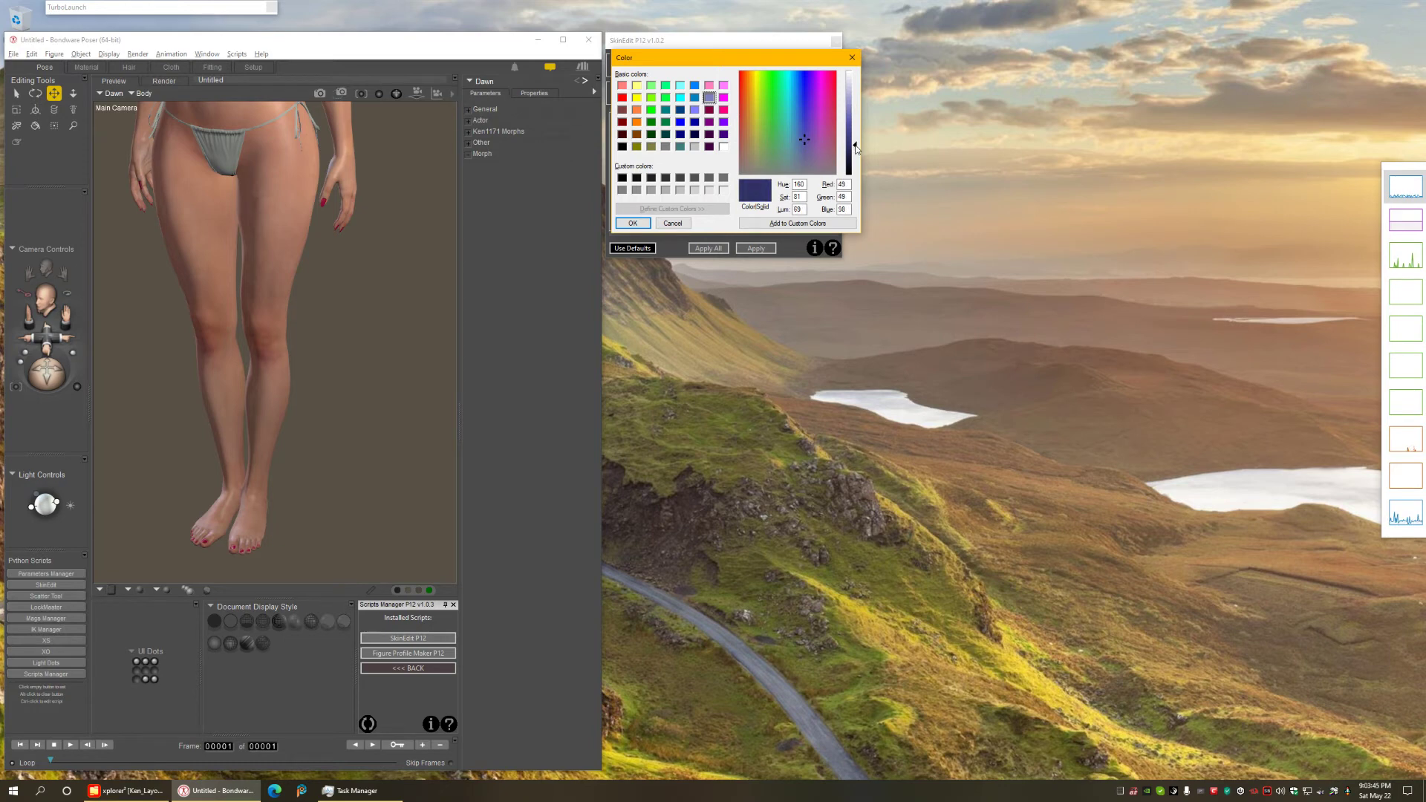
{"action": "left_click", "coordinate": [633, 223]}
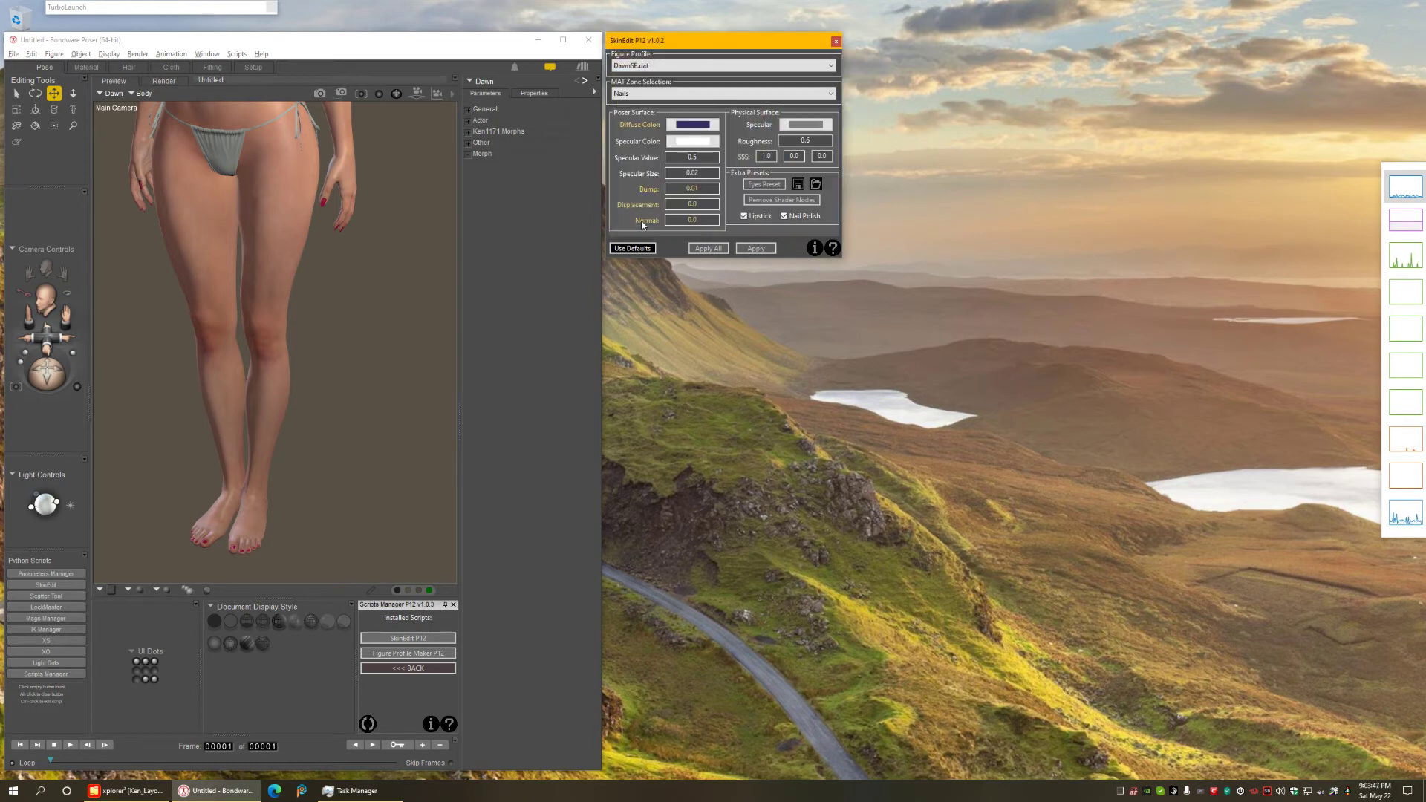
Apply the dark blue to the Nails zone, and brighten the diffuse color to a lighter purplish blue and reapply it
{"action": "left_click", "coordinate": [758, 249]}
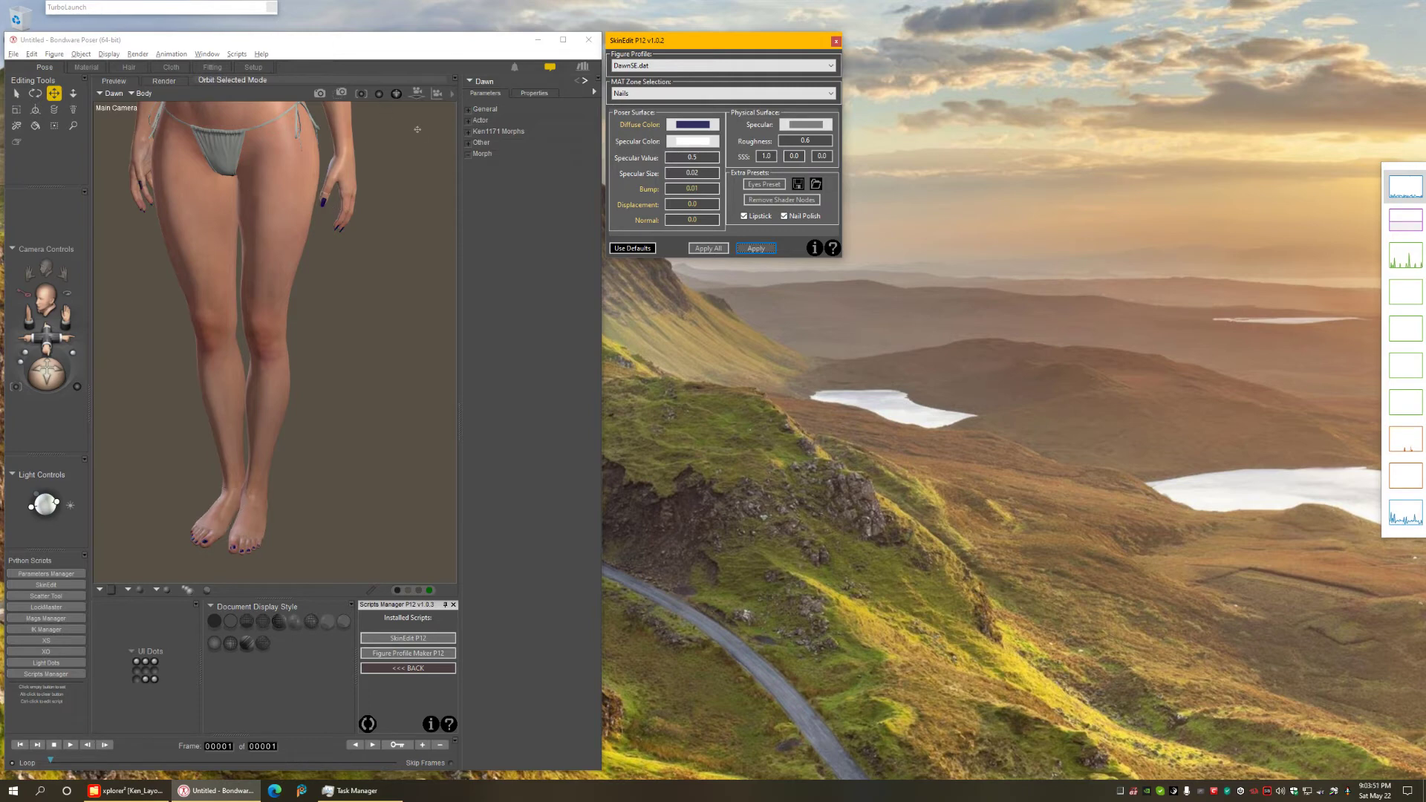
{"action": "left_click", "coordinate": [692, 124]}
{"action": "left_click_drag", "start_coordinate": [855, 146], "coordinate": [854, 132]}
{"action": "left_click", "coordinate": [632, 222]}
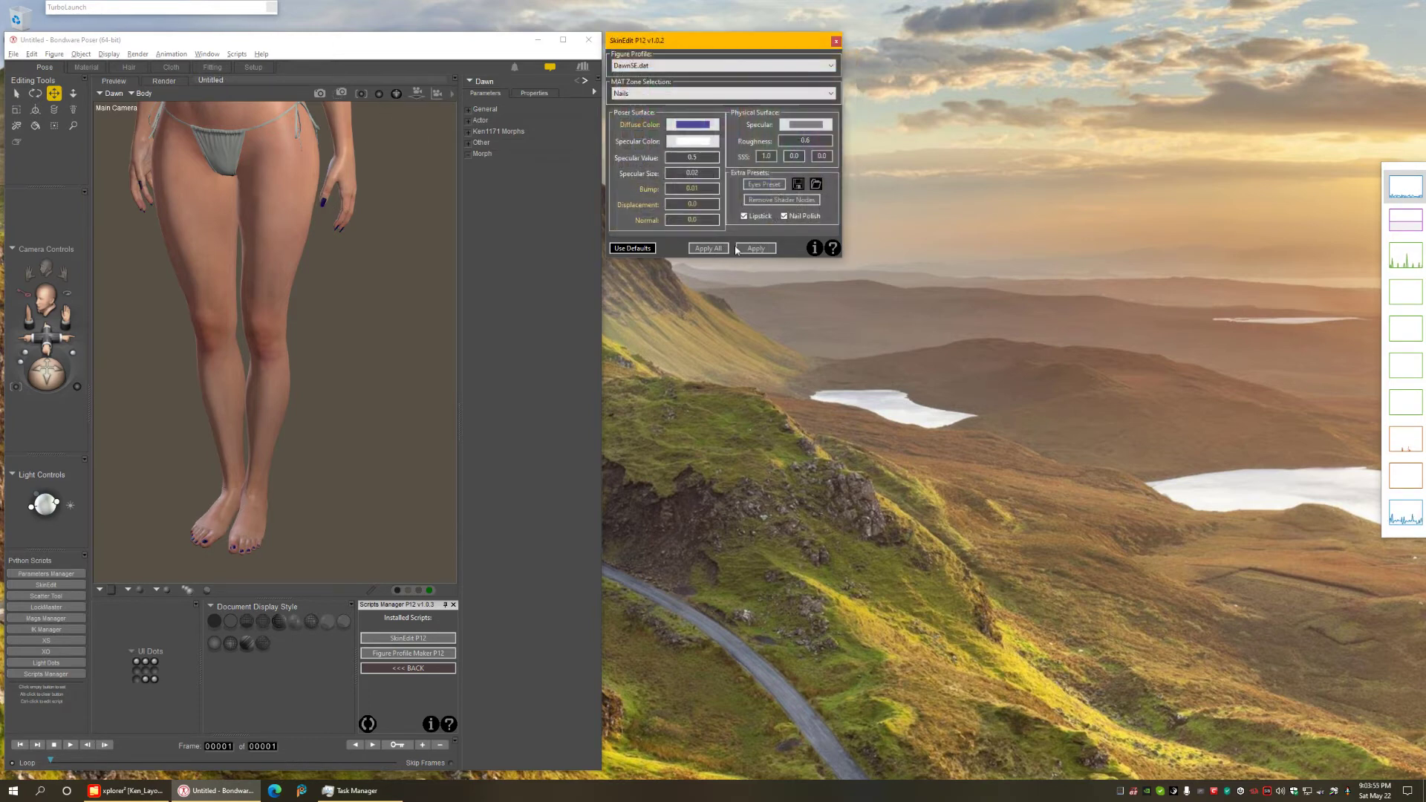
{"action": "left_click", "coordinate": [755, 248]}
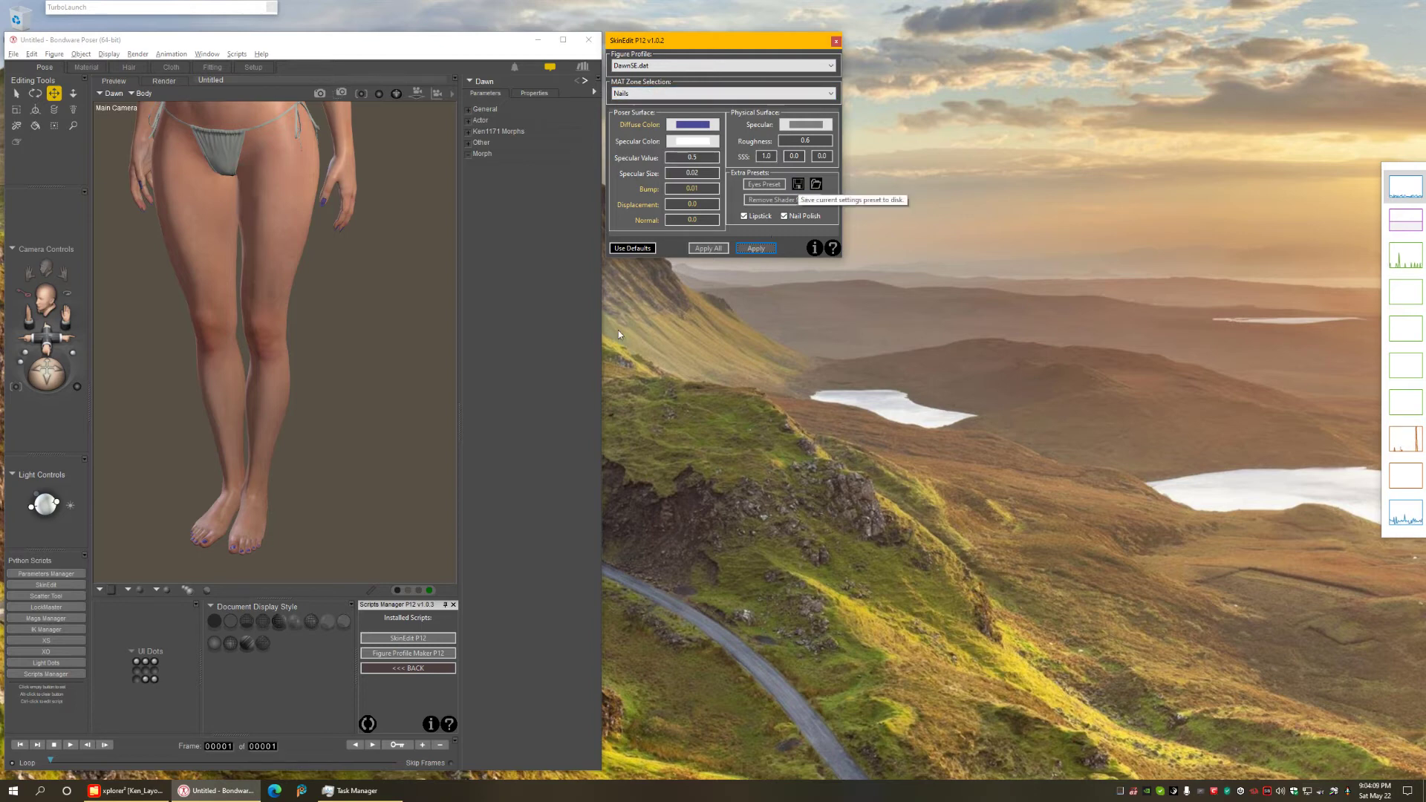
Save the current nail settings as a preset named Dawn Purple Nails
{"action": "left_click", "coordinate": [798, 185]}
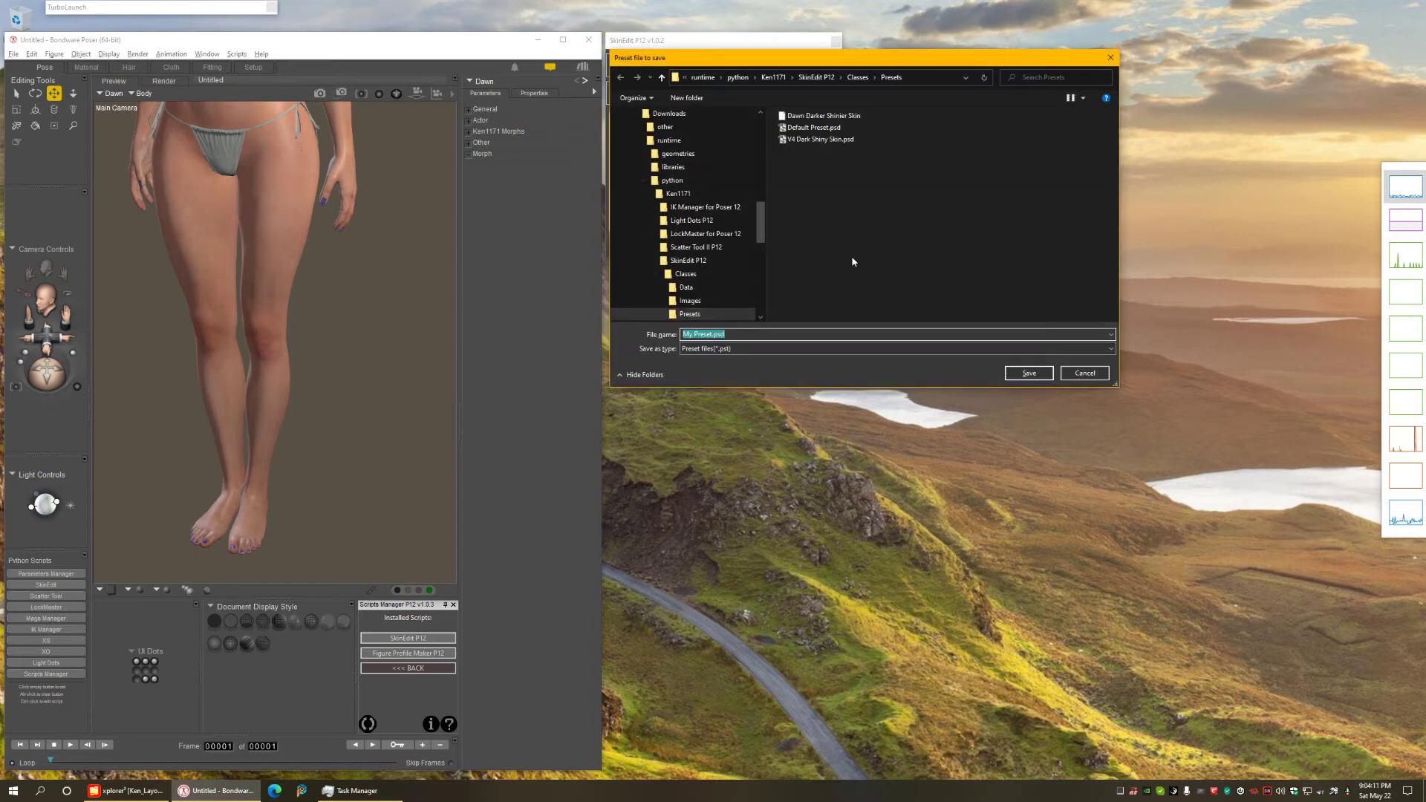
{"action": "type", "text": "Dawn Darker Shinier Skin"}
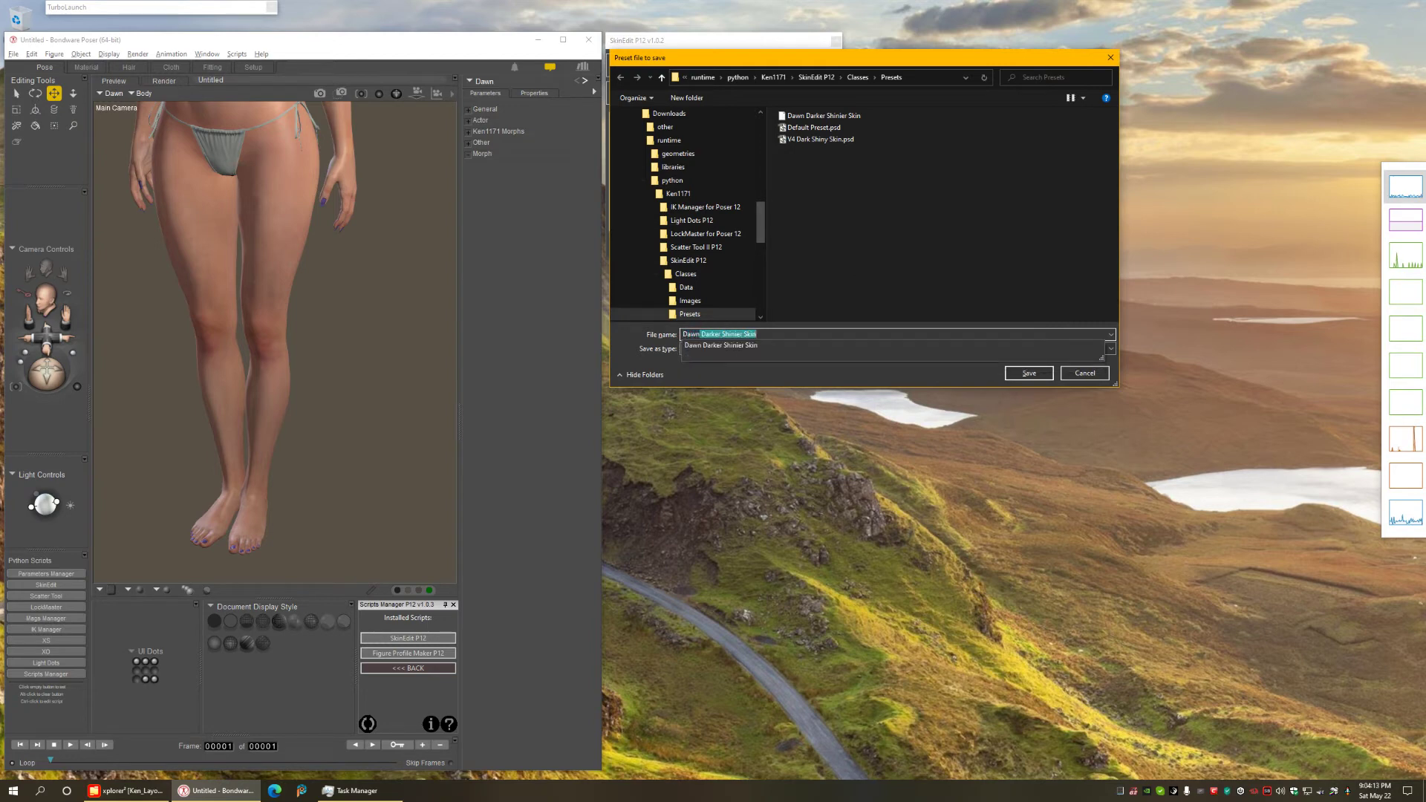
{"action": "key", "text": "End"}
{"action": "key", "text": "ctrl+Left"}
{"action": "key", "text": "shift+End"}
{"action": "type", "text": "Pur"}
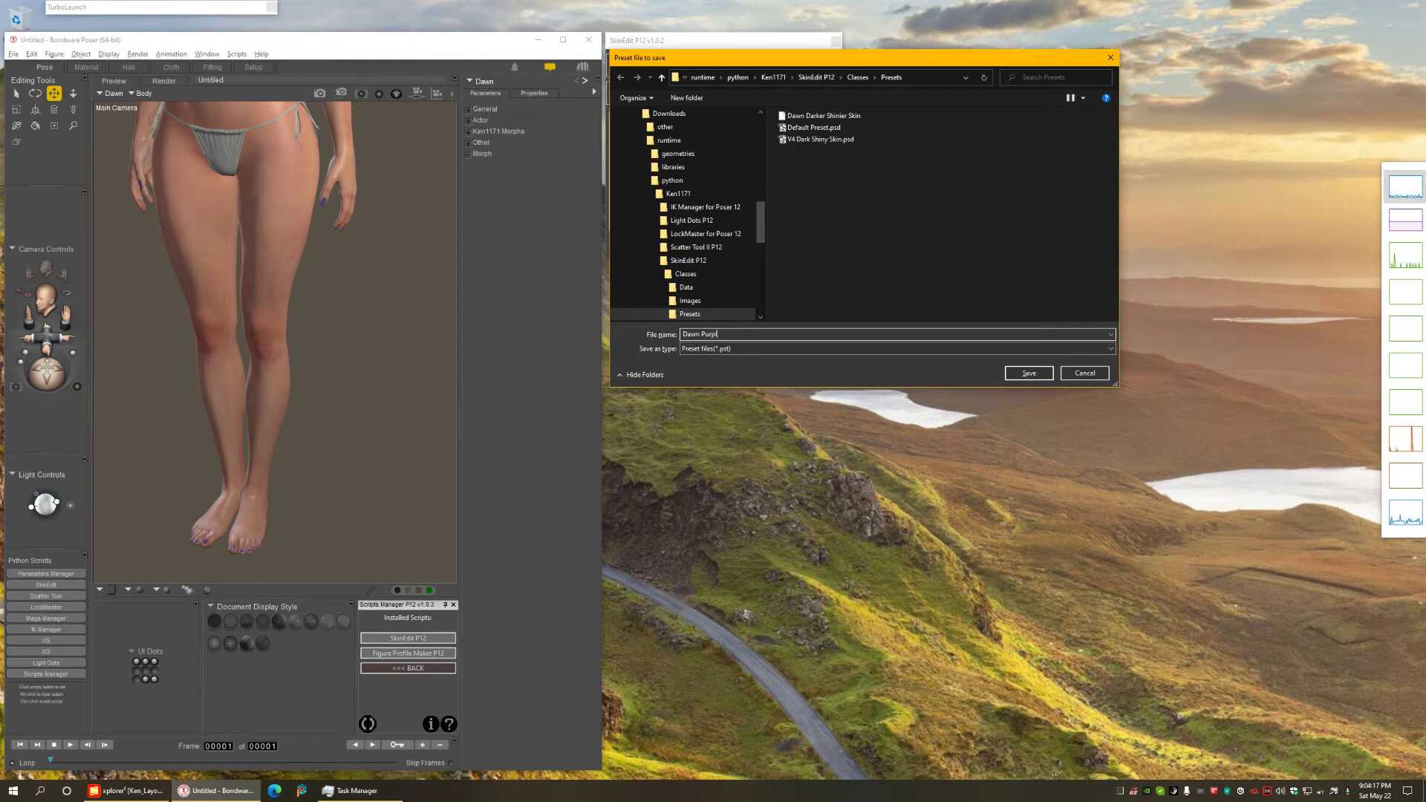
{"action": "key", "text": "Return"}
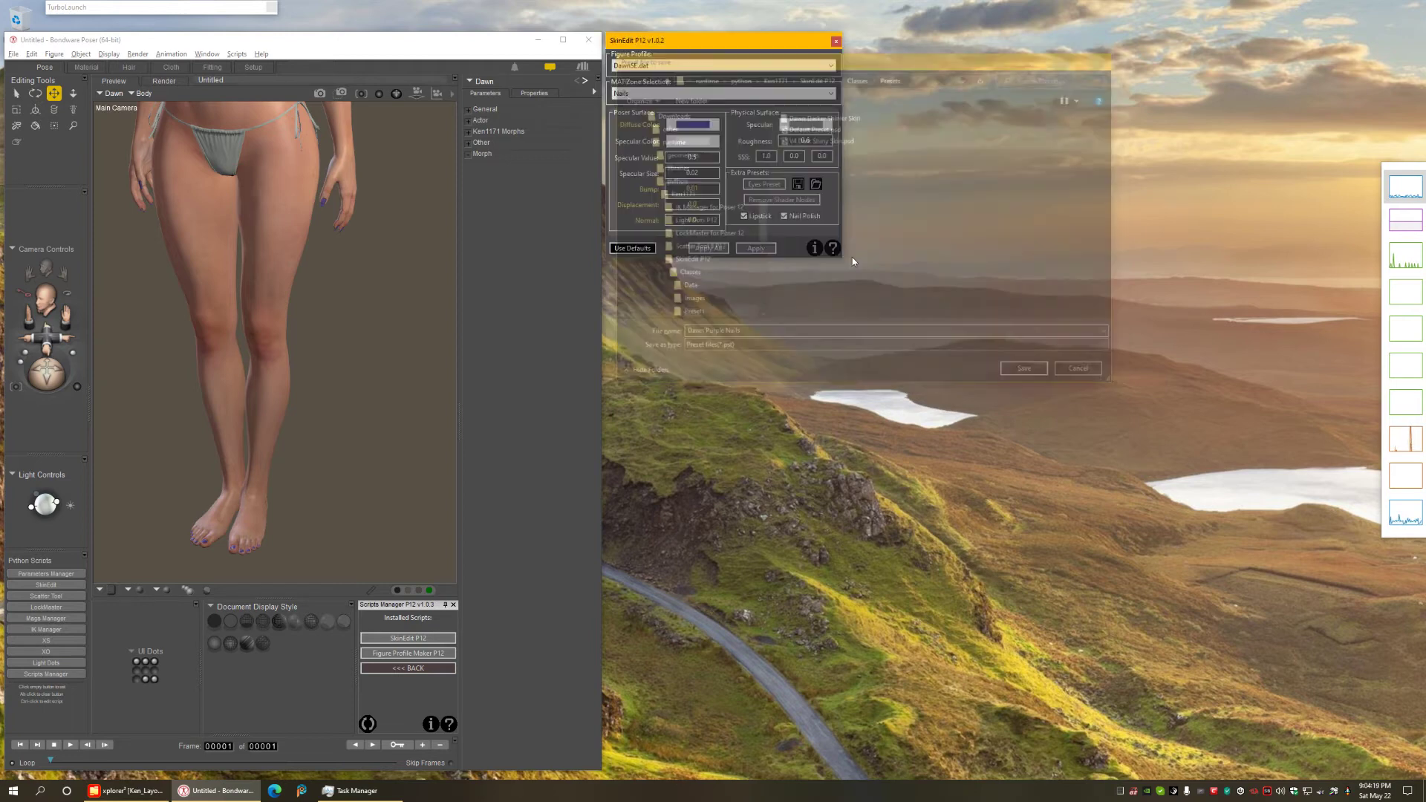
{"action": "key", "text": "Return"}
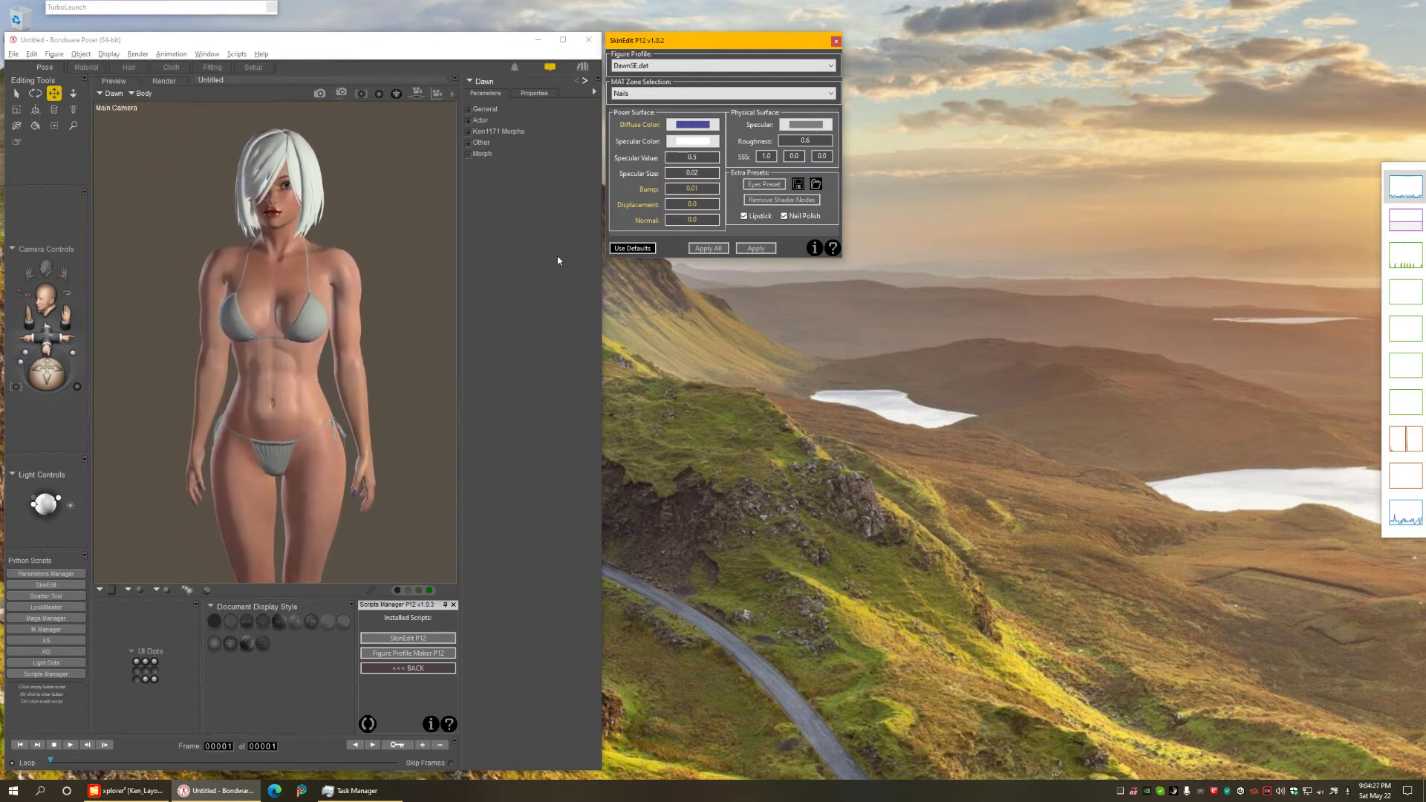
Set the Skin zone's diffuse color to the light purplish-blue basic color with saturation 64, and apply it
{"action": "left_click", "coordinate": [658, 95]}
{"action": "left_click", "coordinate": [635, 123]}
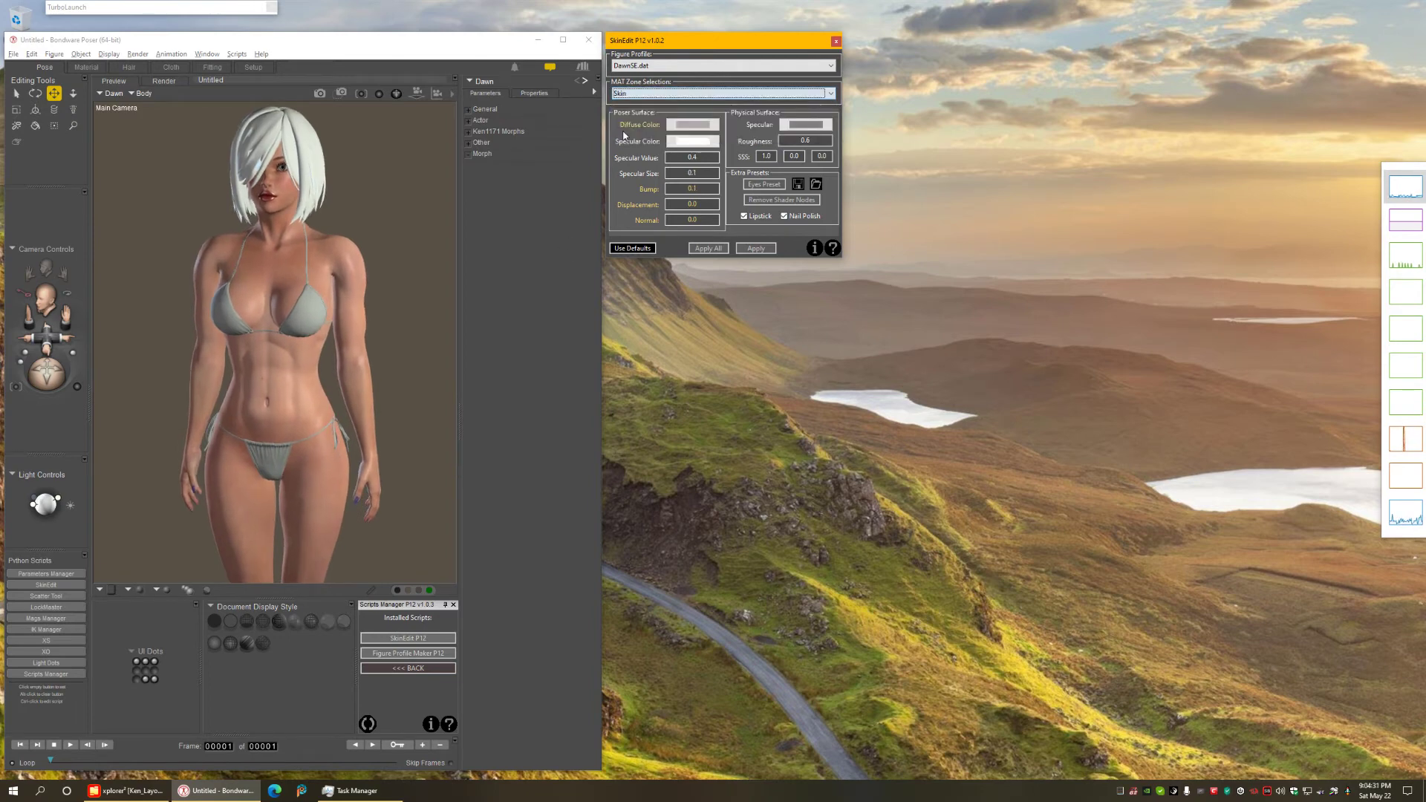
{"action": "left_click", "coordinate": [693, 126]}
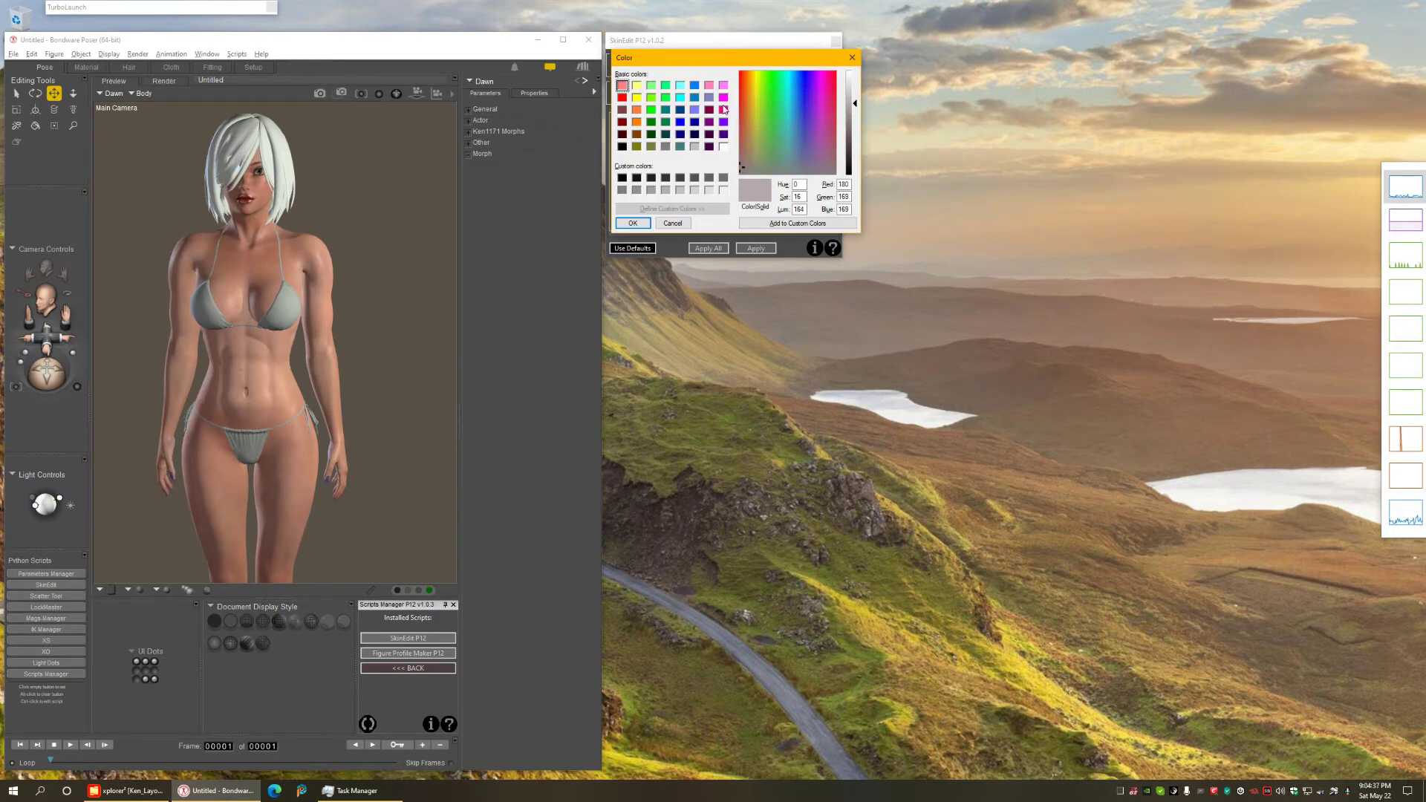
{"action": "left_click", "coordinate": [709, 98]}
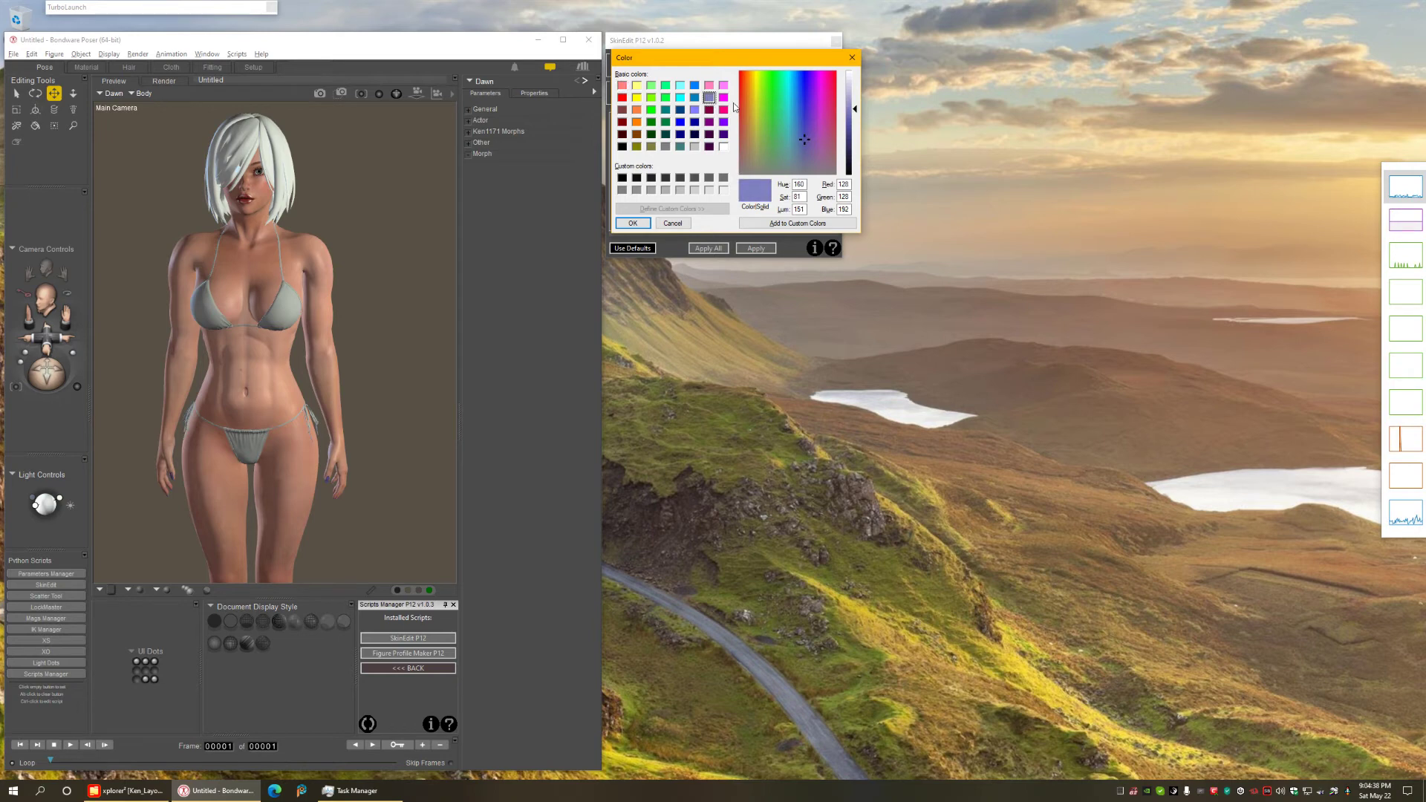
{"action": "double_click", "coordinate": [799, 197]}
{"action": "key", "text": "BackSpace"}
{"action": "type", "text": "64"}
{"action": "left_click", "coordinate": [648, 226]}
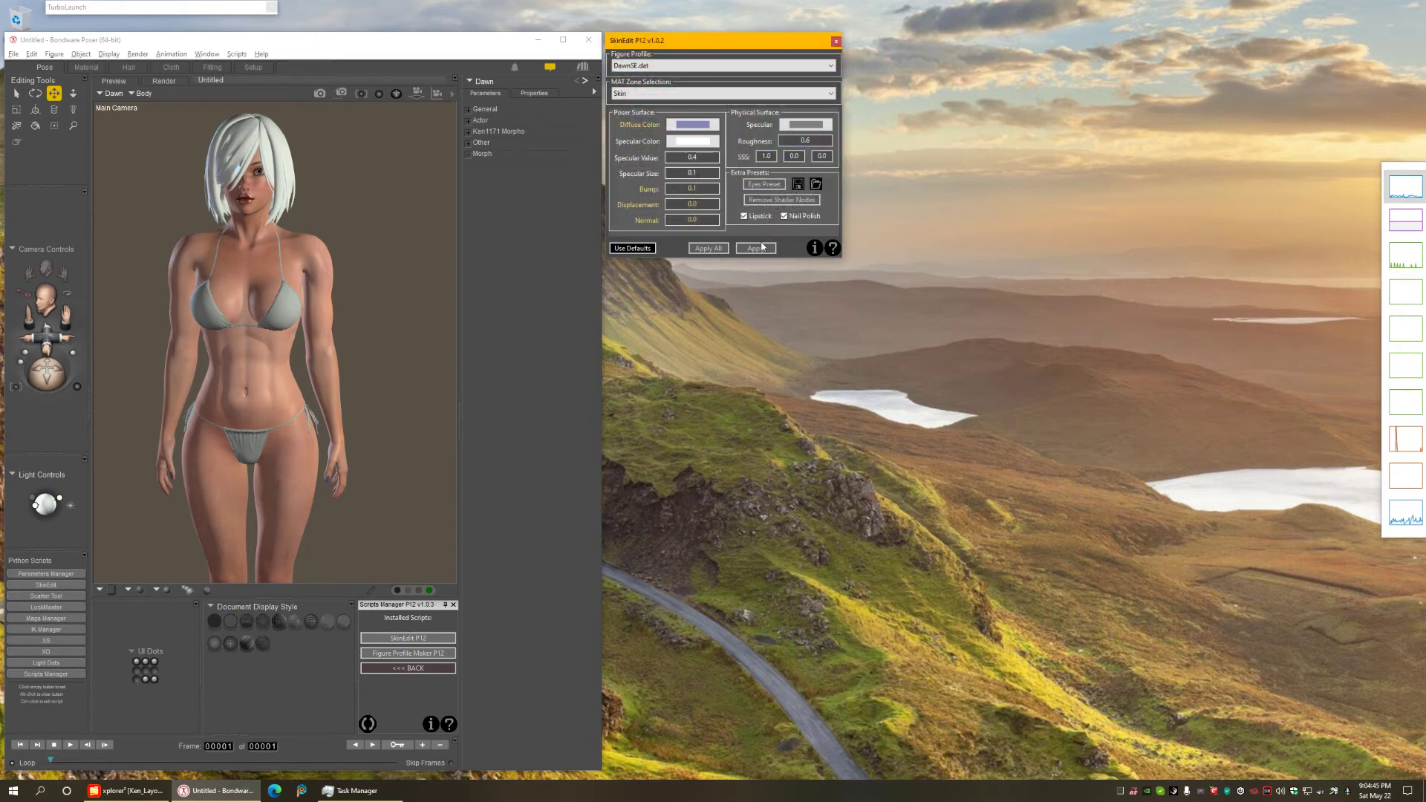
{"action": "left_click", "coordinate": [755, 250]}
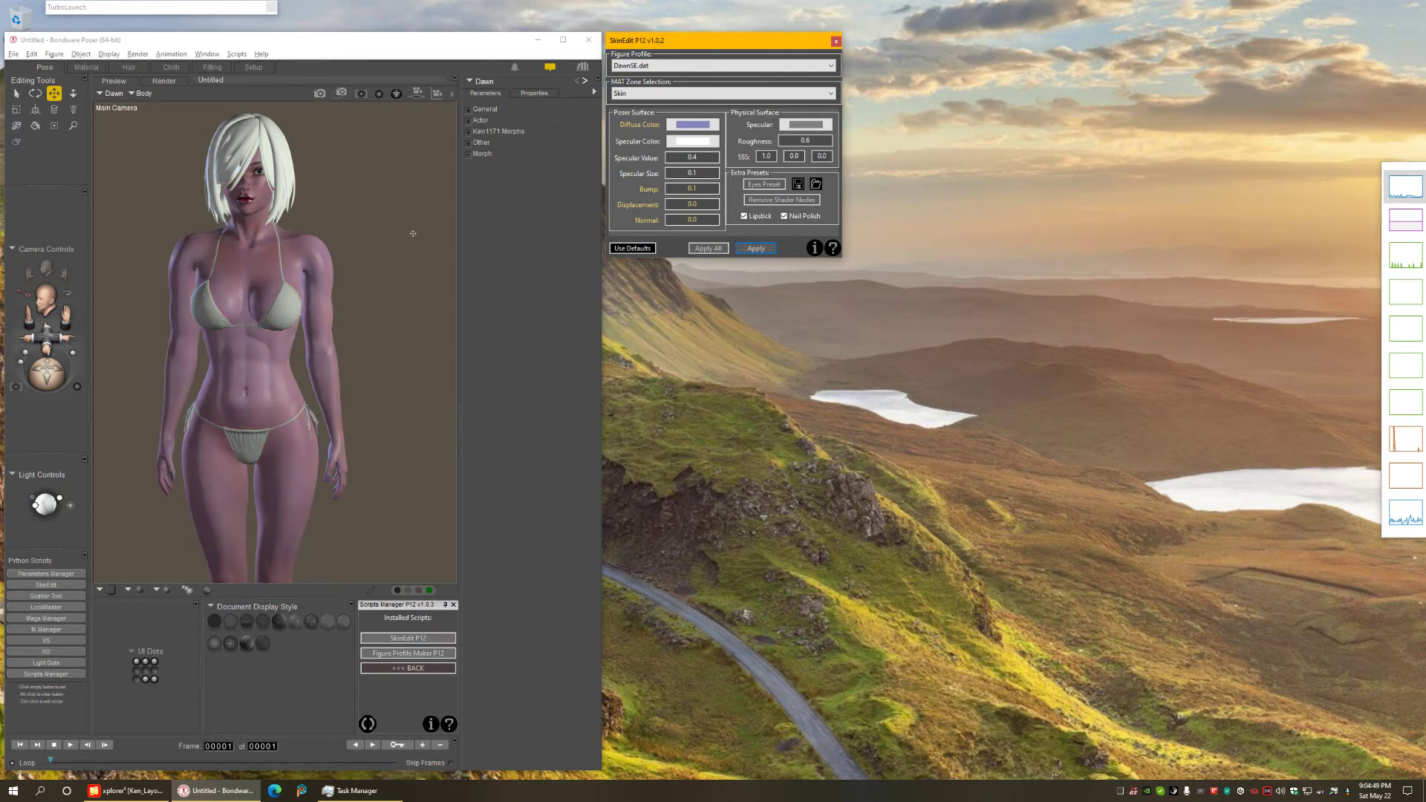
Save the current skin settings as a preset named Dawn Purple Skin
{"action": "scroll", "coordinate": [413, 234], "scroll_direction": "down", "scroll_amount": 3}
{"action": "scroll", "coordinate": [413, 234], "scroll_direction": "down", "scroll_amount": 1}
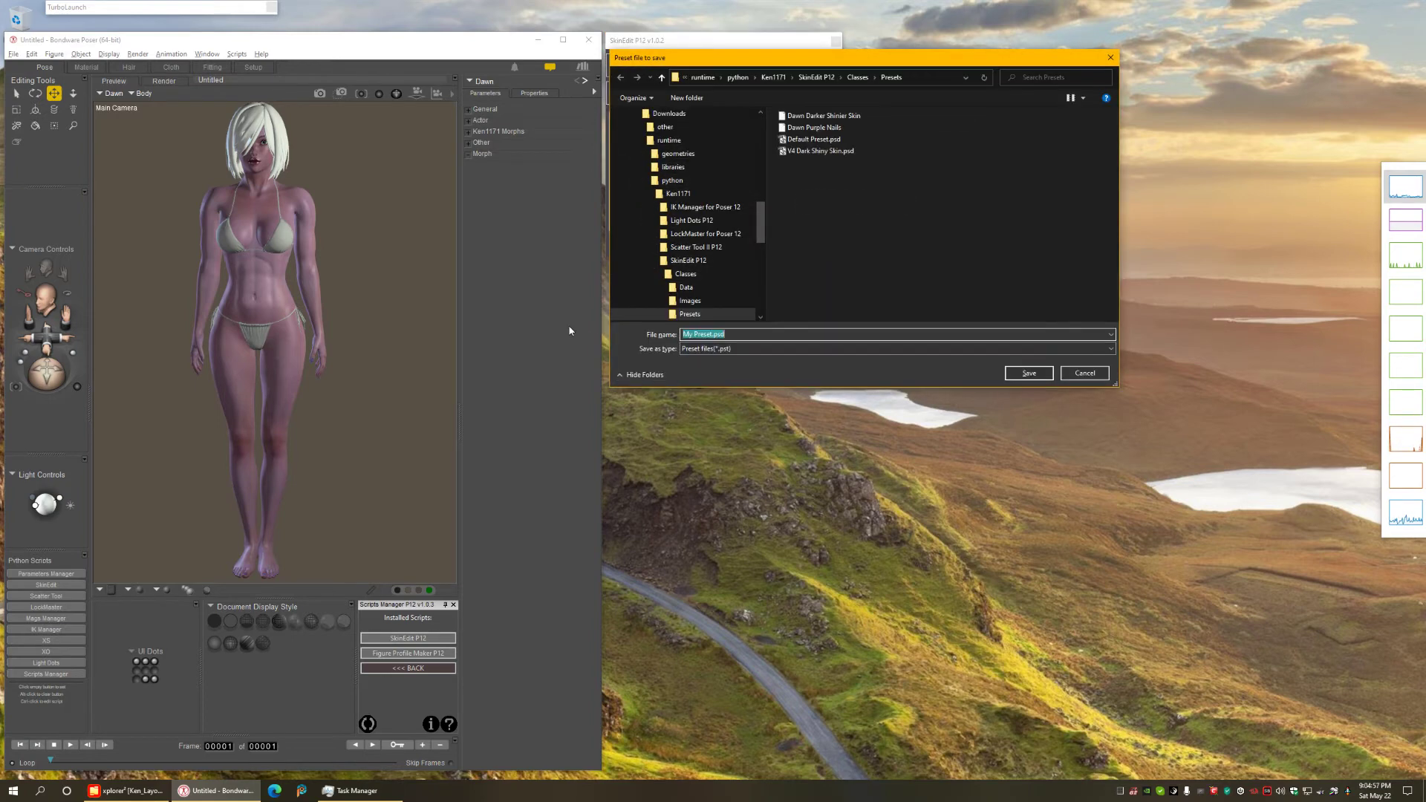
{"action": "type", "text": "Daw"}
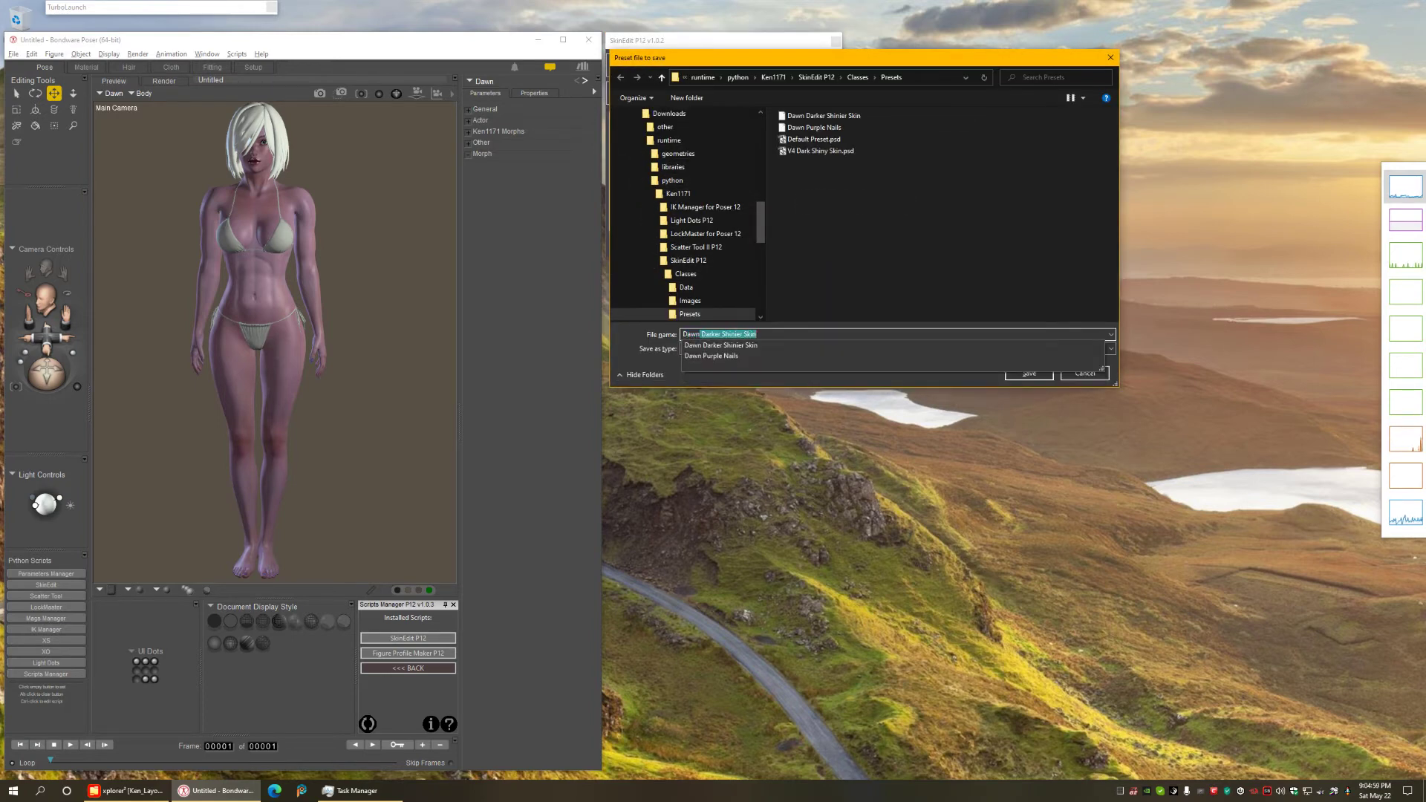
{"action": "type", "text": "n Pur"}
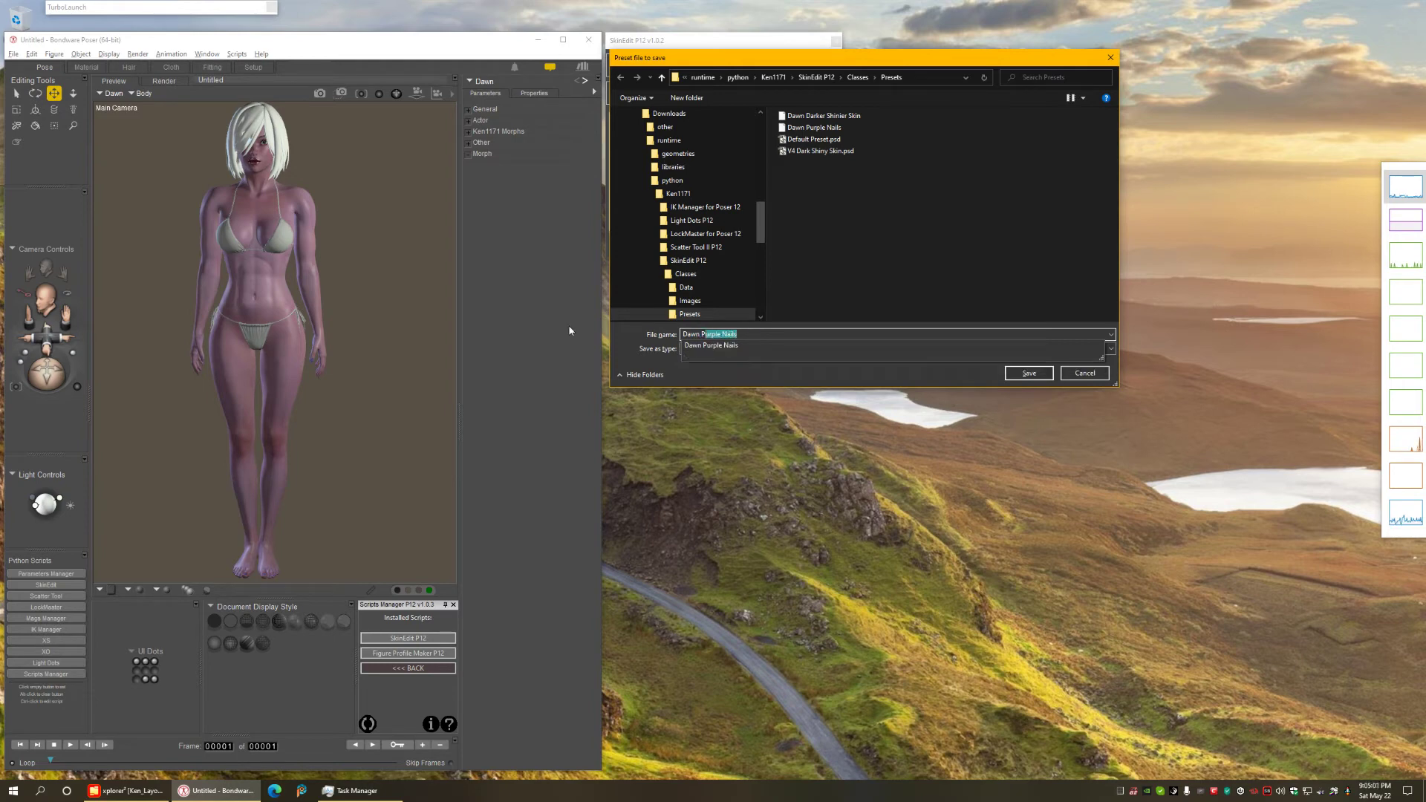
{"action": "type", "text": "ple Skin"}
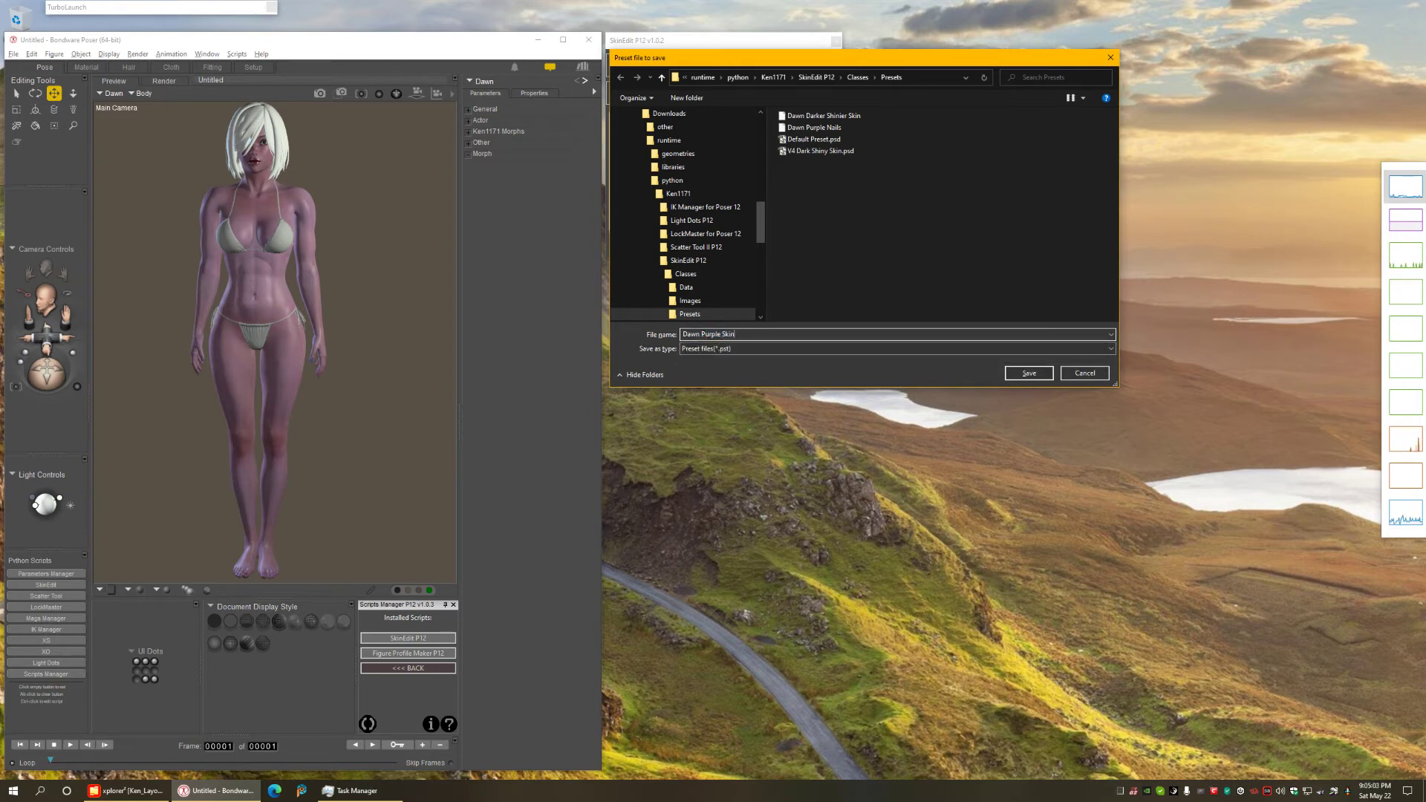
{"action": "key", "text": "Return"}
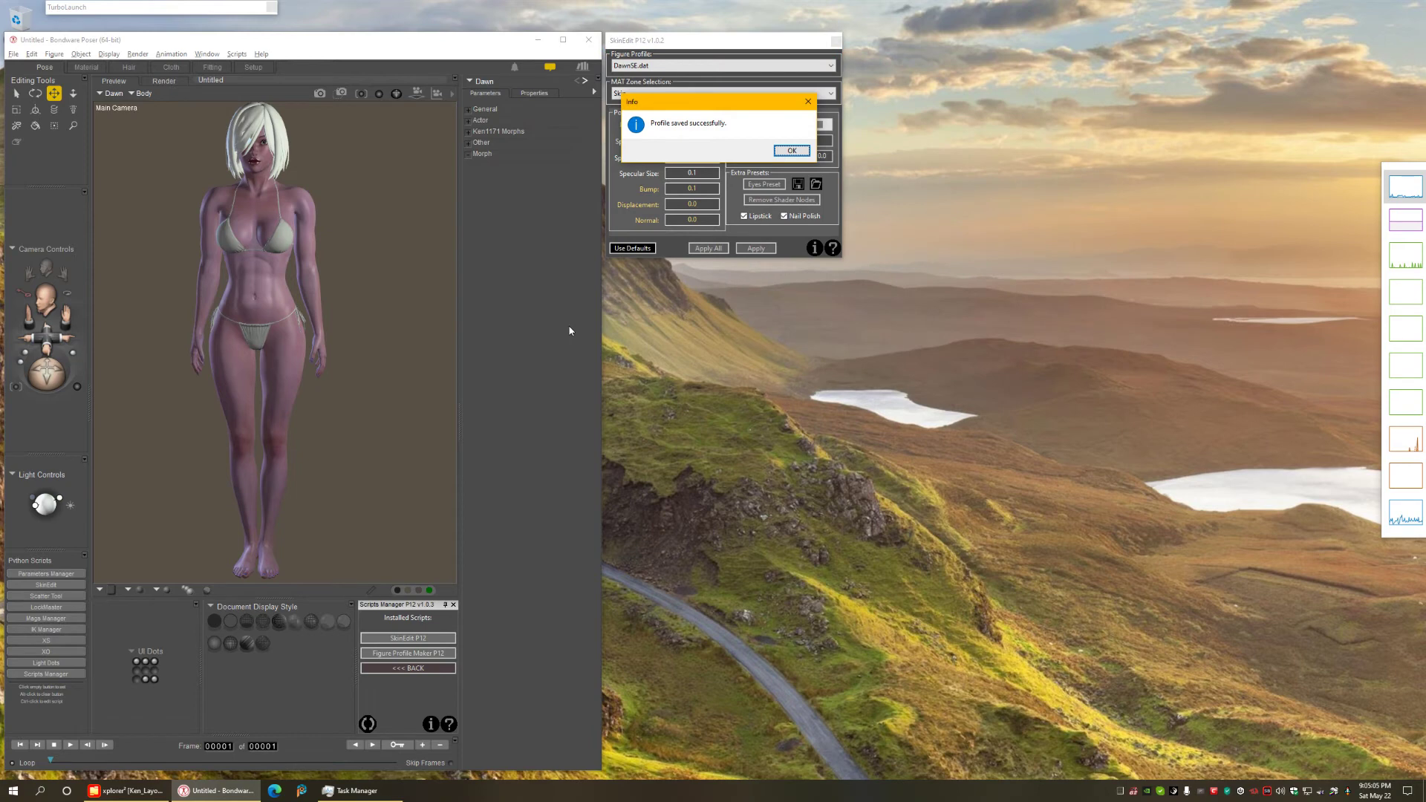
{"action": "key", "text": "Return"}
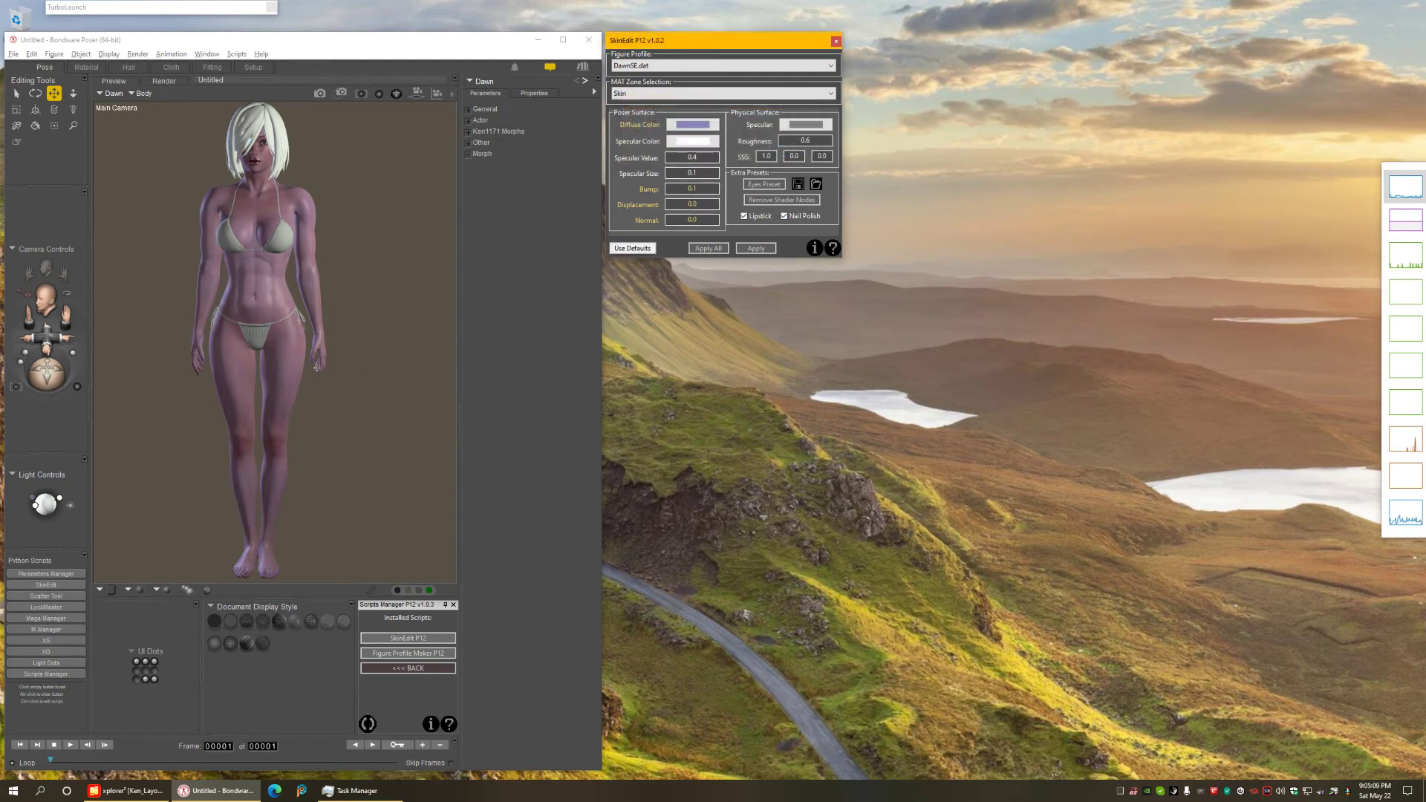
Examine the recolored fingernails against the purple skin up close, and the whole figure
{"action": "middle_click_drag", "start_coordinate": [368, 278], "coordinate": [363, 278]}
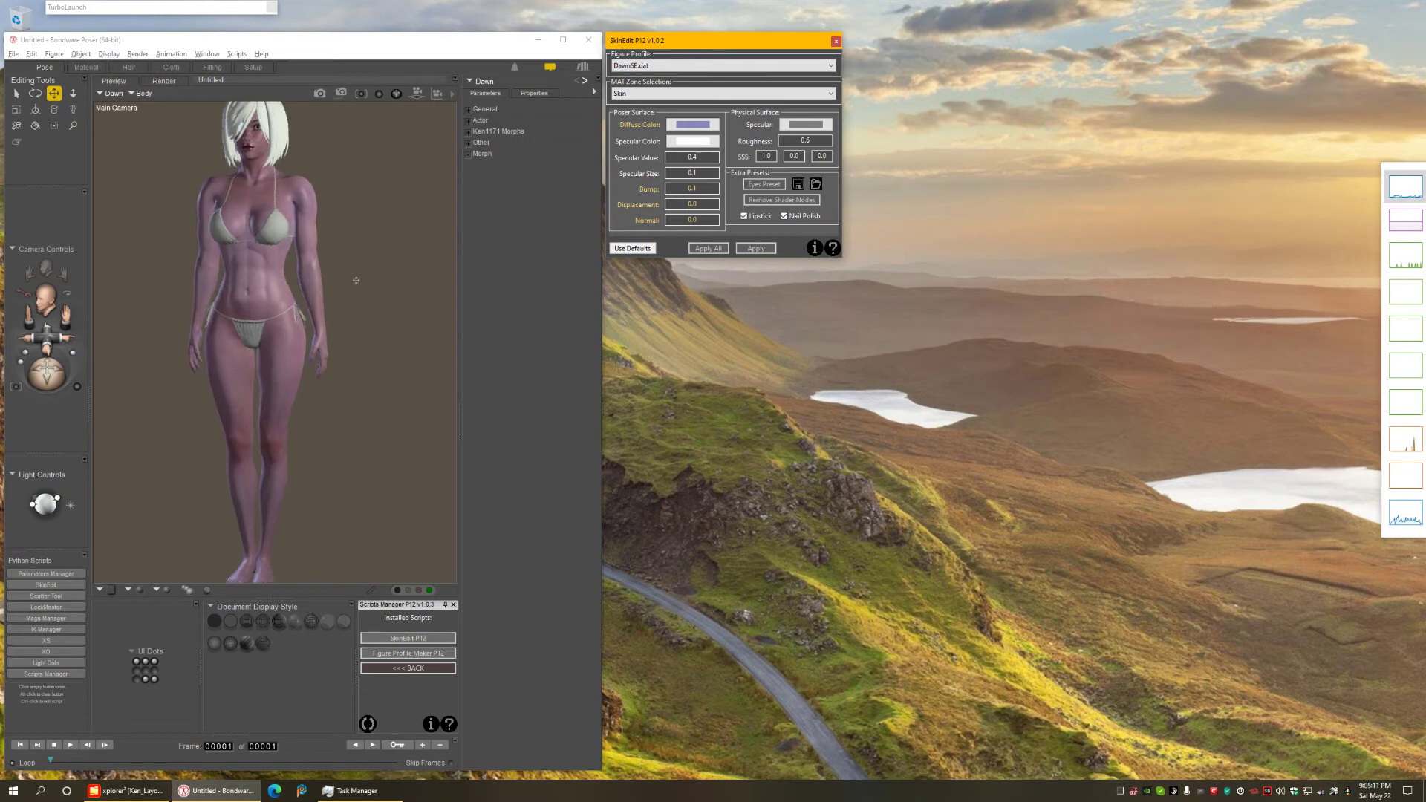
{"action": "scroll", "coordinate": [364, 278], "scroll_direction": "up", "scroll_amount": 10}
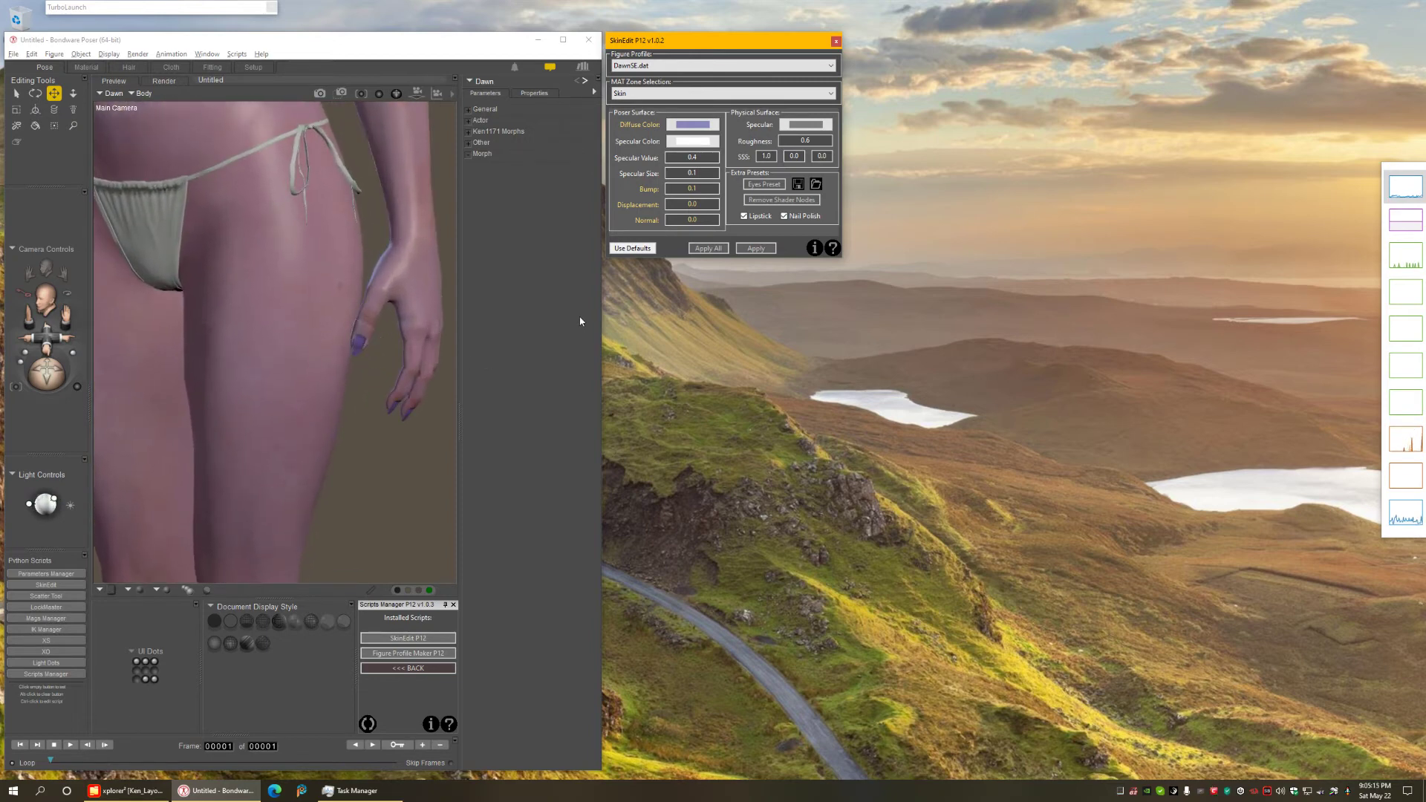
{"action": "scroll", "coordinate": [581, 322], "scroll_direction": "down", "scroll_amount": 10}
{"action": "scroll", "coordinate": [577, 310], "scroll_direction": "up", "scroll_amount": 2}
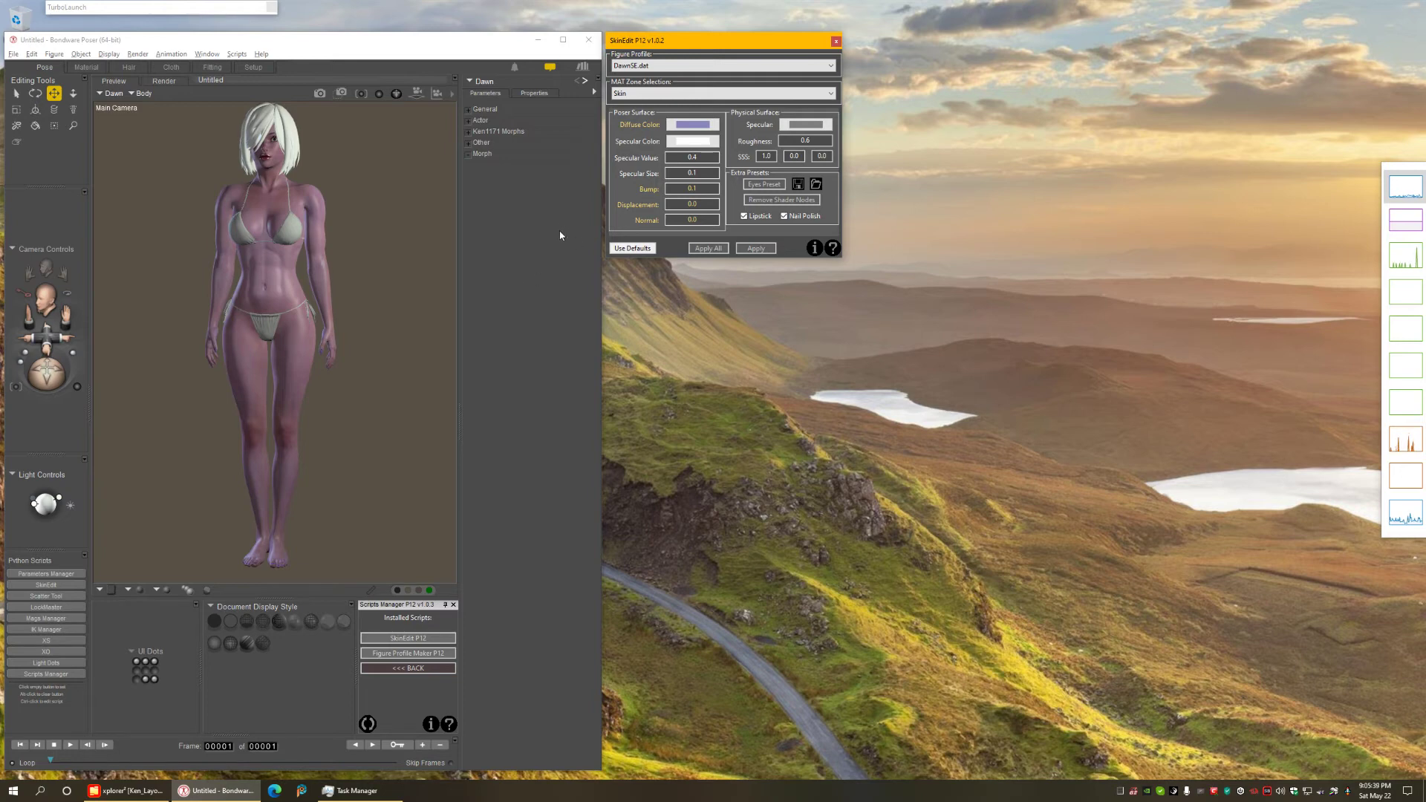
Open the Figure Profile Maker P12 script, check the figure profiles available in SkinEdit, and accept the disclaimer
{"action": "left_click", "coordinate": [389, 656]}
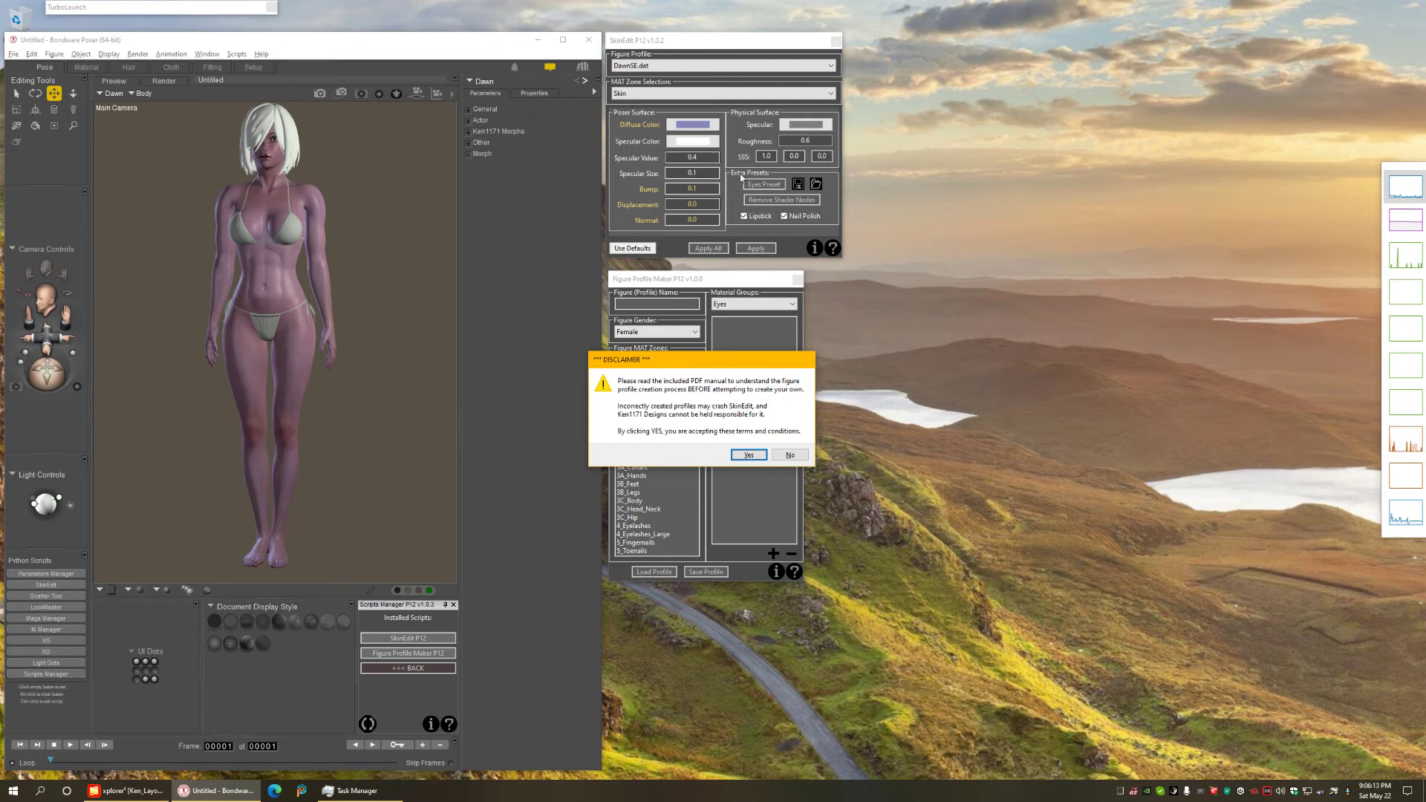
{"action": "left_click", "coordinate": [719, 46]}
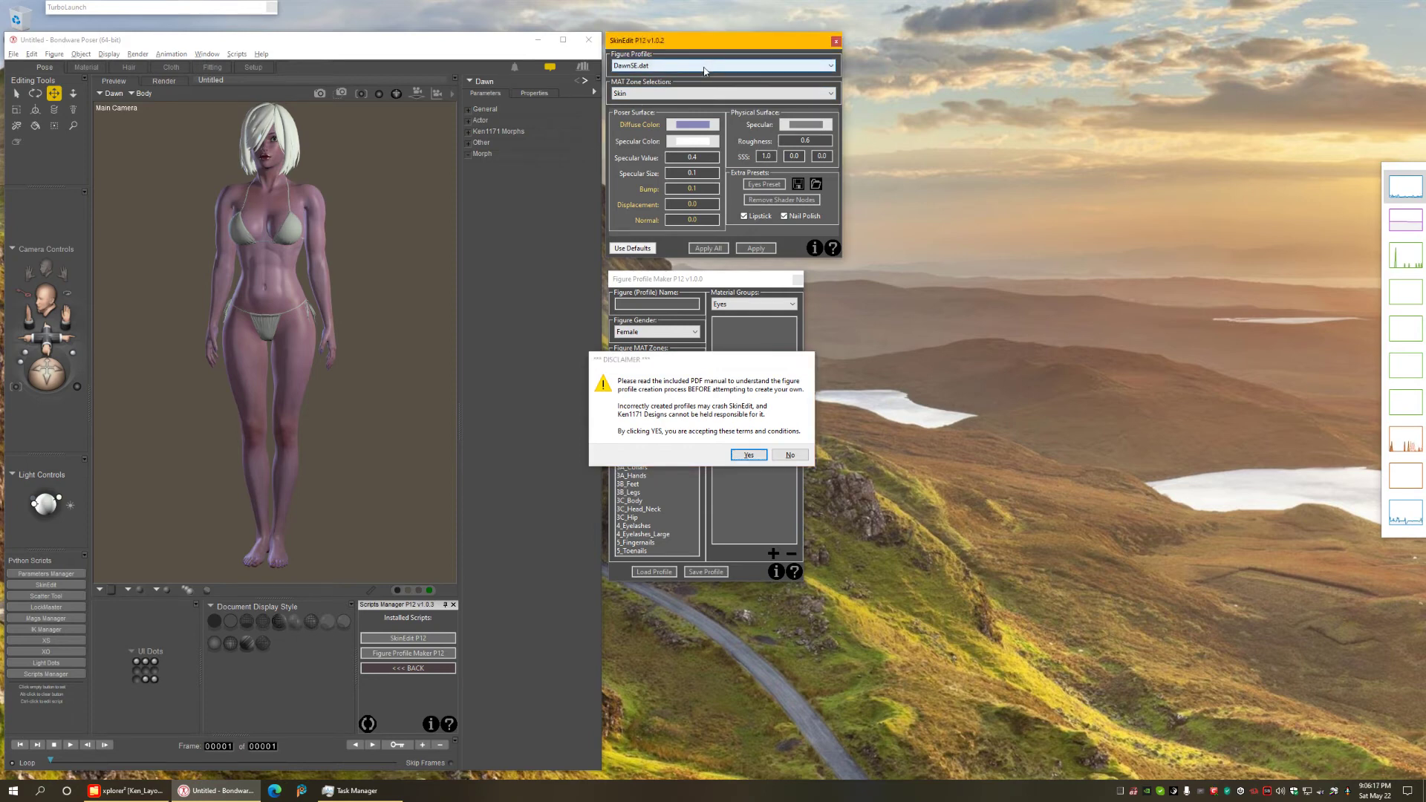
{"action": "left_click", "coordinate": [666, 66]}
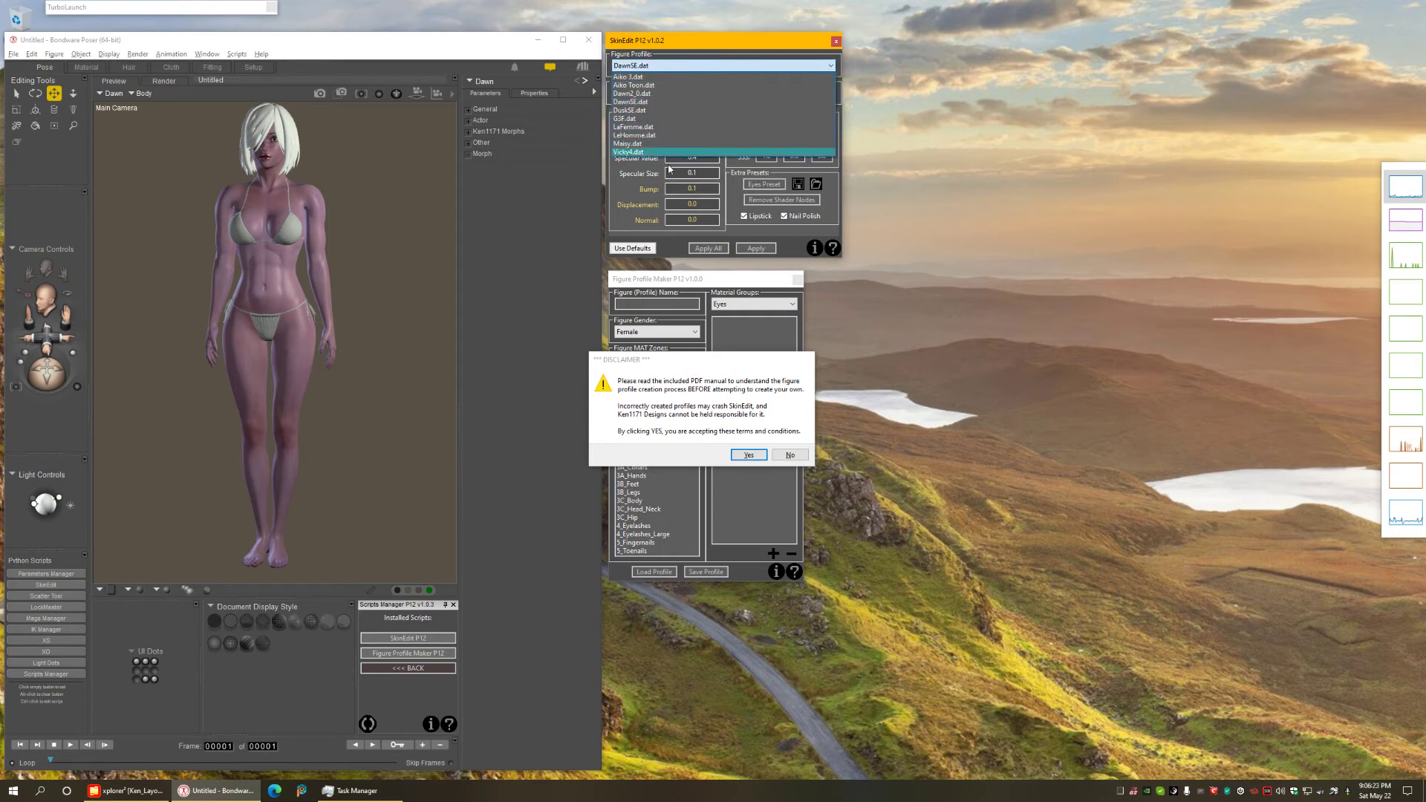
{"action": "left_click", "coordinate": [663, 43]}
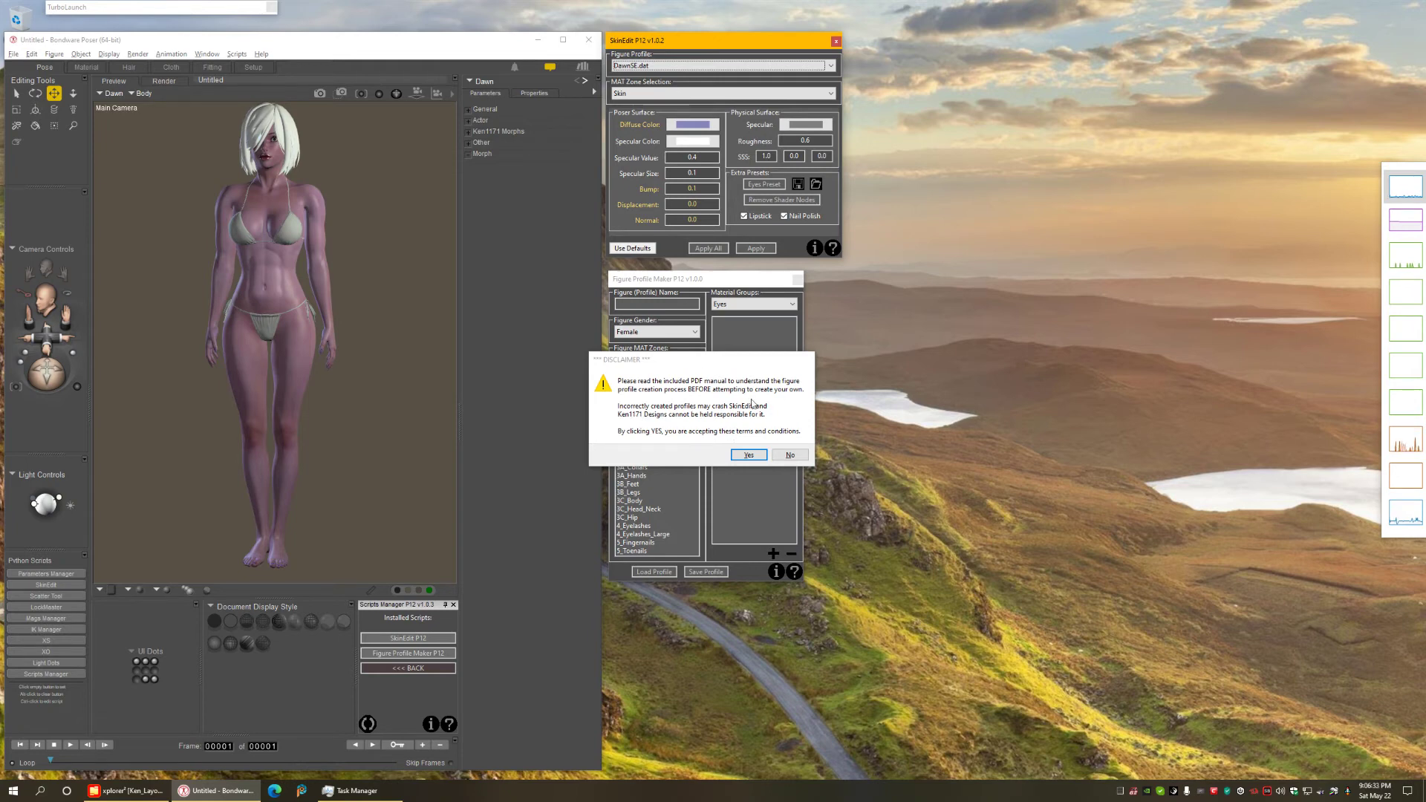
{"action": "left_click", "coordinate": [698, 360]}
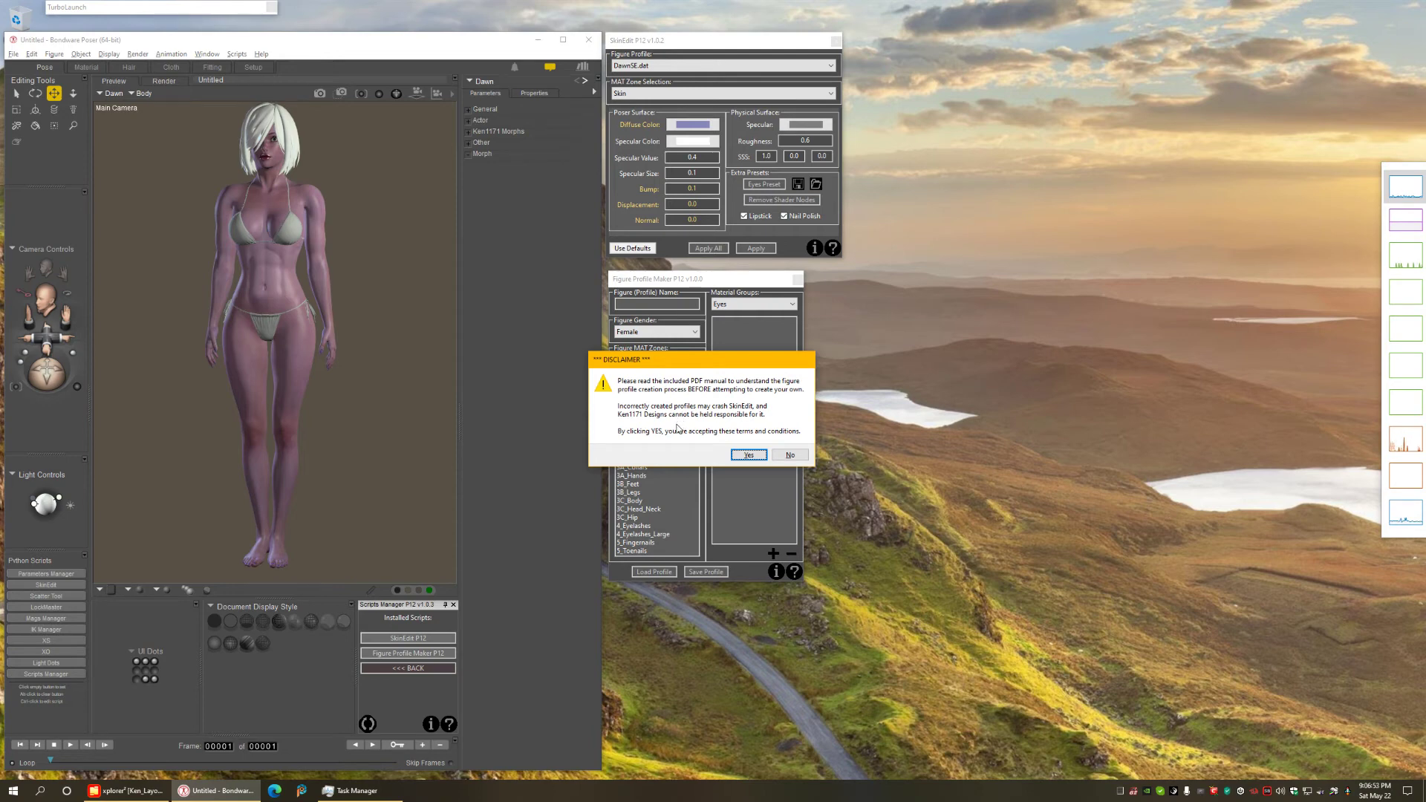
{"action": "left_click", "coordinate": [731, 43]}
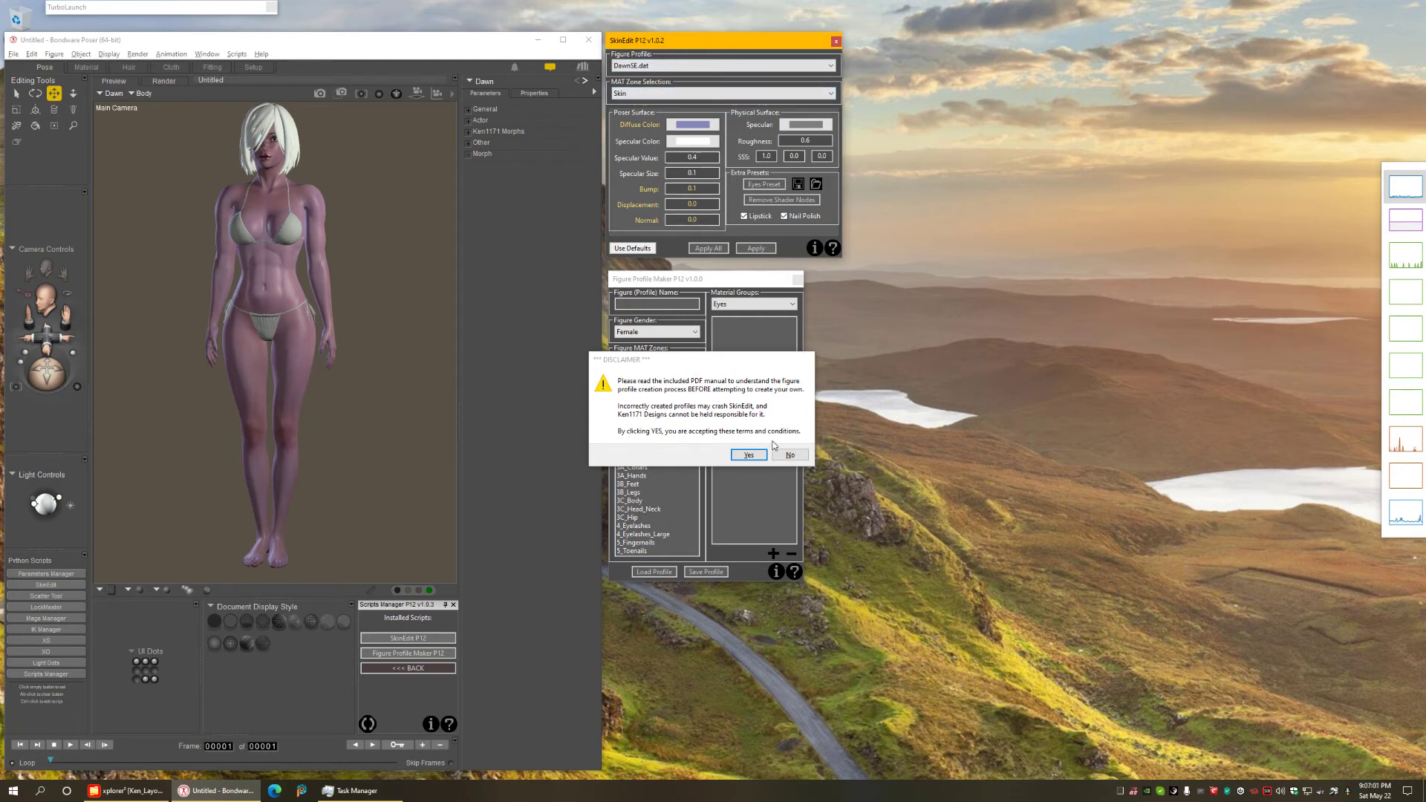
{"action": "left_click", "coordinate": [735, 456]}
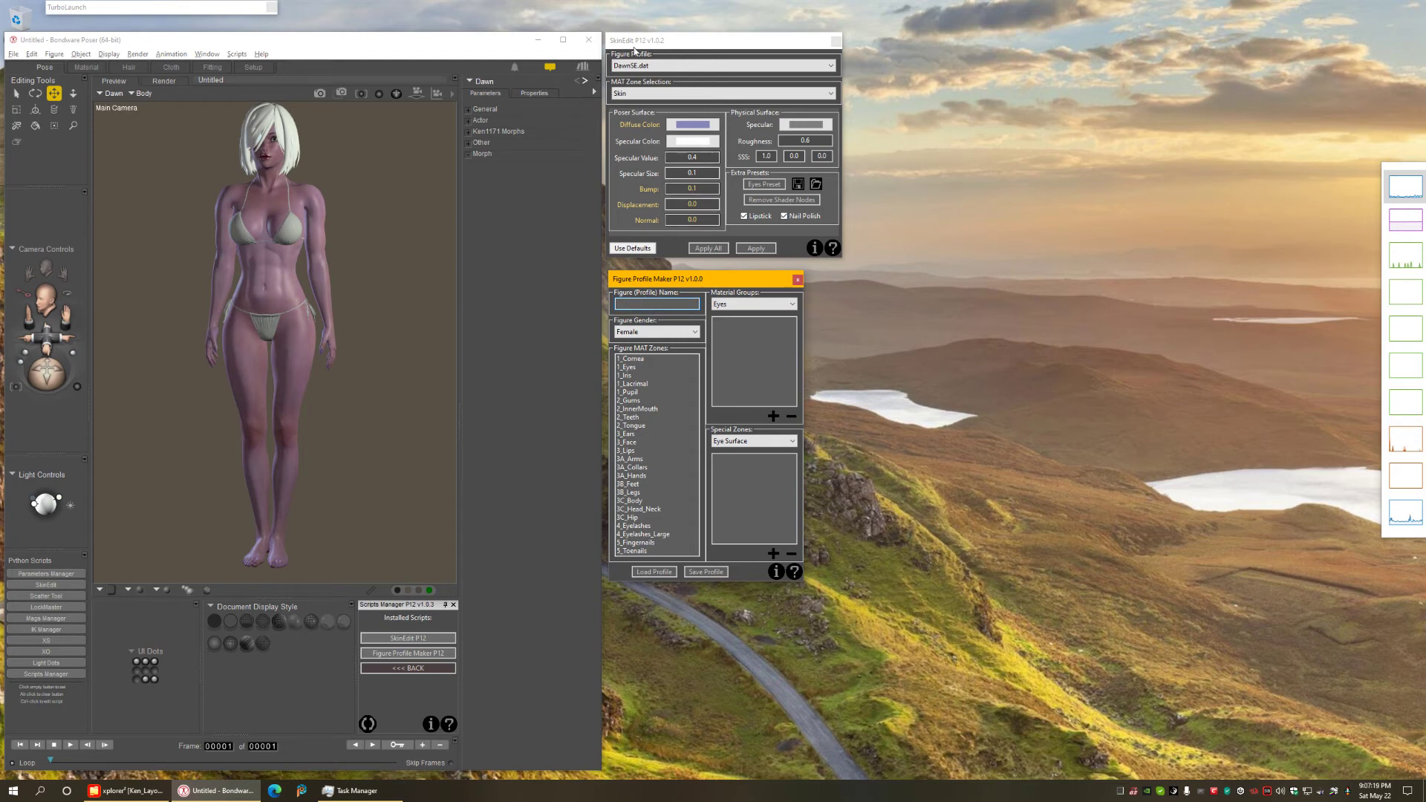
Name the new figure profile Dawn Special Edition and choose Female as its gender
{"action": "left_click", "coordinate": [660, 66]}
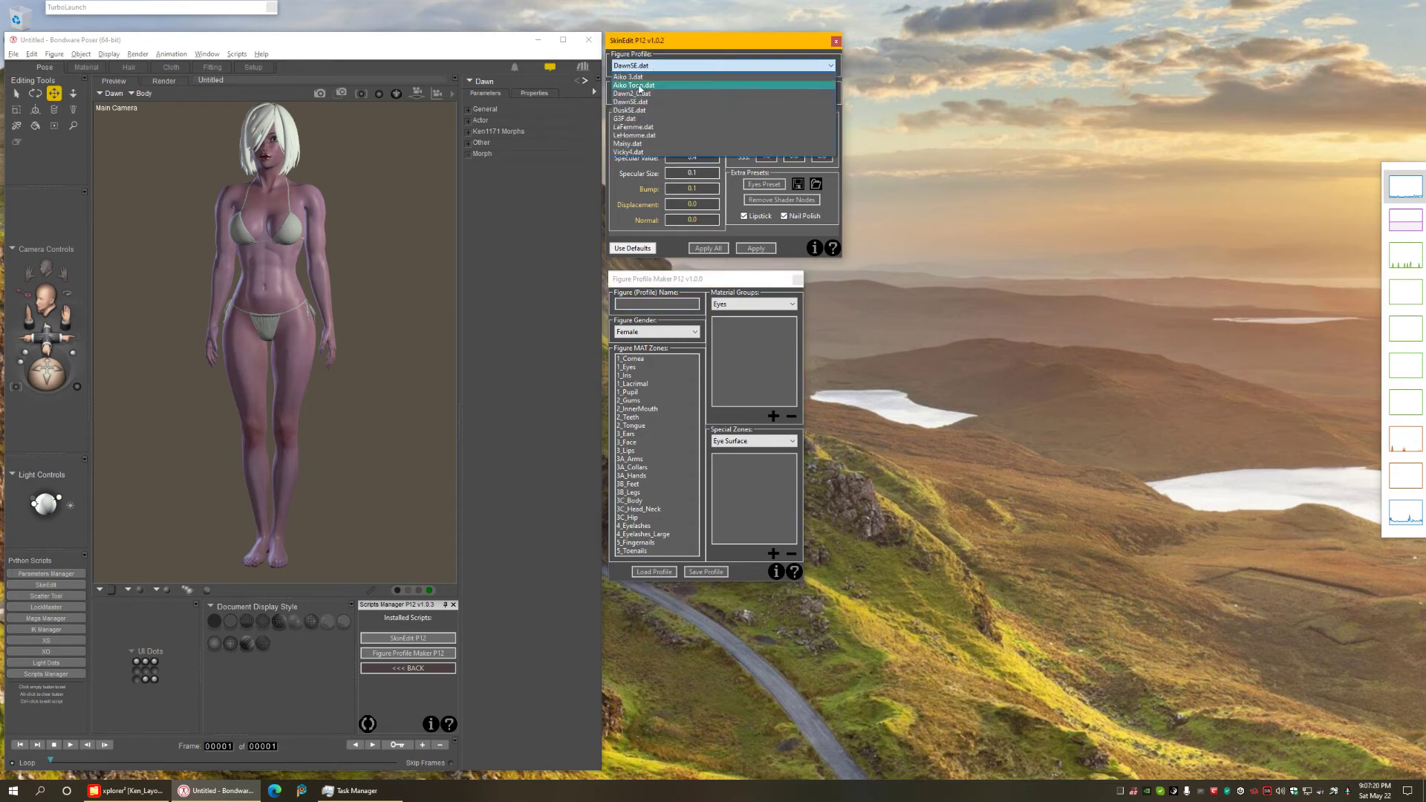
{"action": "left_click", "coordinate": [678, 35]}
{"action": "left_click", "coordinate": [672, 303]}
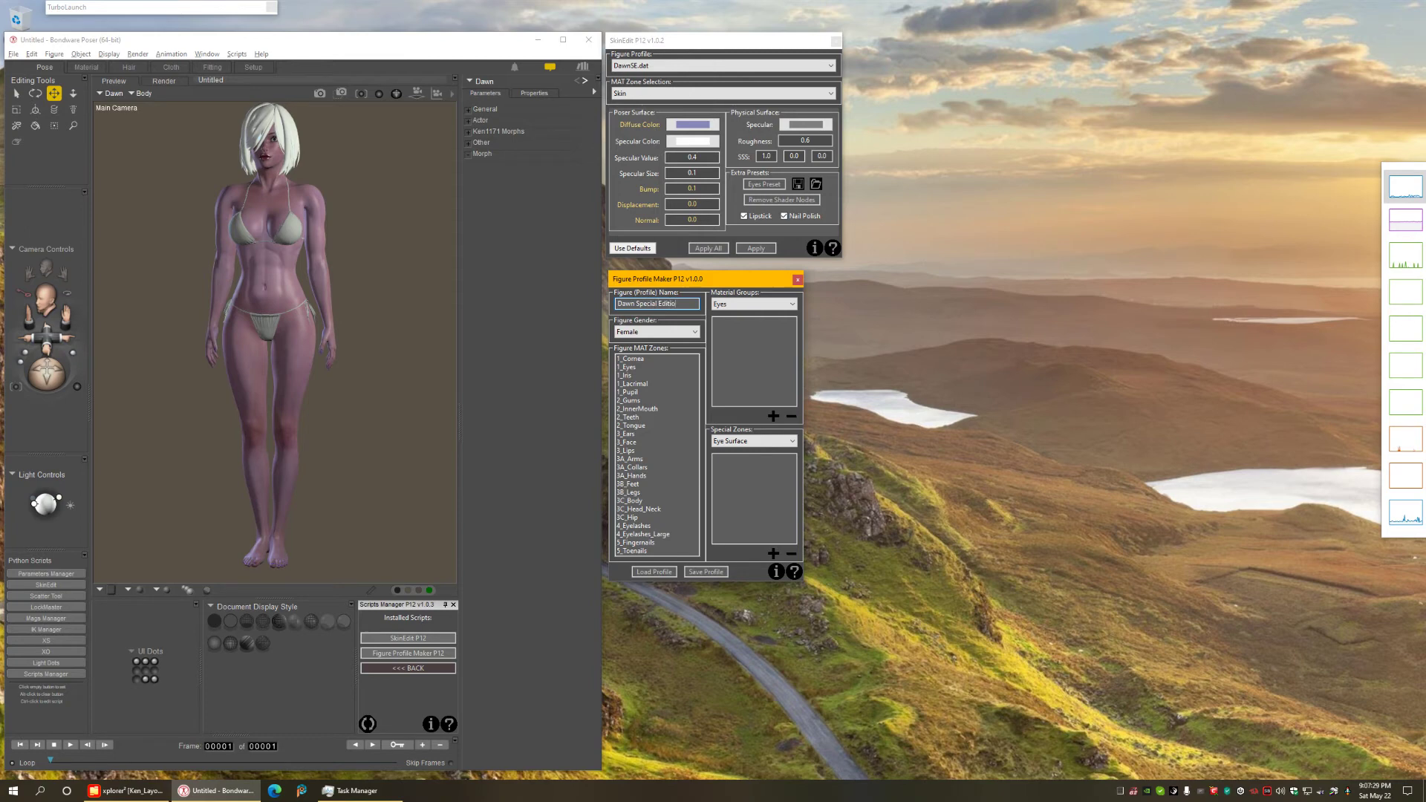
{"action": "left_click", "coordinate": [656, 334]}
{"action": "left_click", "coordinate": [656, 341]}
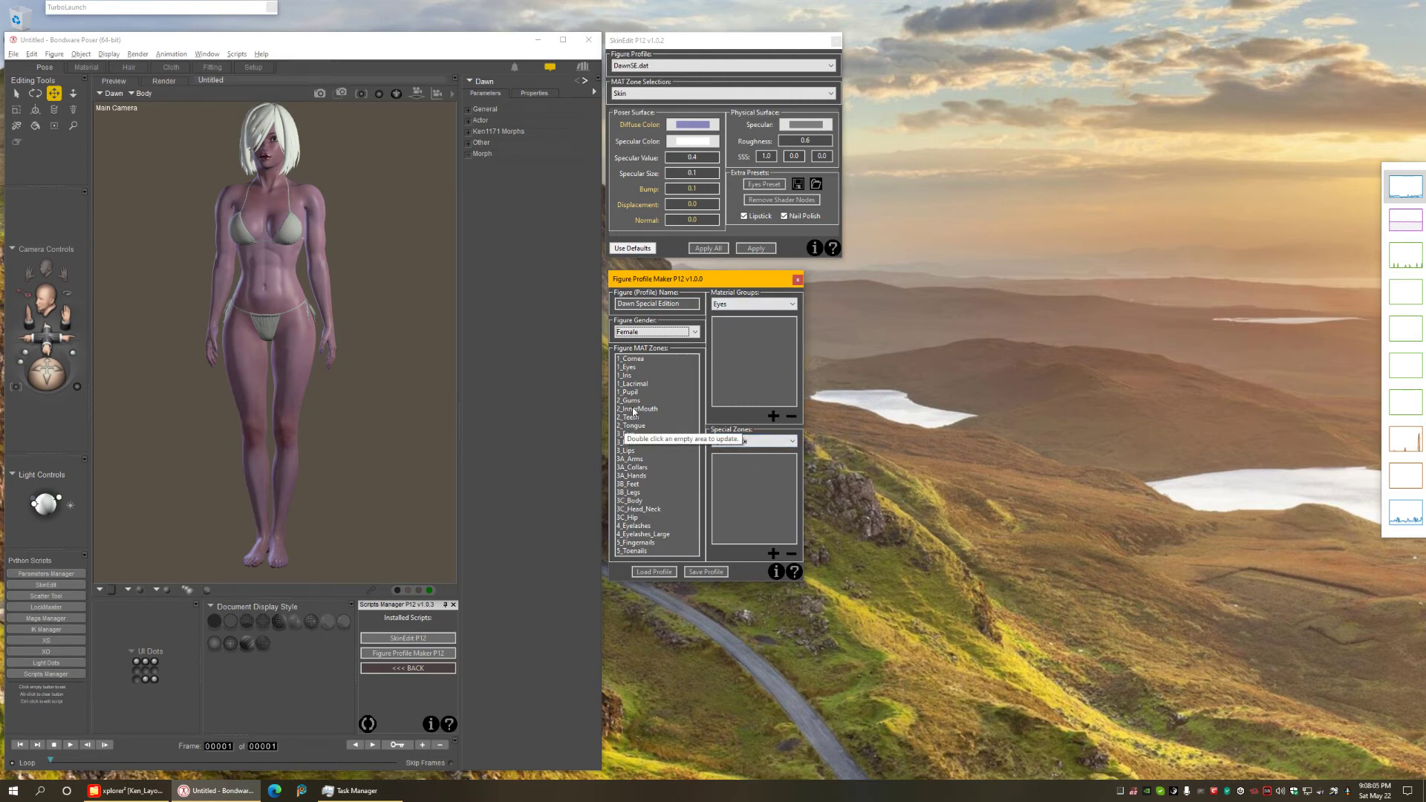
Compare the Profile Maker's material groups with the material zones offered in SkinEdit, leaving both selections as they are
{"action": "left_click", "coordinate": [752, 305]}
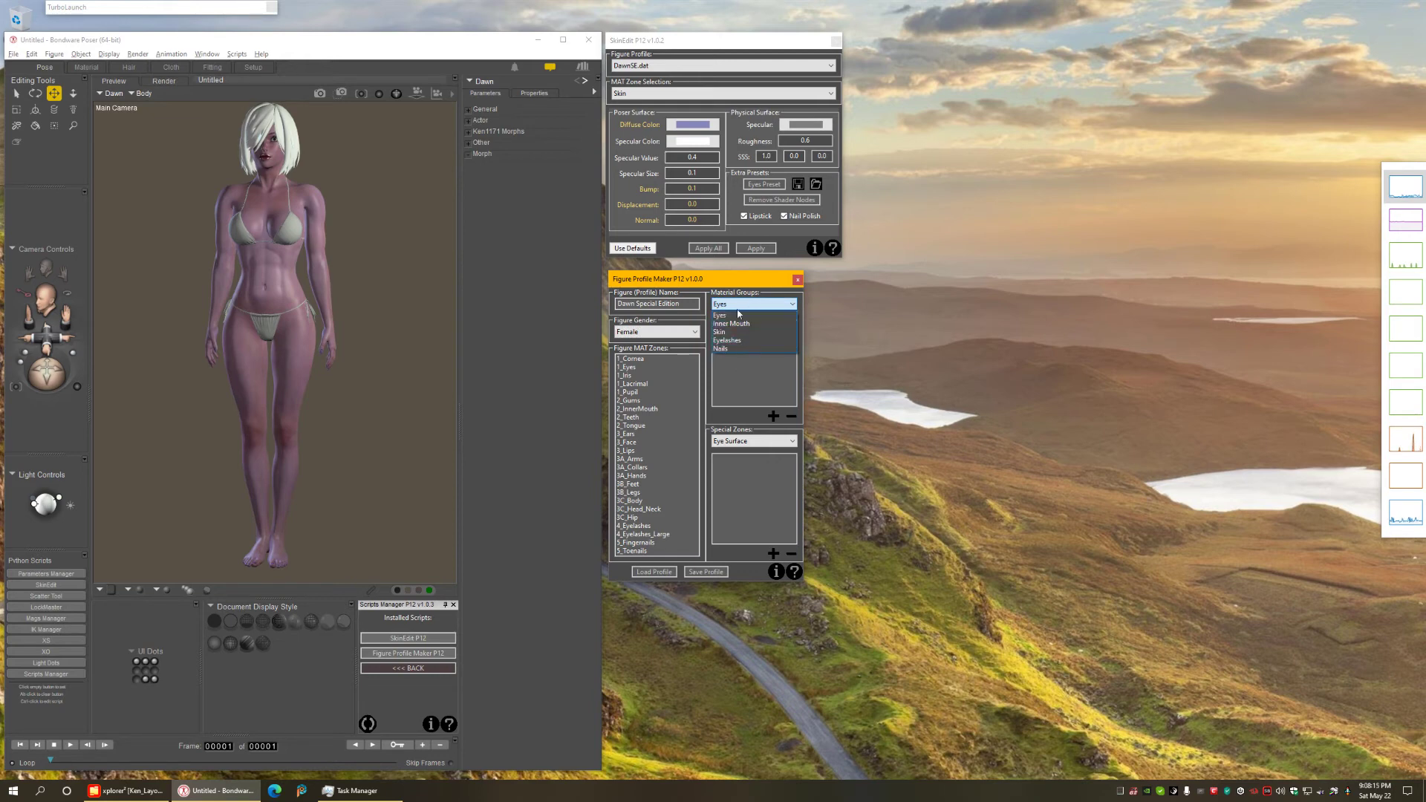
{"action": "left_click", "coordinate": [681, 93]}
{"action": "left_click", "coordinate": [684, 95]}
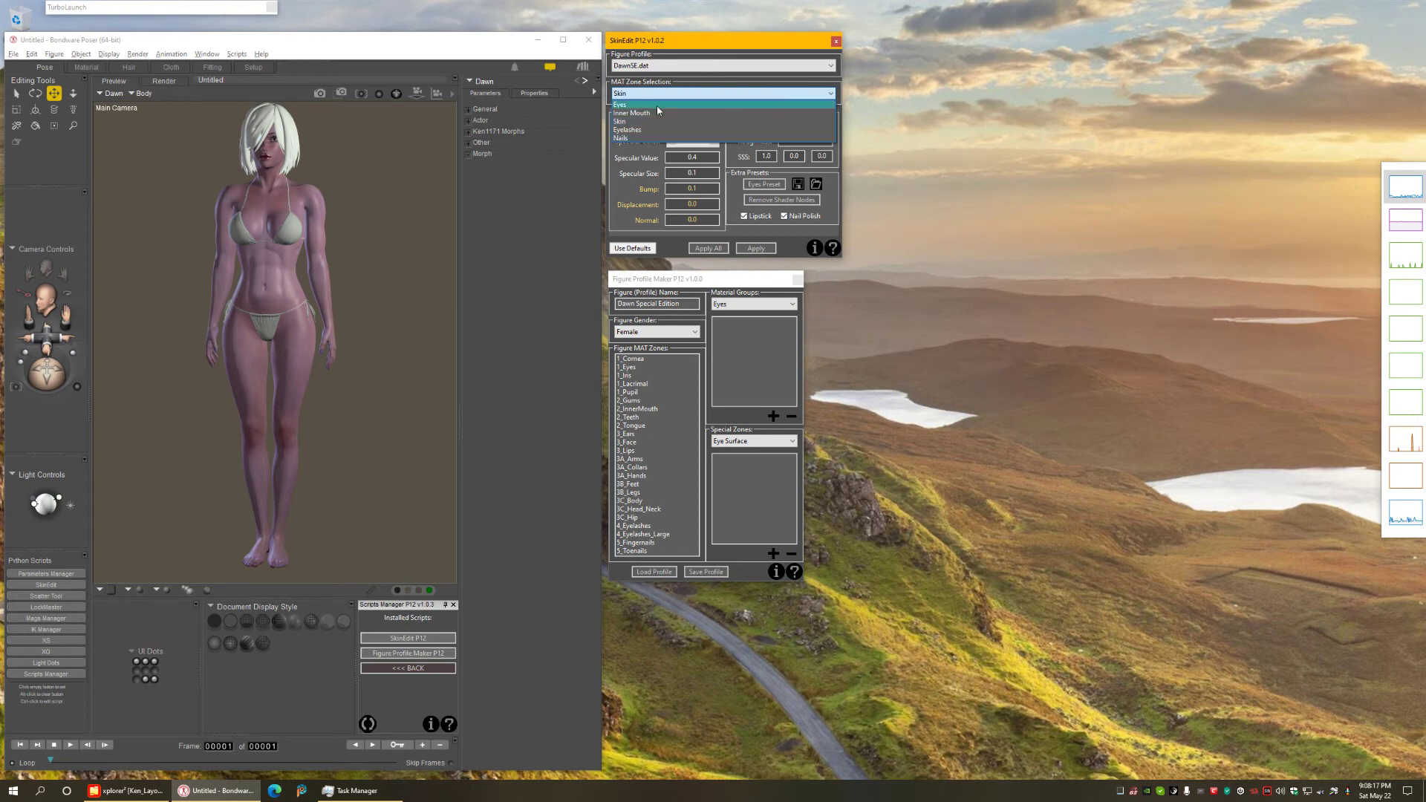
{"action": "left_click", "coordinate": [742, 305]}
{"action": "left_click", "coordinate": [742, 304]}
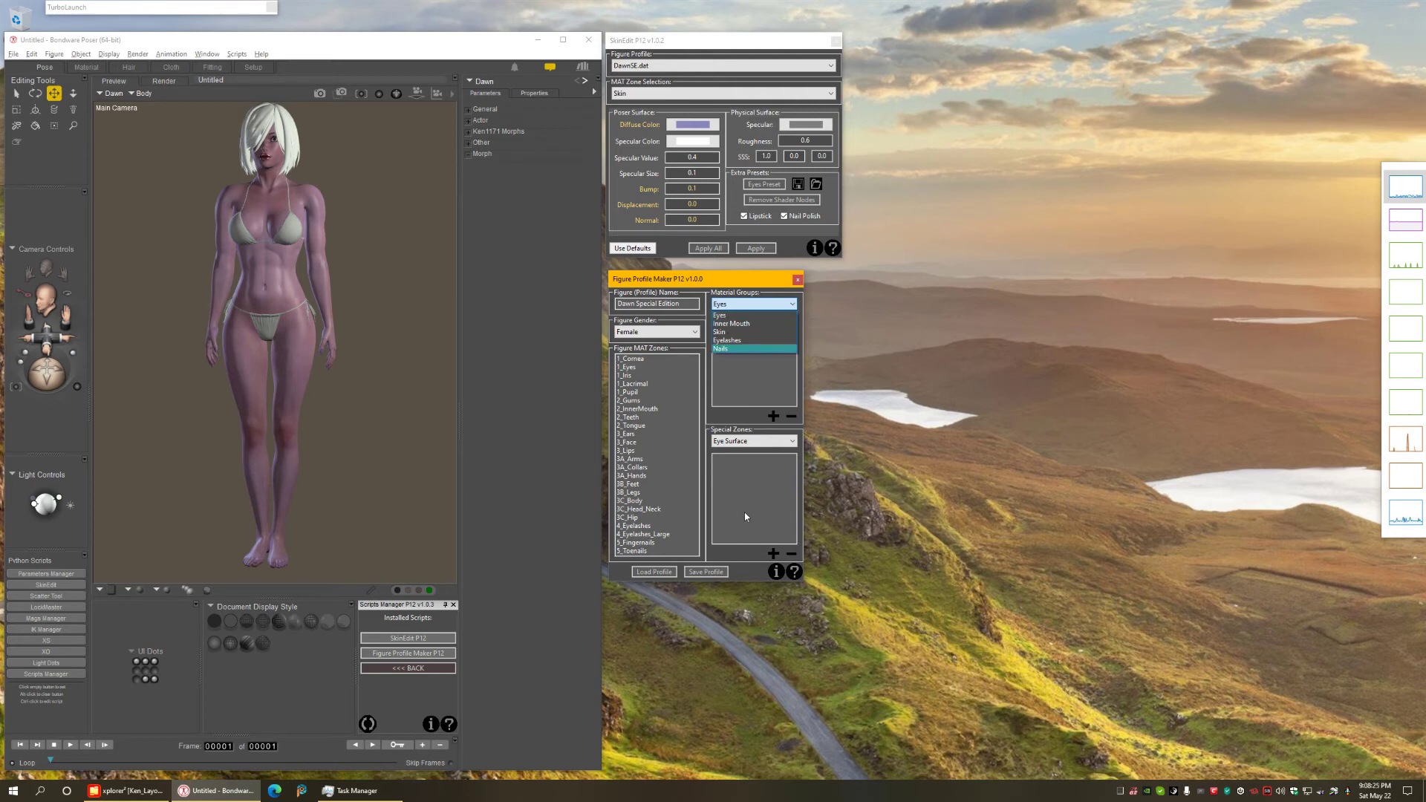
Assign the 1_Cornea, 1_Eyes, 1_Iris, 1_Lacrimal and 1_Pupil zones to the Eyes material group
{"action": "left_click", "coordinate": [740, 315]}
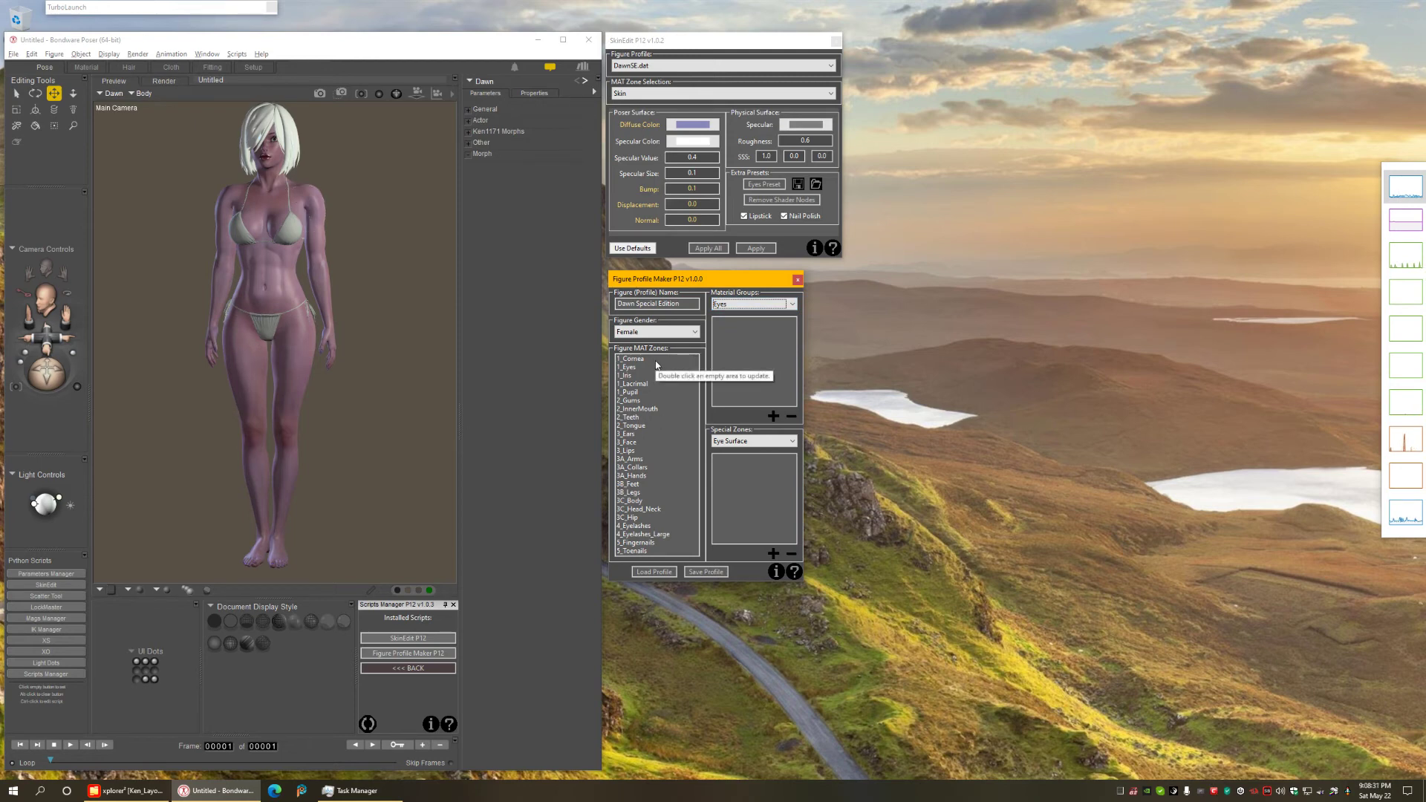
{"action": "left_click_drag", "start_coordinate": [640, 359], "coordinate": [629, 392]}
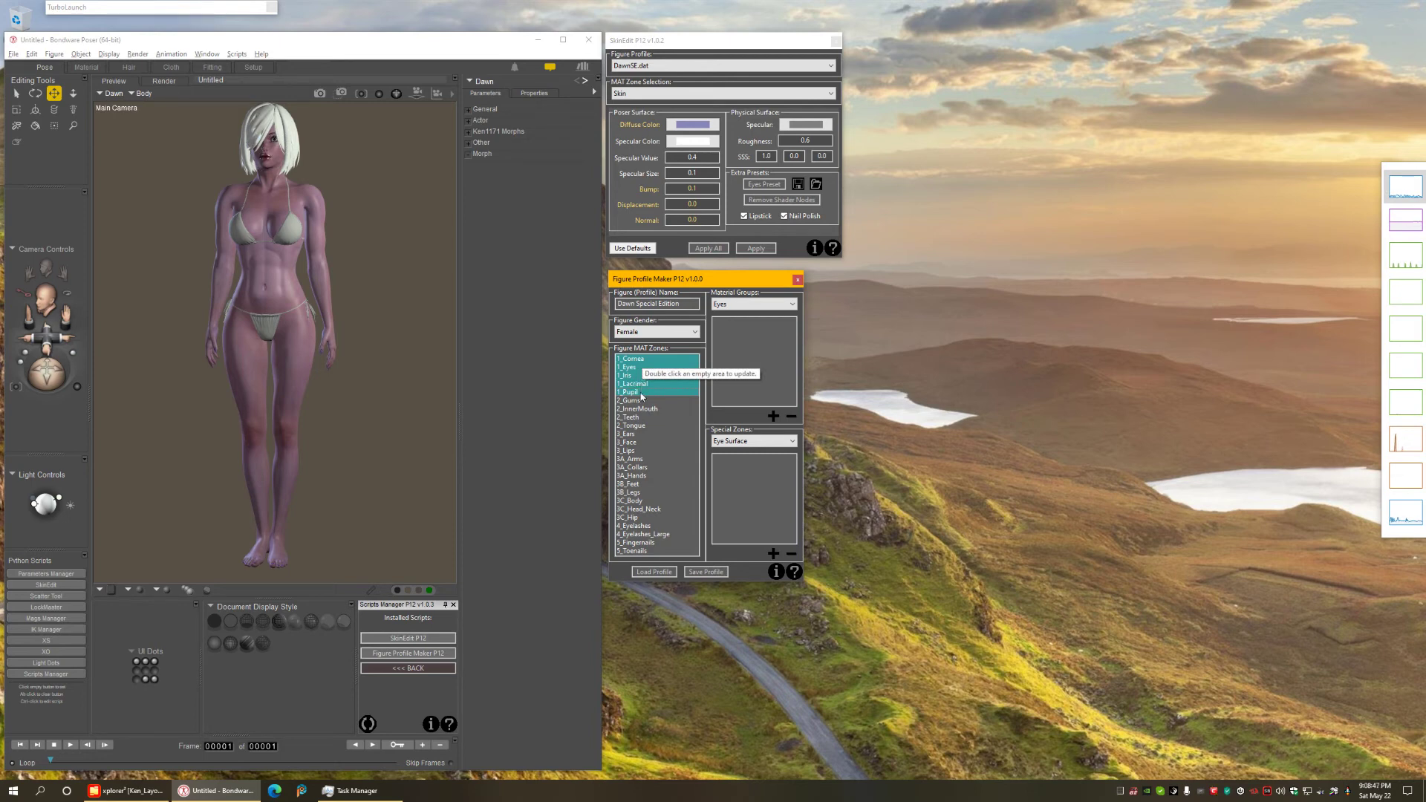
{"action": "left_click", "coordinate": [773, 416]}
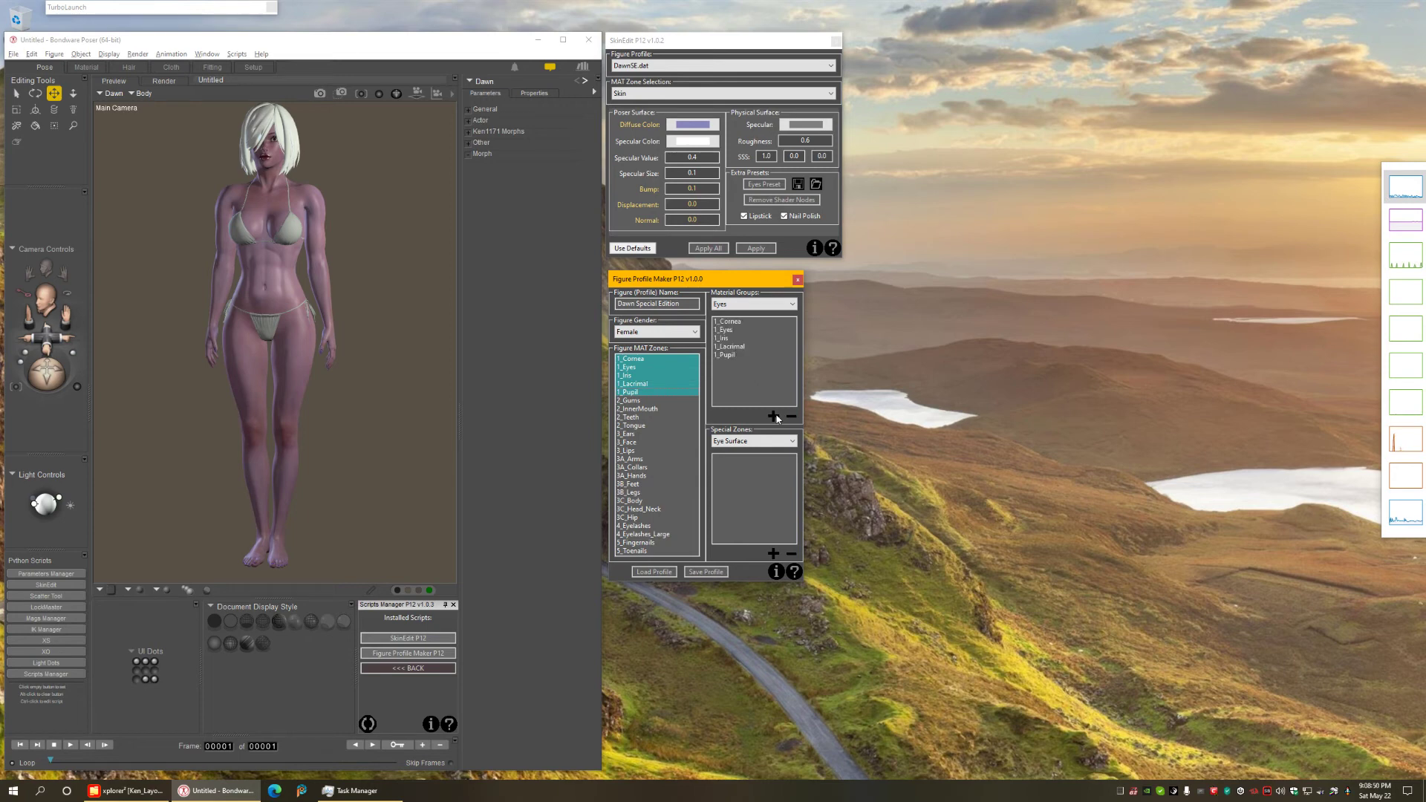
Assign the 2_Gums, 2_InnerMouth, 2_Teeth and 2_Tongue zones to the Inner Mouth material group
{"action": "left_click", "coordinate": [751, 305]}
{"action": "left_click", "coordinate": [742, 324]}
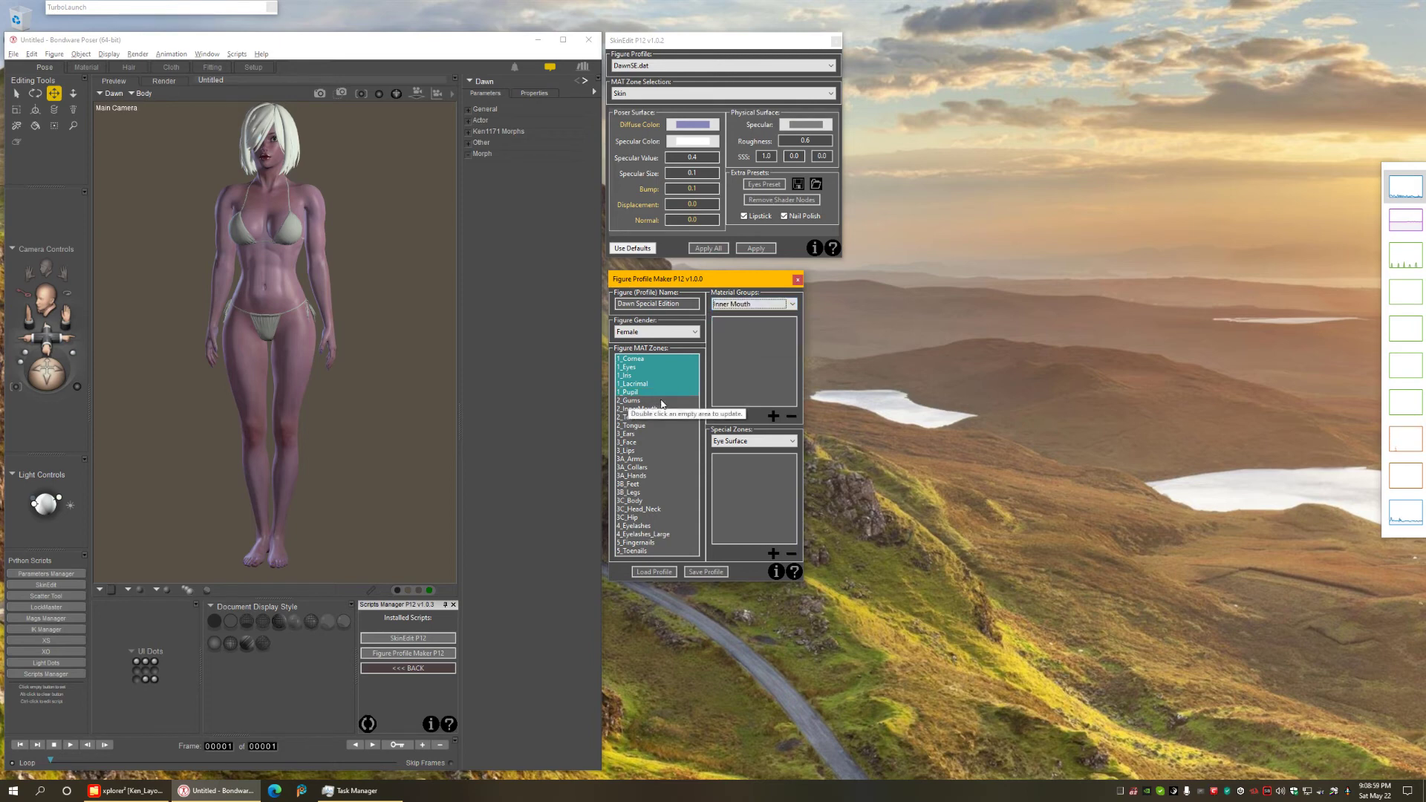
{"action": "left_click_drag", "start_coordinate": [661, 404], "coordinate": [635, 429]}
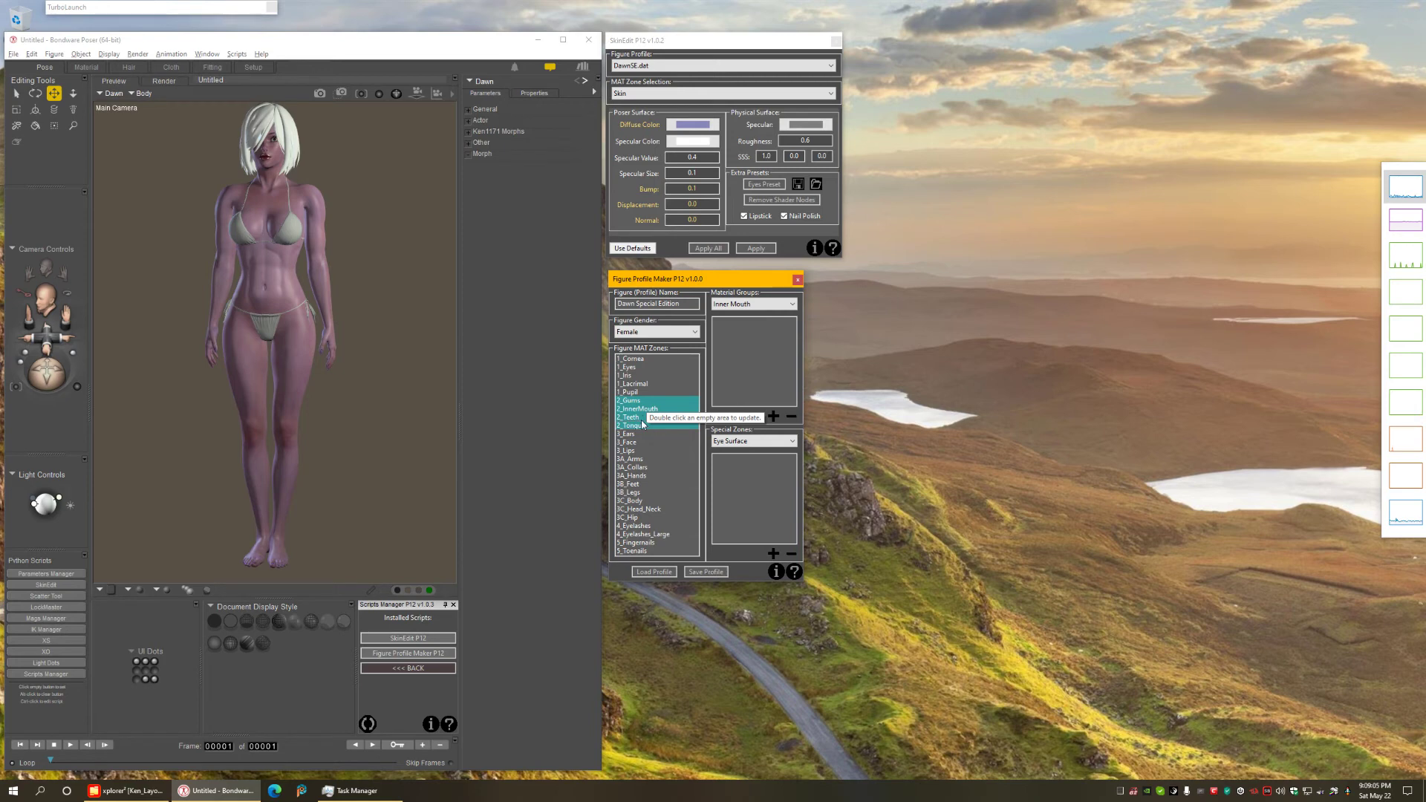
{"action": "left_click", "coordinate": [773, 416]}
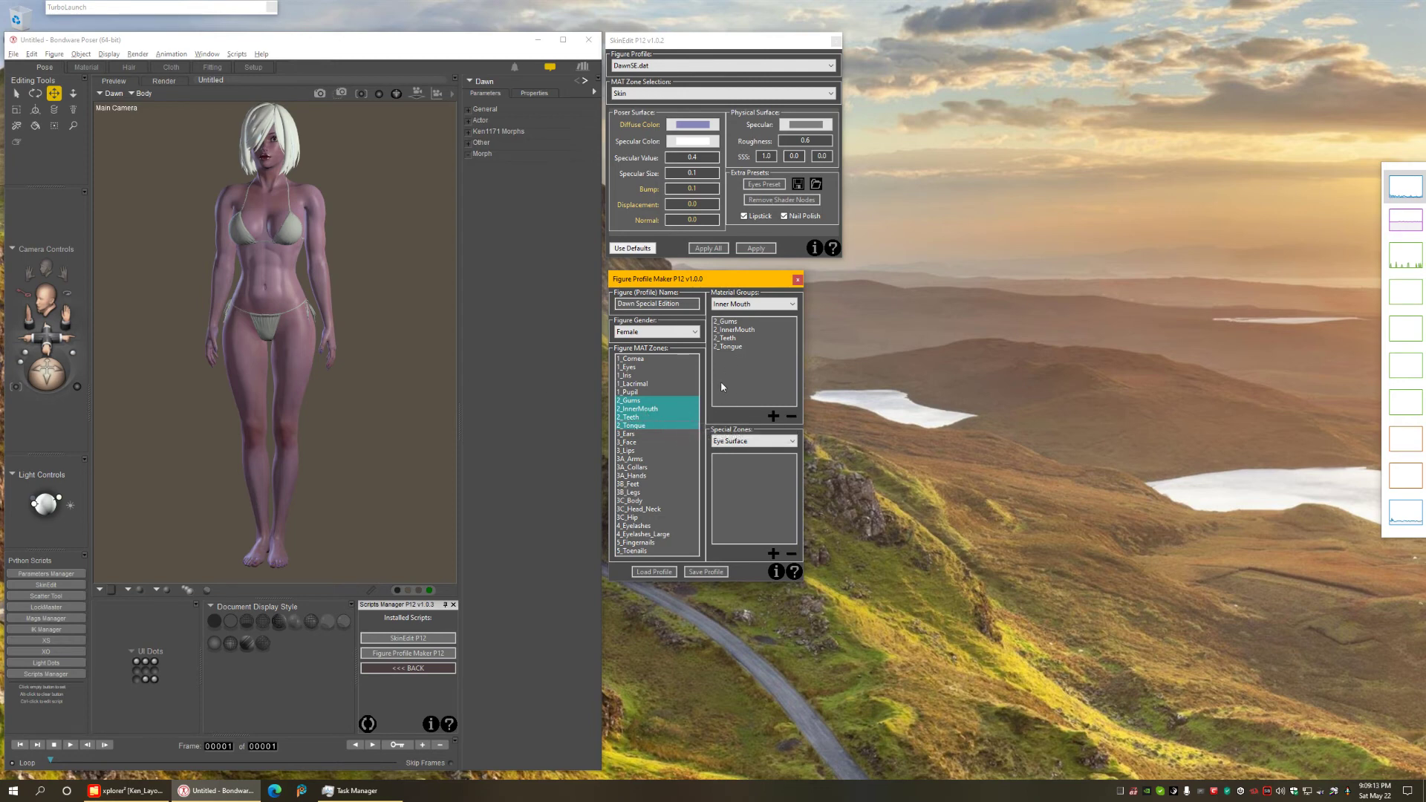
Assign the zones from 3_Ears through 3C_Hip, plus 5_Fingernails and 5_Toenails, to the Skin material group
{"action": "left_click", "coordinate": [765, 306]}
{"action": "left_click", "coordinate": [735, 338]}
{"action": "left_click", "coordinate": [640, 433]}
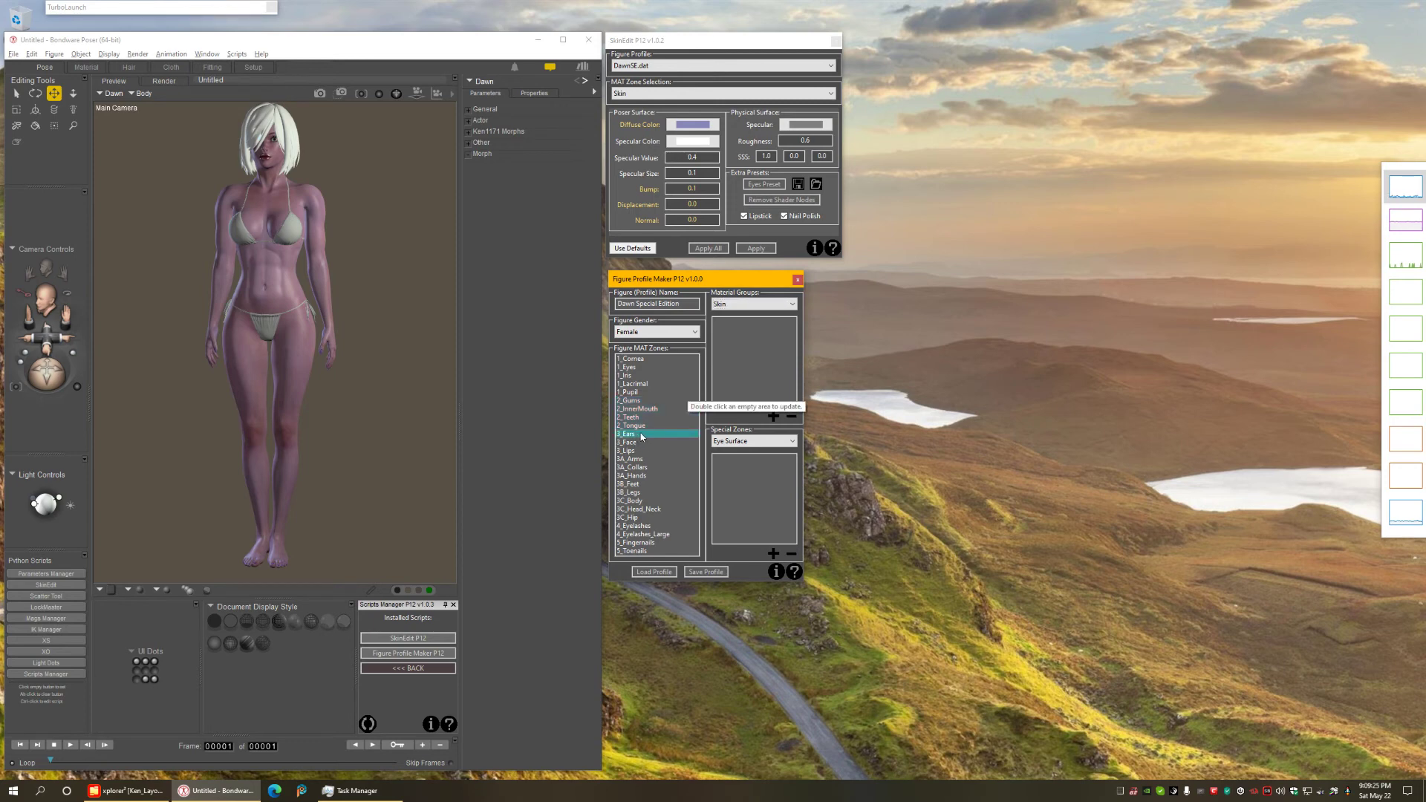
{"action": "left_click_drag", "start_coordinate": [641, 437], "coordinate": [628, 521]}
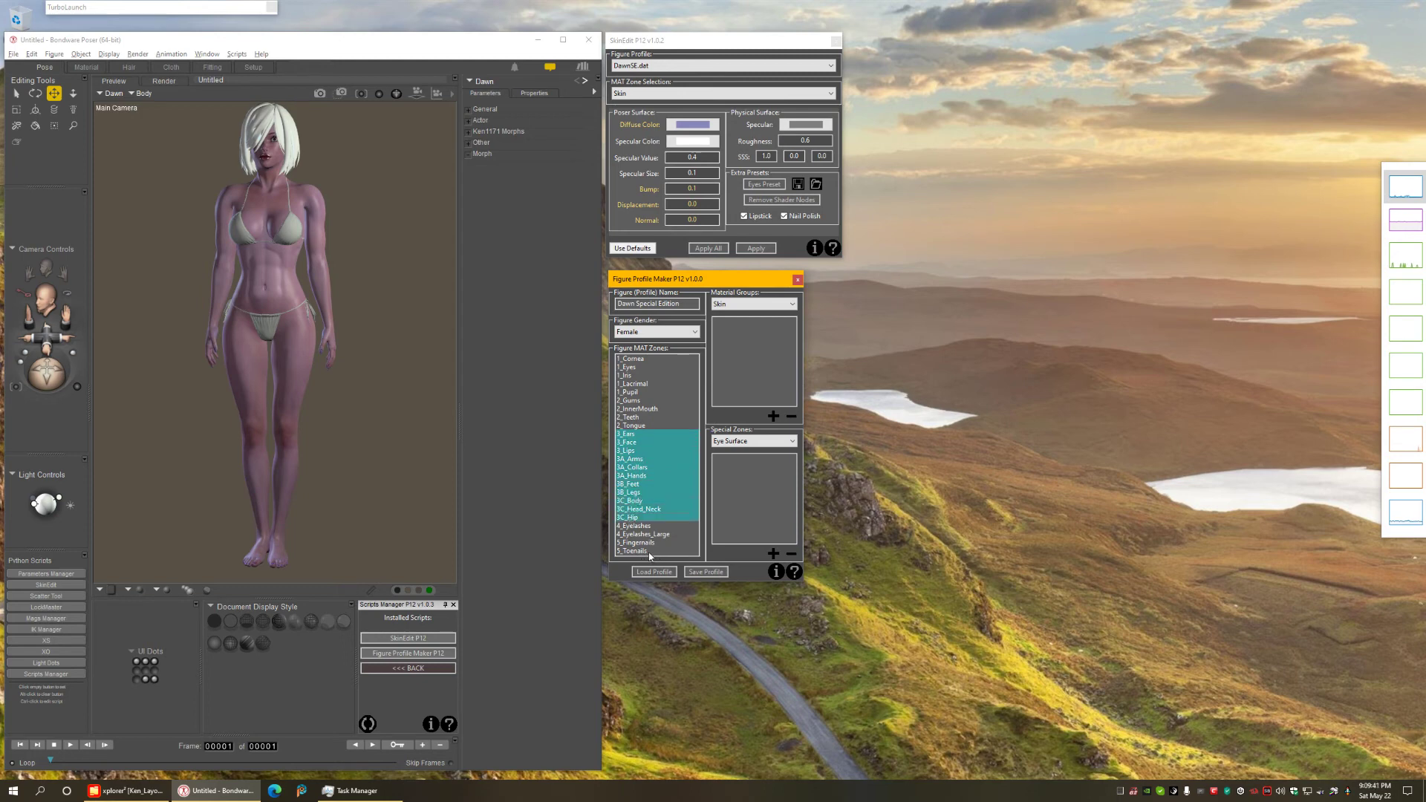
{"action": "left_click_drag", "start_coordinate": [653, 551], "coordinate": [635, 434]}
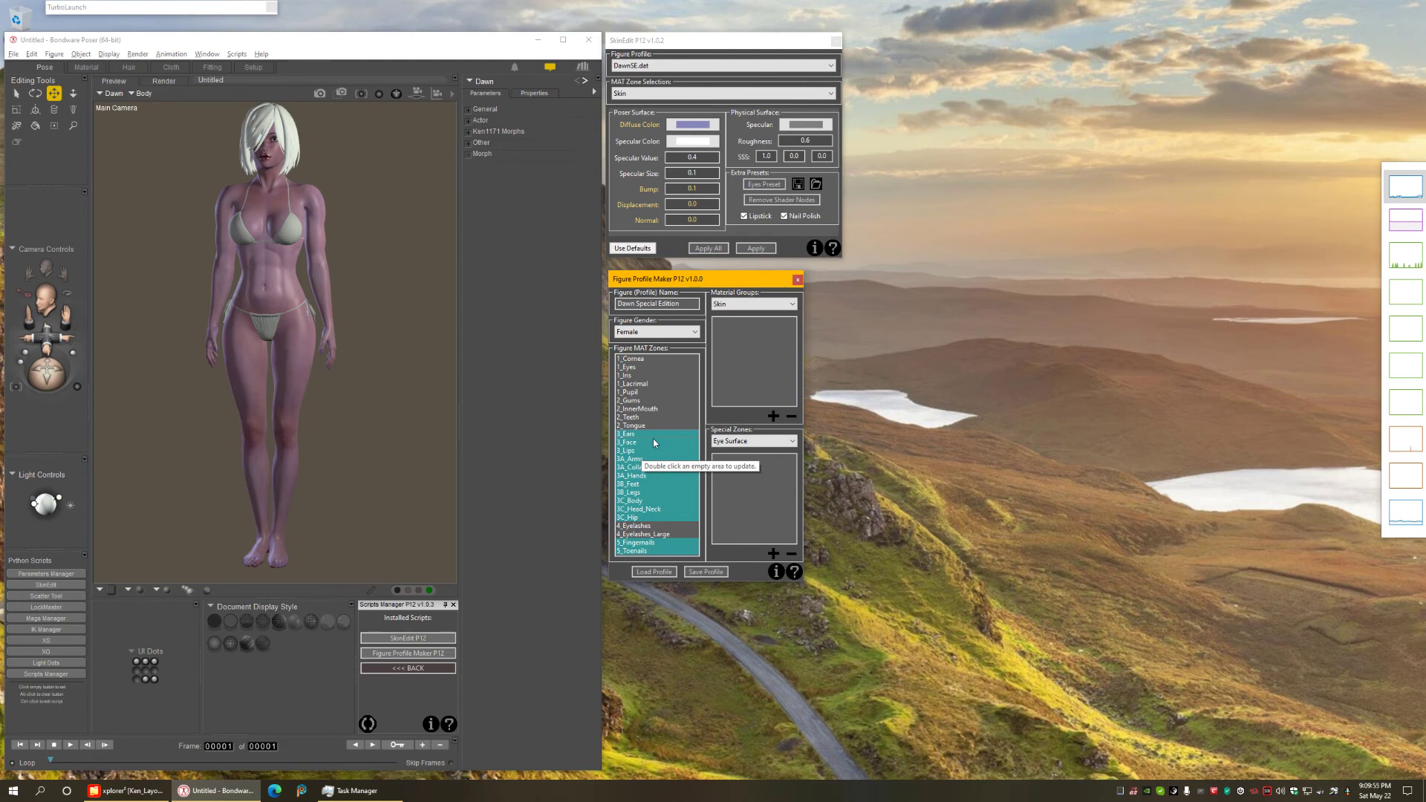
{"action": "left_click", "coordinate": [773, 416]}
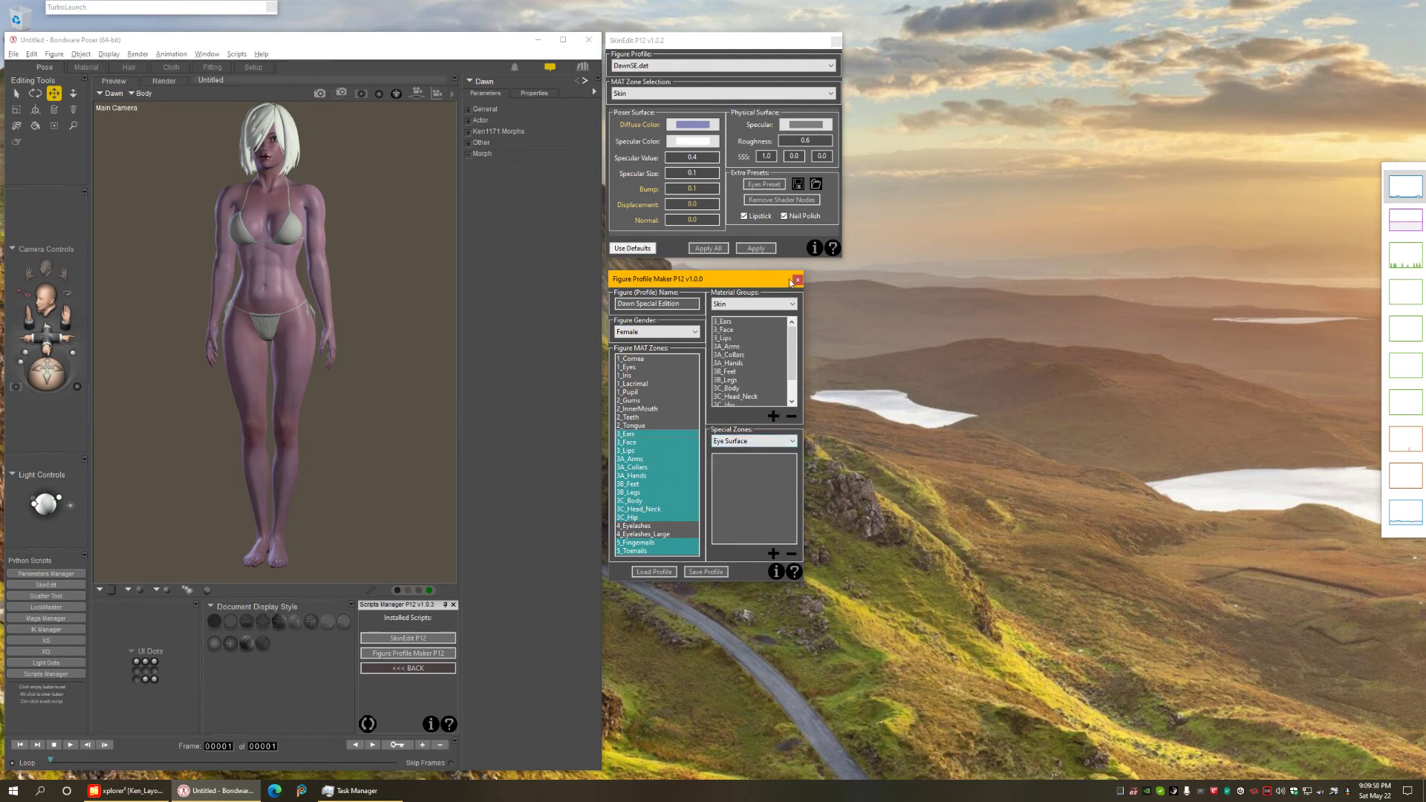
Assign 4_Eyelashes and 4_Eyelashes_Large to the Eyelashes material group, and 5_Fingernails and 5_Toenails to the Nails group
{"action": "left_click", "coordinate": [744, 306]}
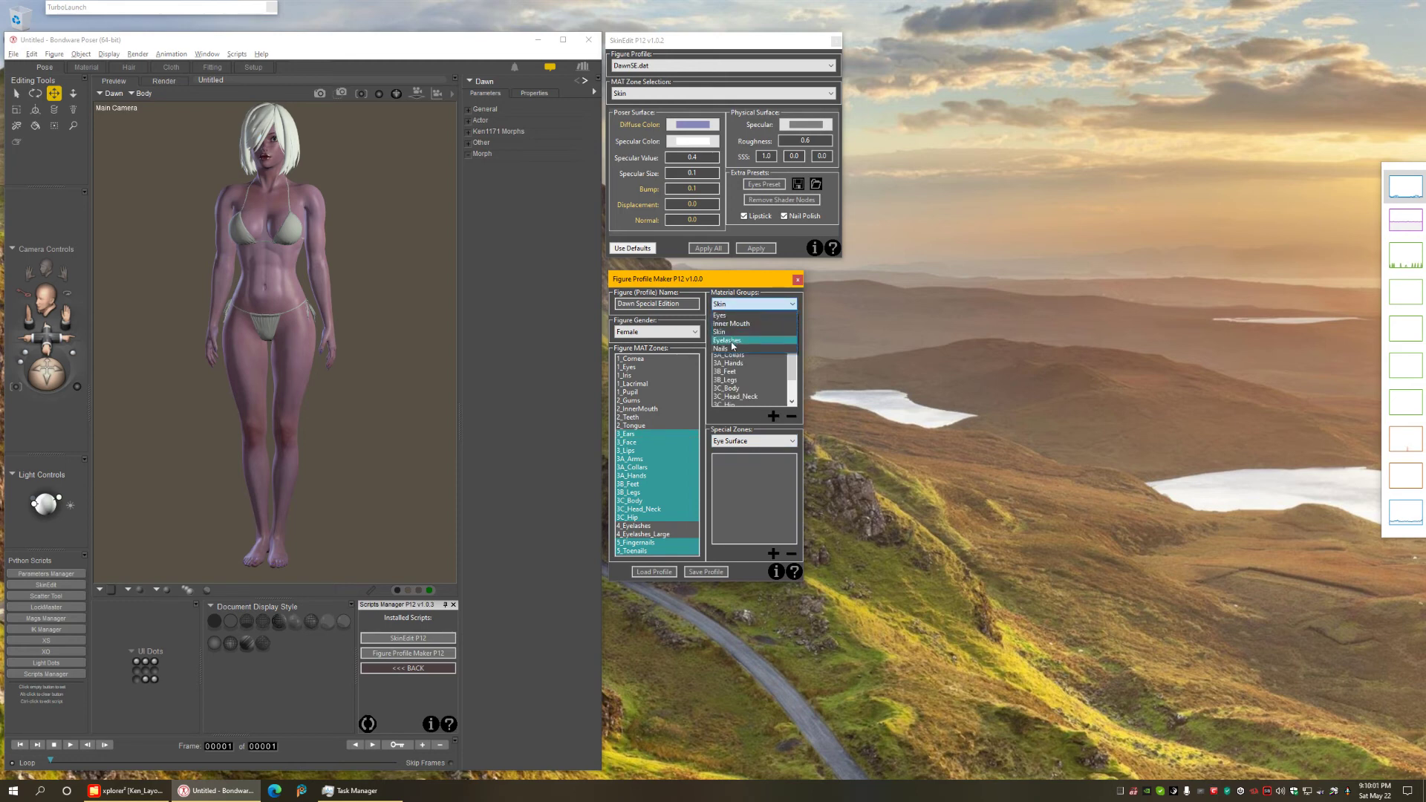
{"action": "left_click", "coordinate": [732, 339]}
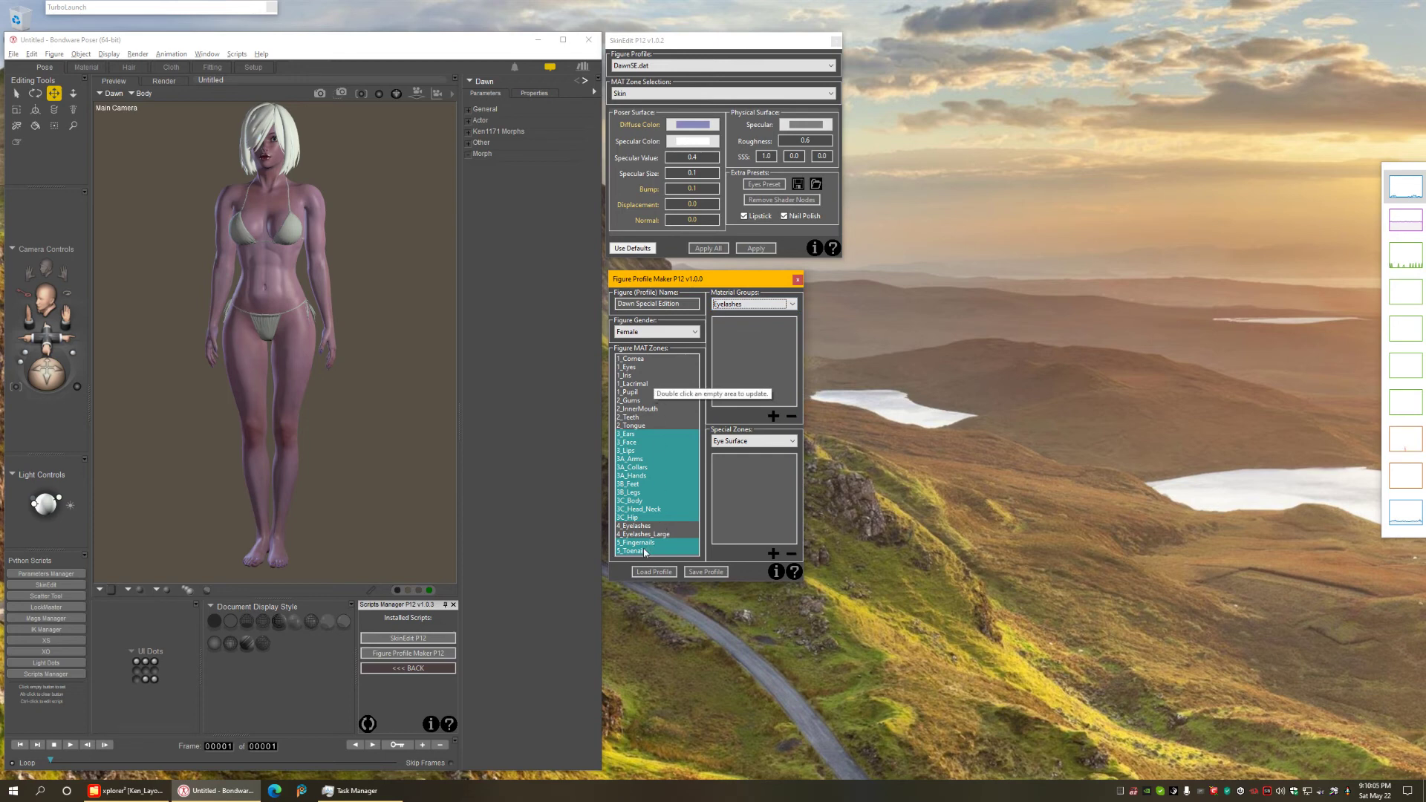
{"action": "left_click_drag", "start_coordinate": [657, 527], "coordinate": [645, 537]}
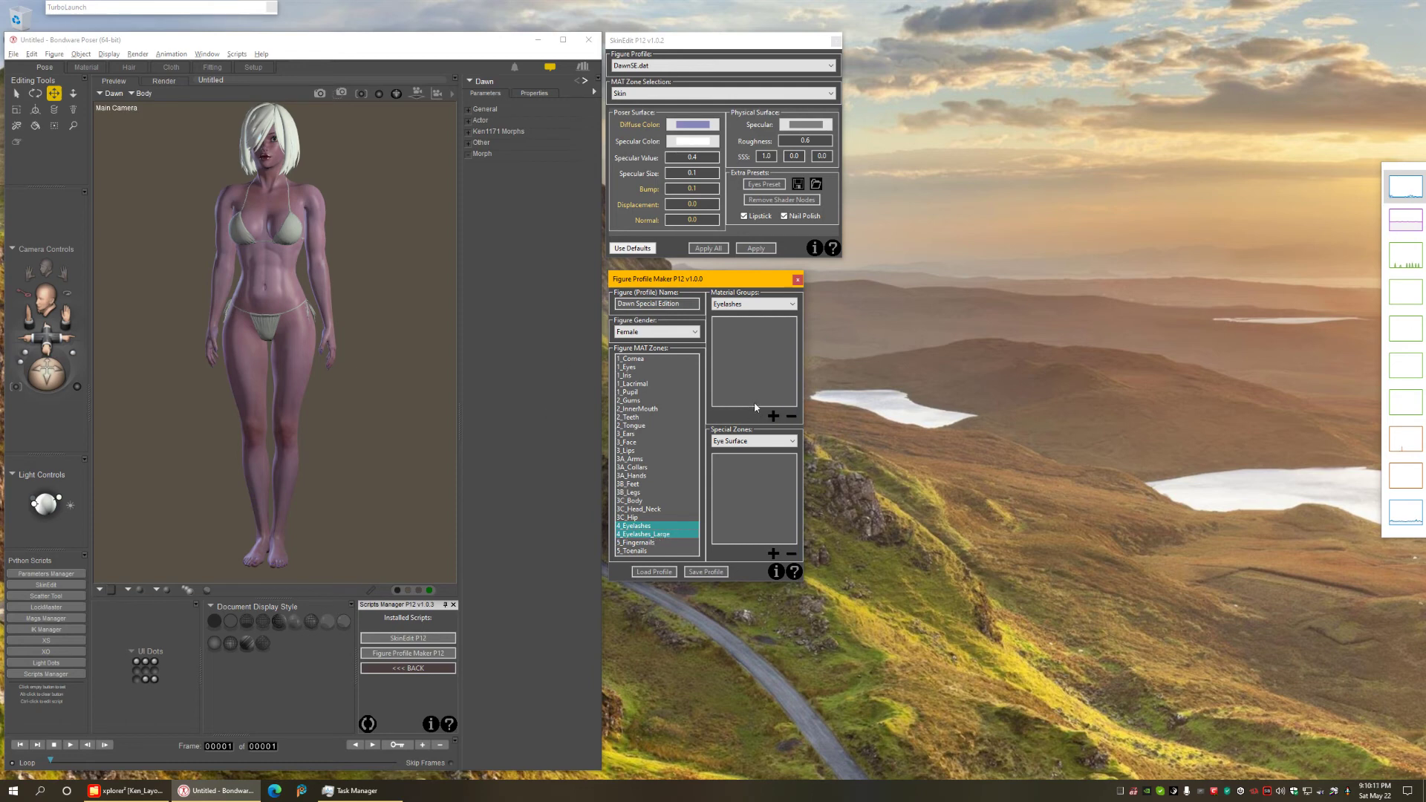
{"action": "left_click", "coordinate": [740, 305]}
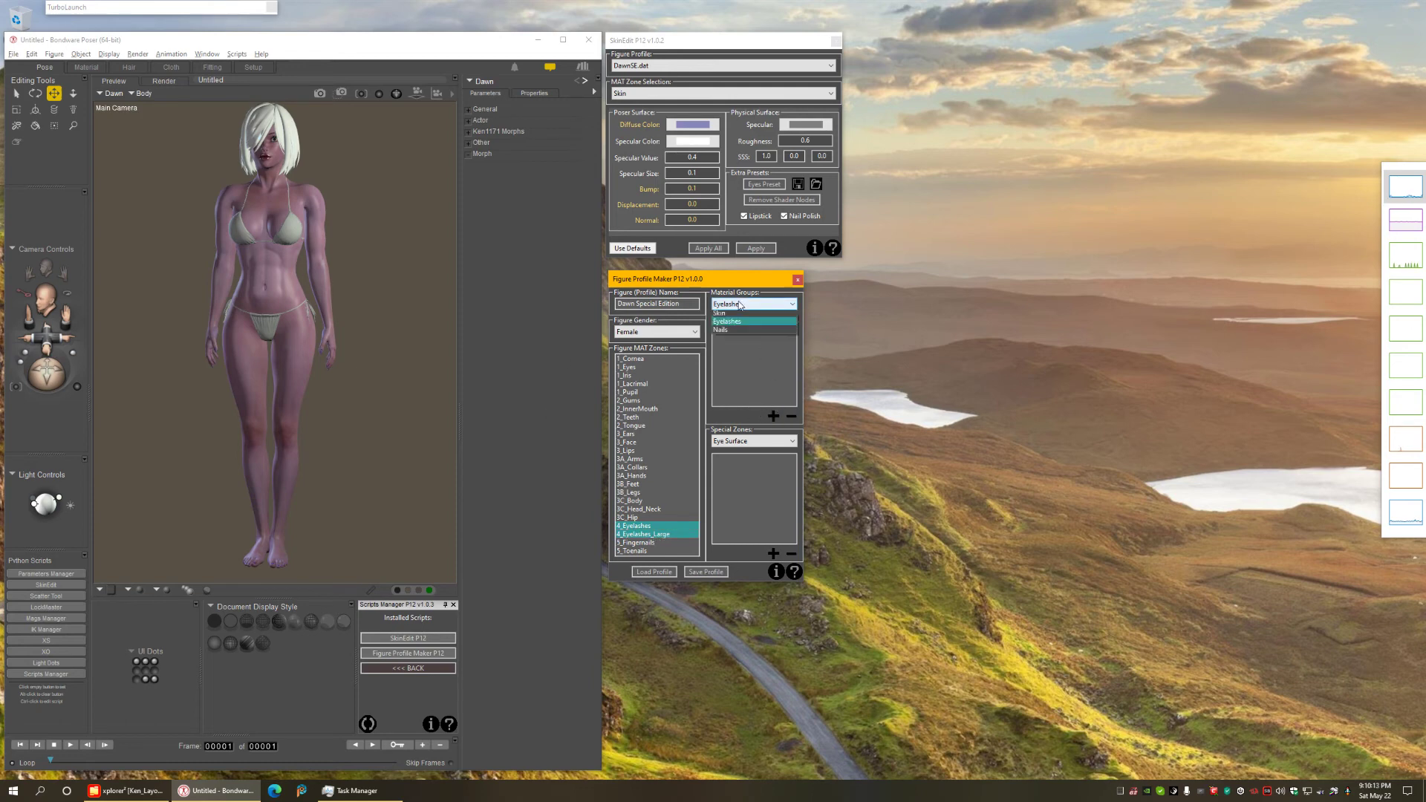
{"action": "left_click", "coordinate": [725, 350]}
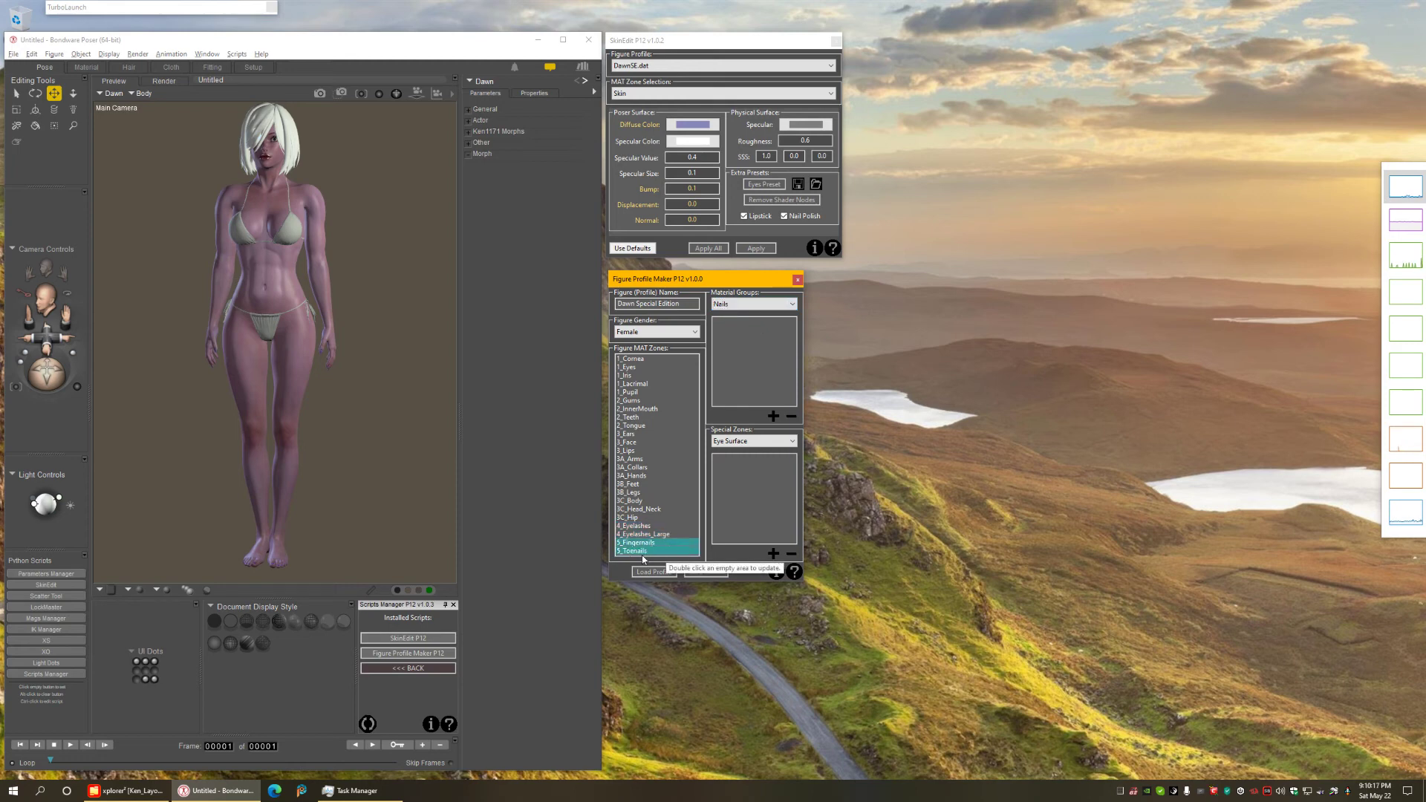
{"action": "left_click", "coordinate": [774, 415]}
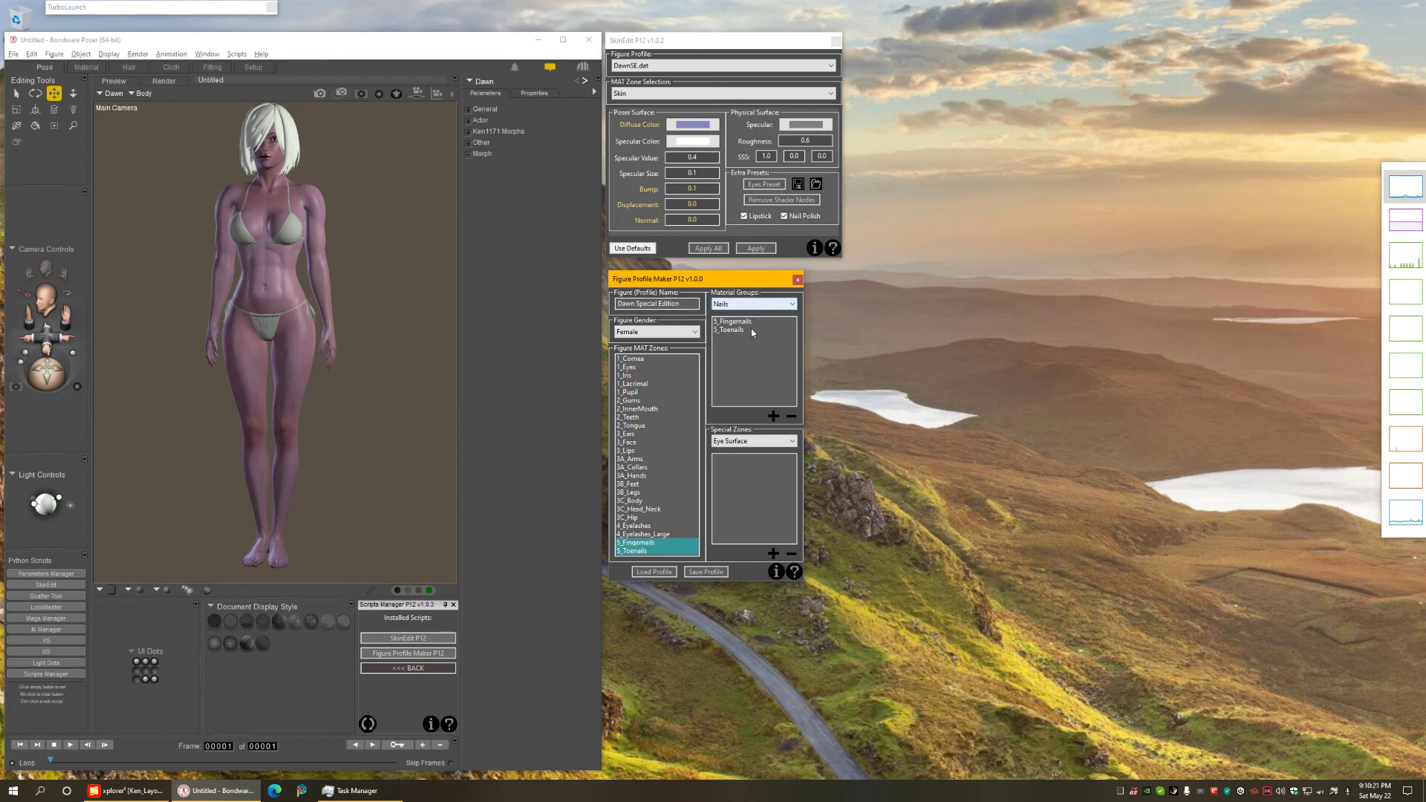
Assign 1_Cornea to the Eye Surface special zone and 1_Lacrimal to the Lacrimal special zone
{"action": "left_click", "coordinate": [756, 442]}
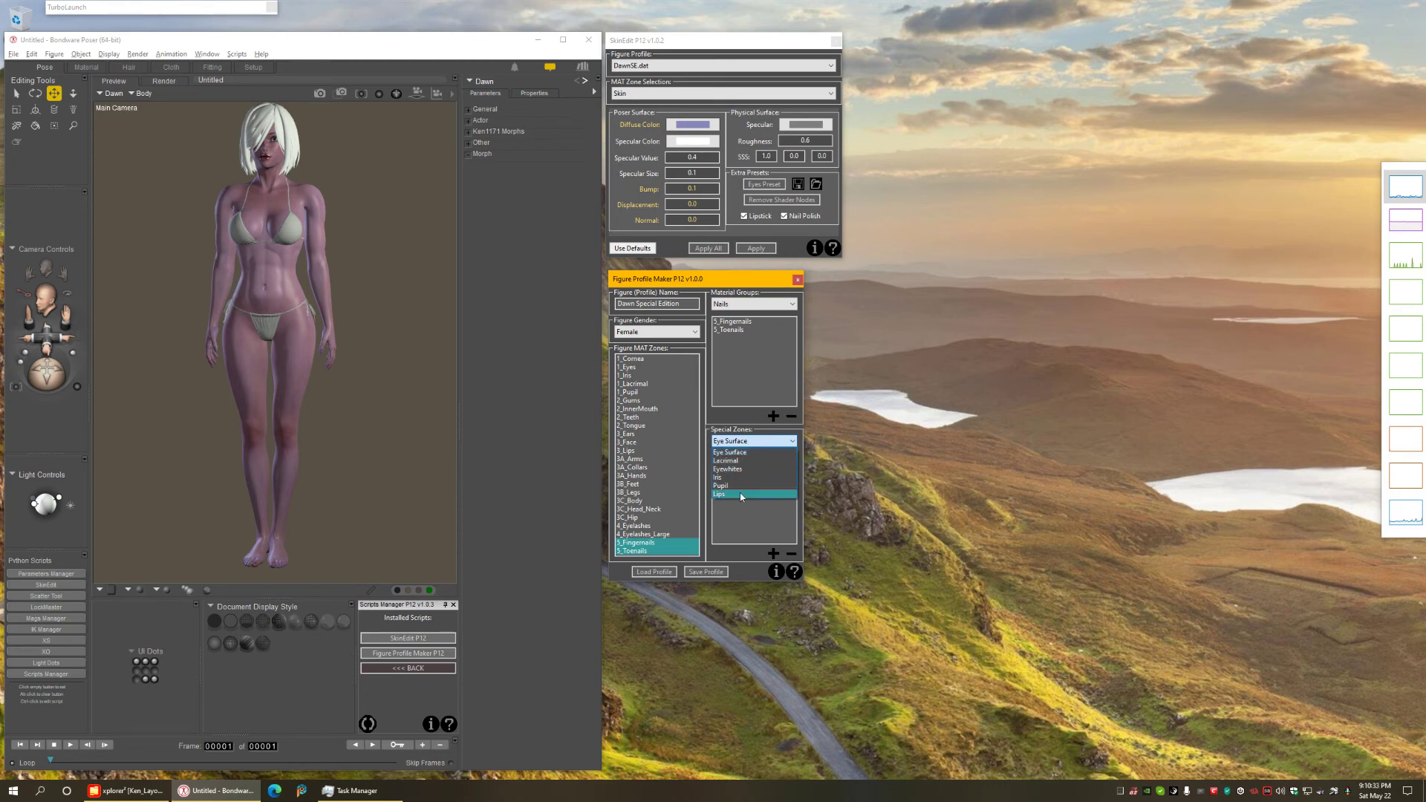
{"action": "left_click", "coordinate": [749, 453]}
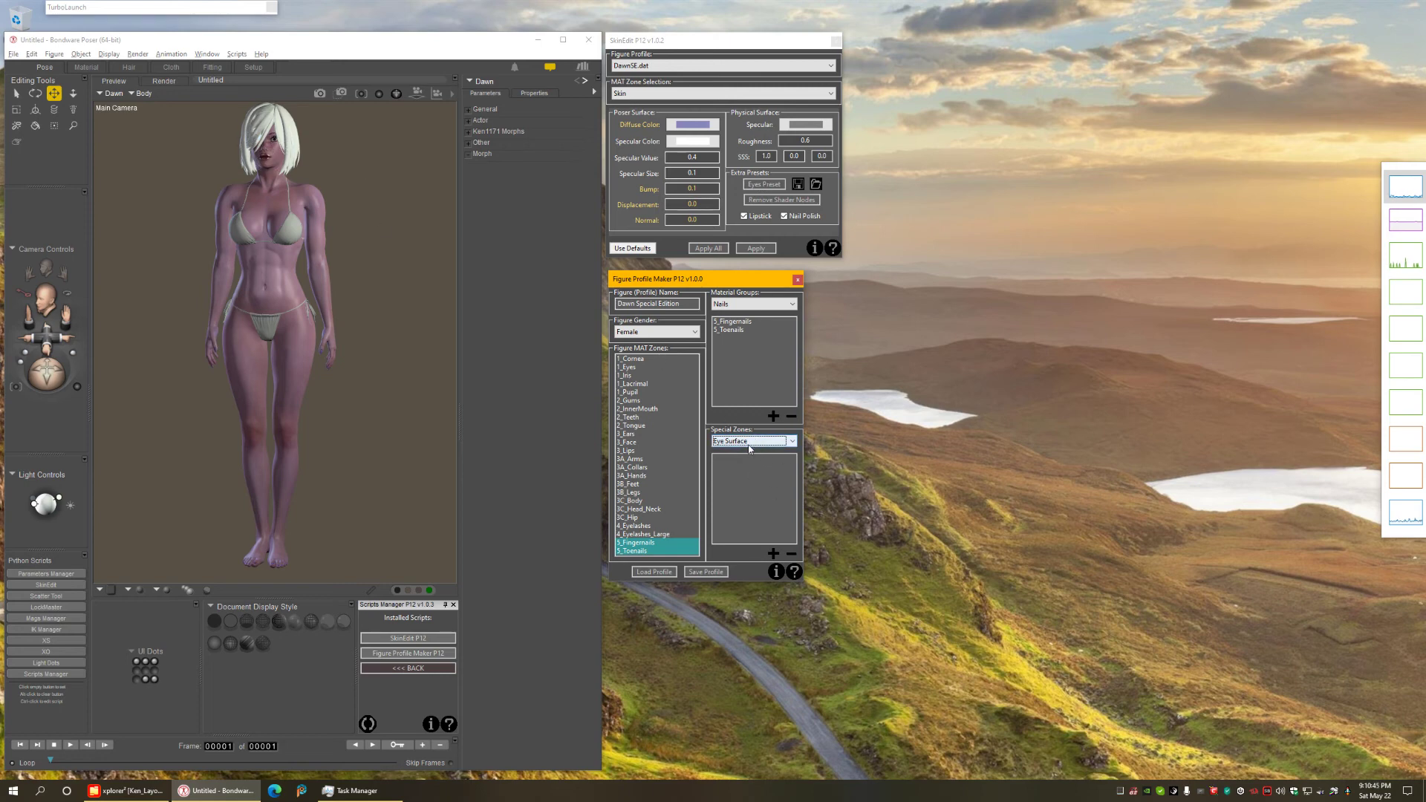
{"action": "left_click", "coordinate": [641, 359]}
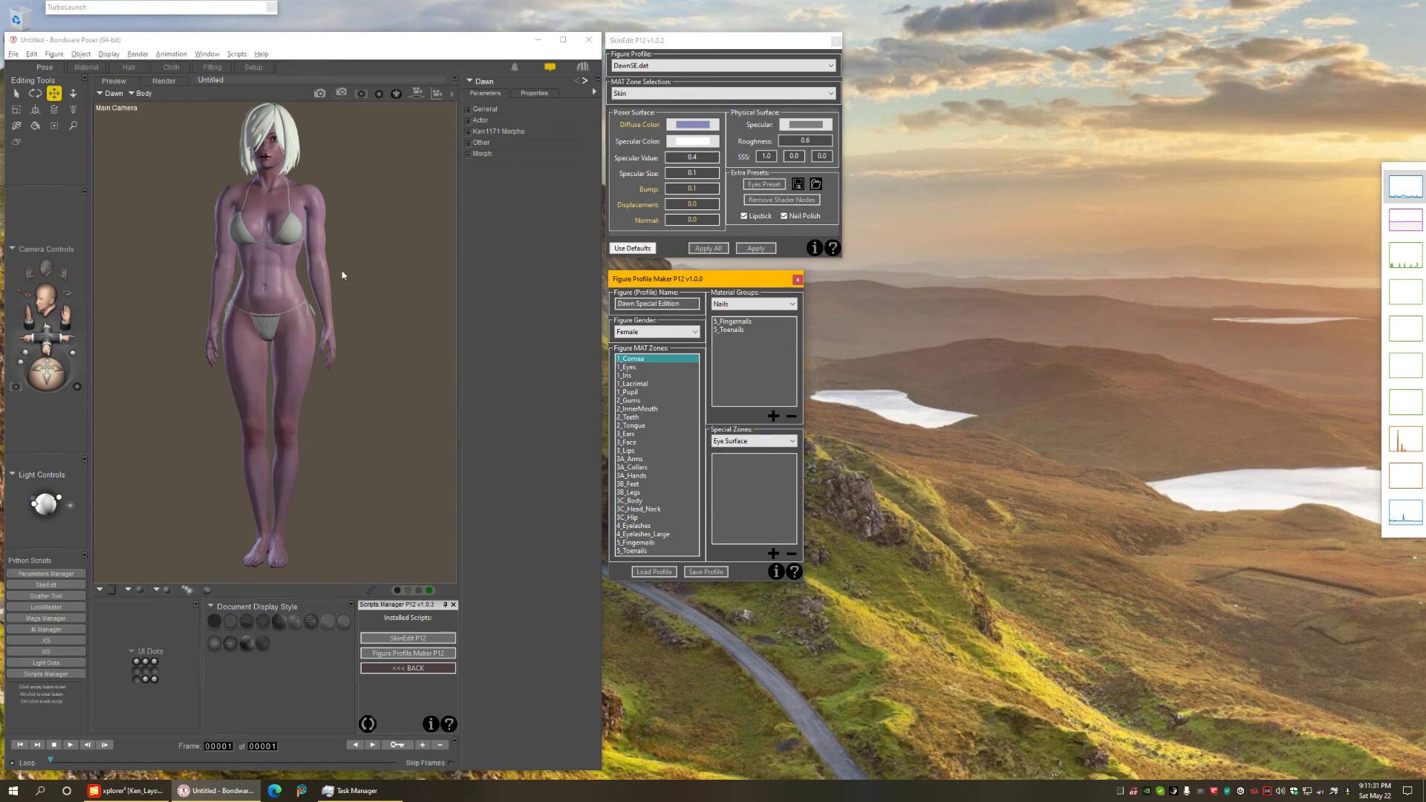
{"action": "left_click", "coordinate": [751, 442]}
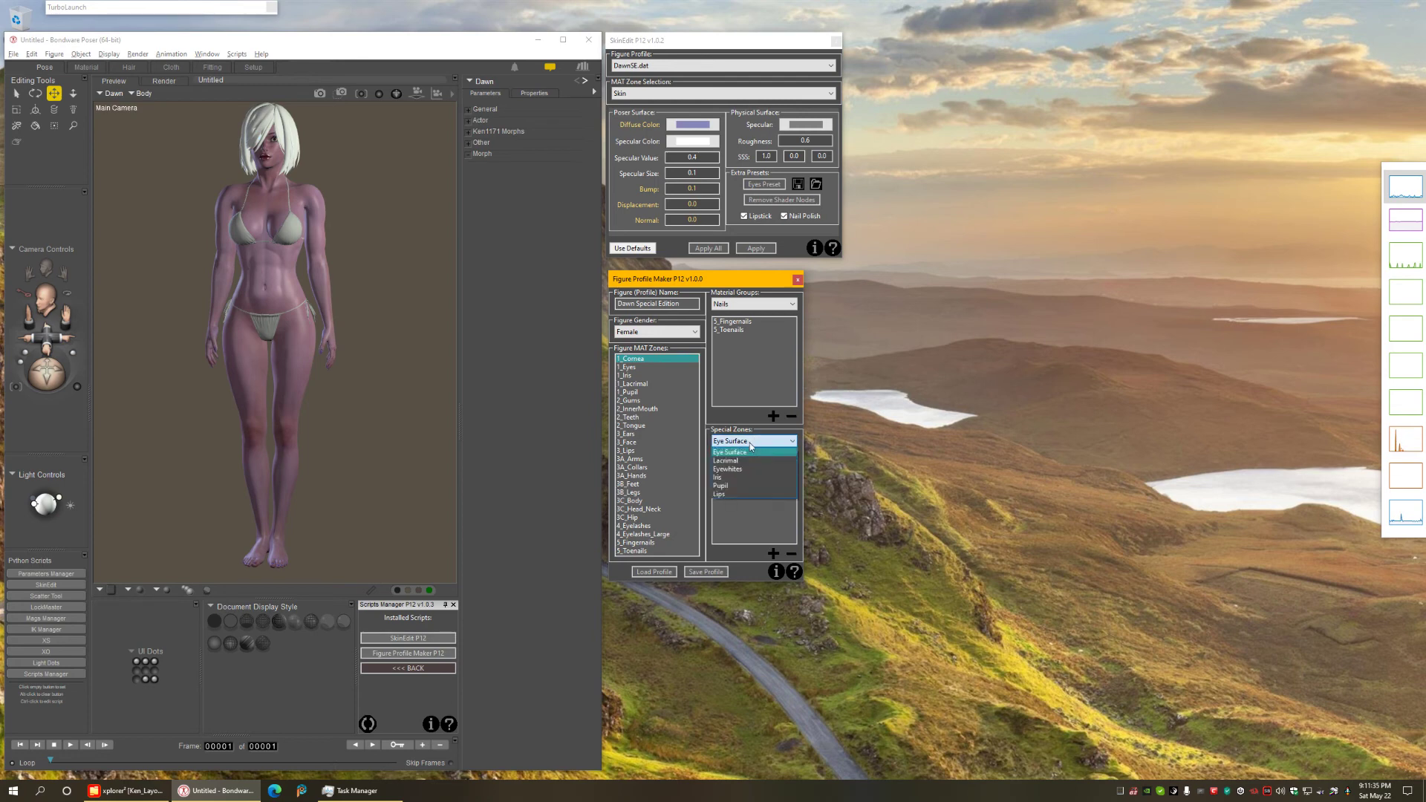
{"action": "left_click", "coordinate": [742, 461]}
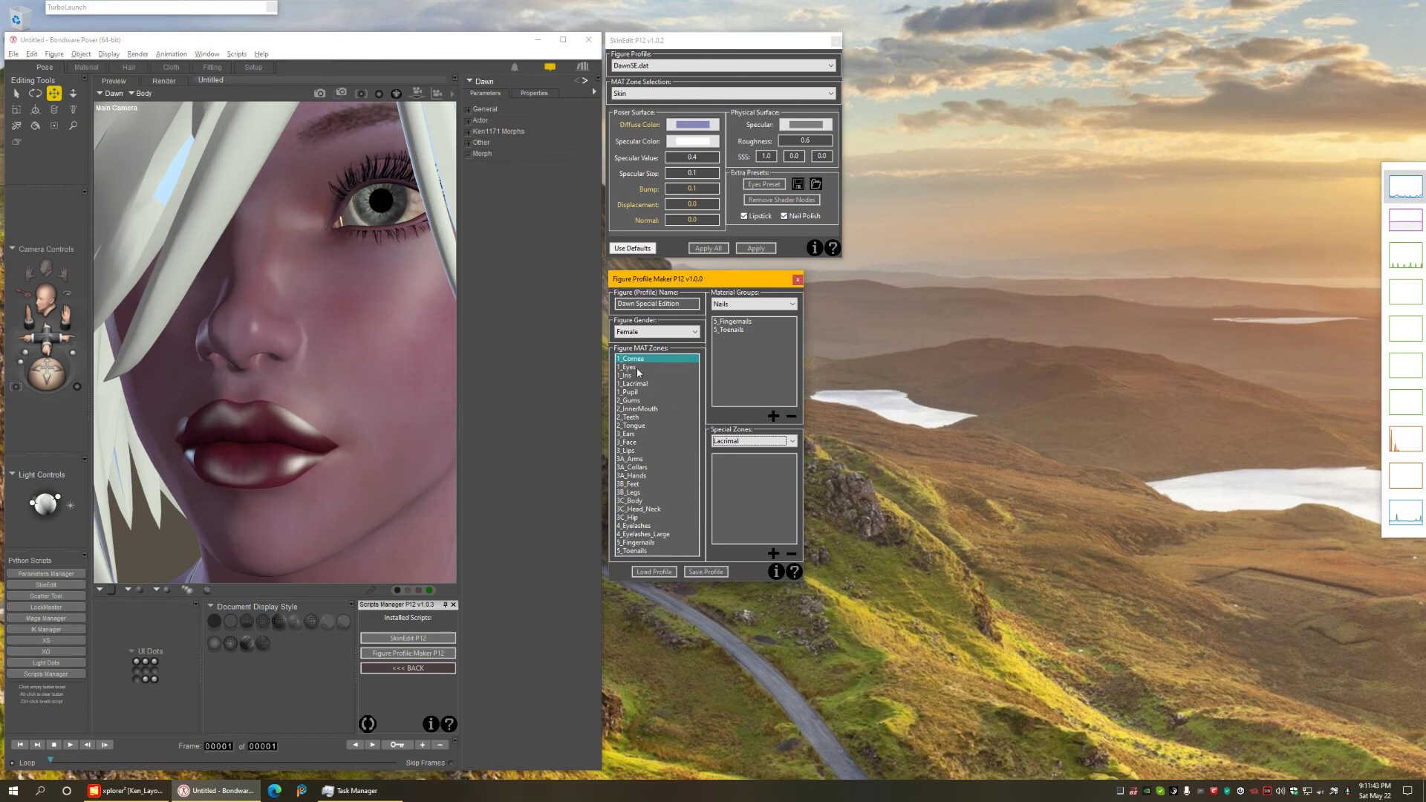
{"action": "left_click", "coordinate": [646, 384]}
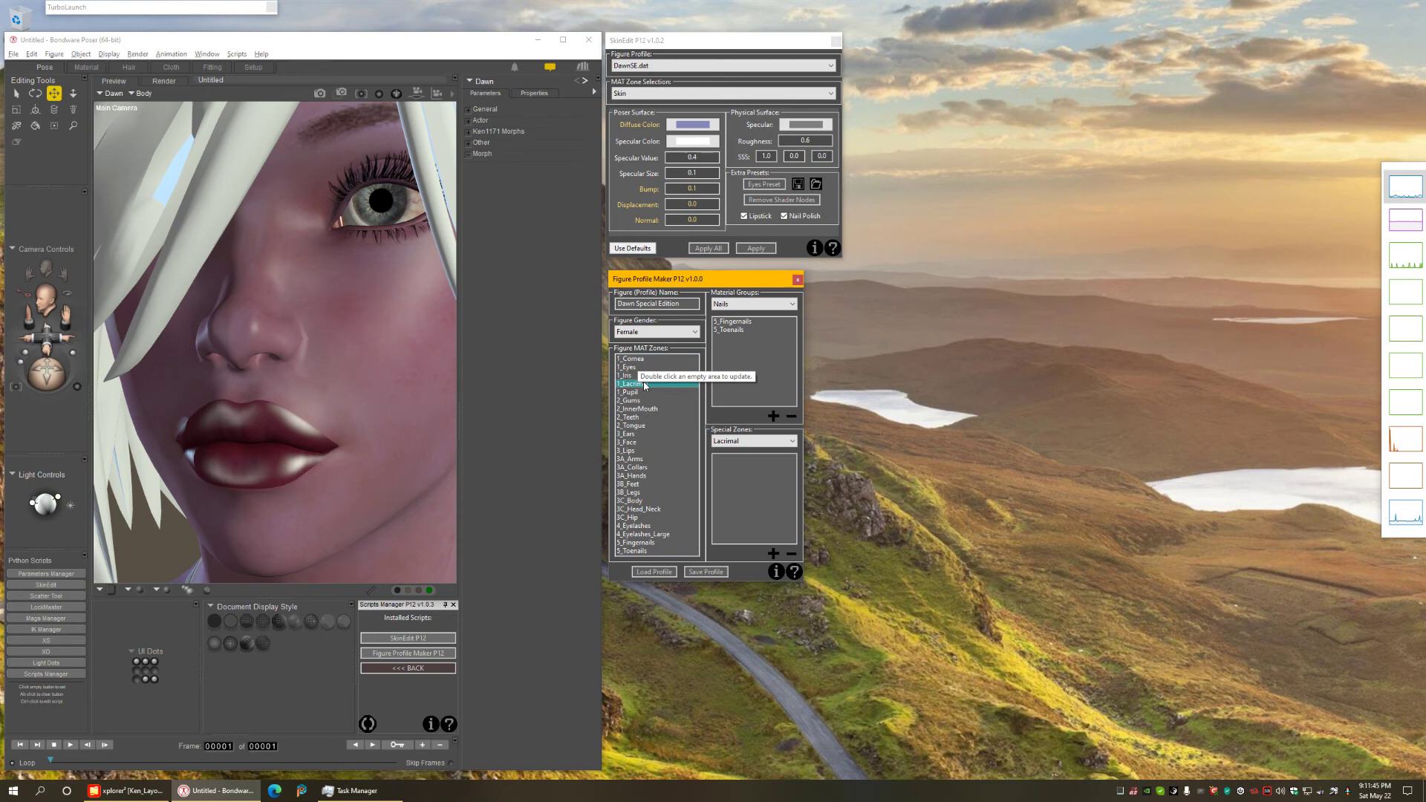
{"action": "left_click", "coordinate": [773, 554]}
Assign 1_Eyes to the Eyewhites special zone and 1_Iris to the Iris special zone
{"action": "left_click", "coordinate": [739, 441]}
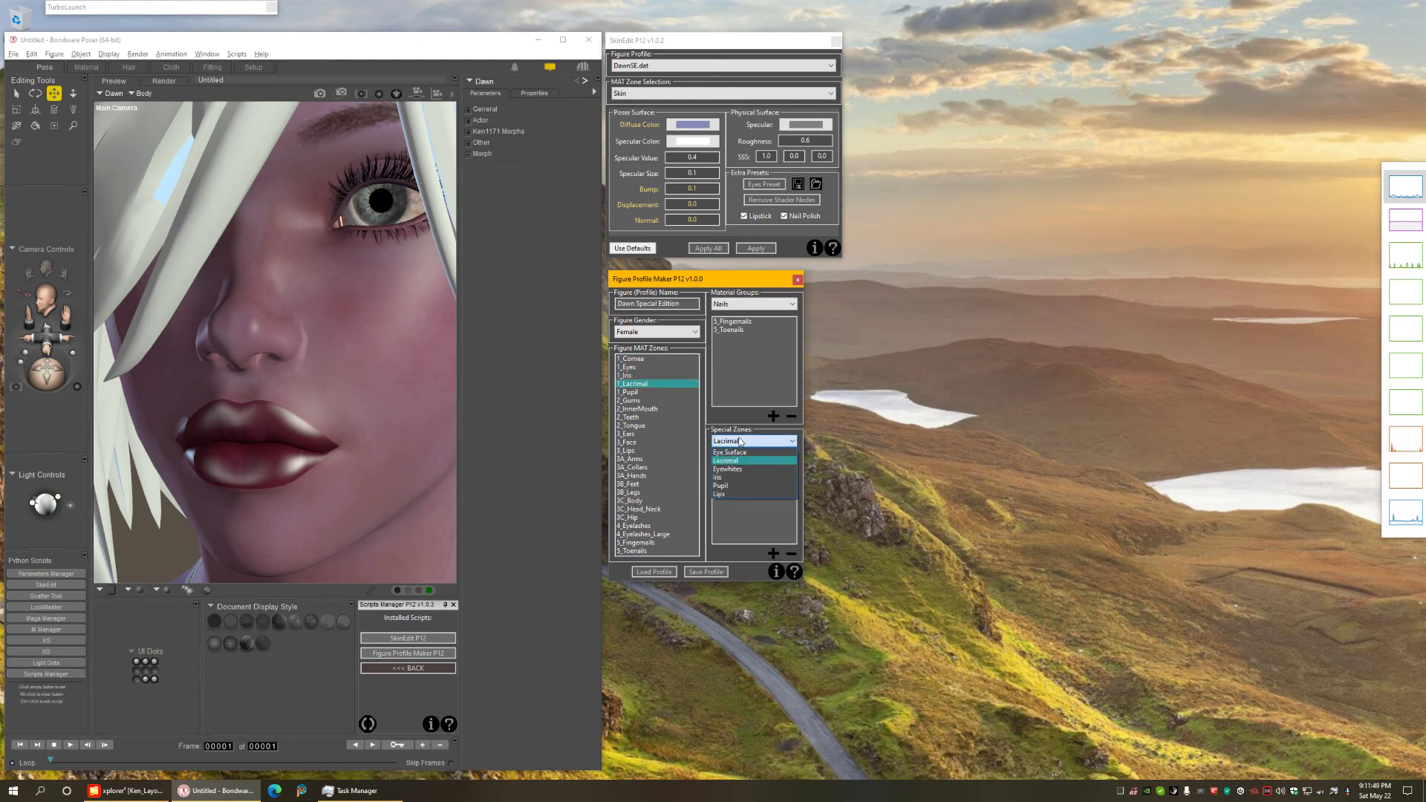
{"action": "left_click", "coordinate": [731, 470]}
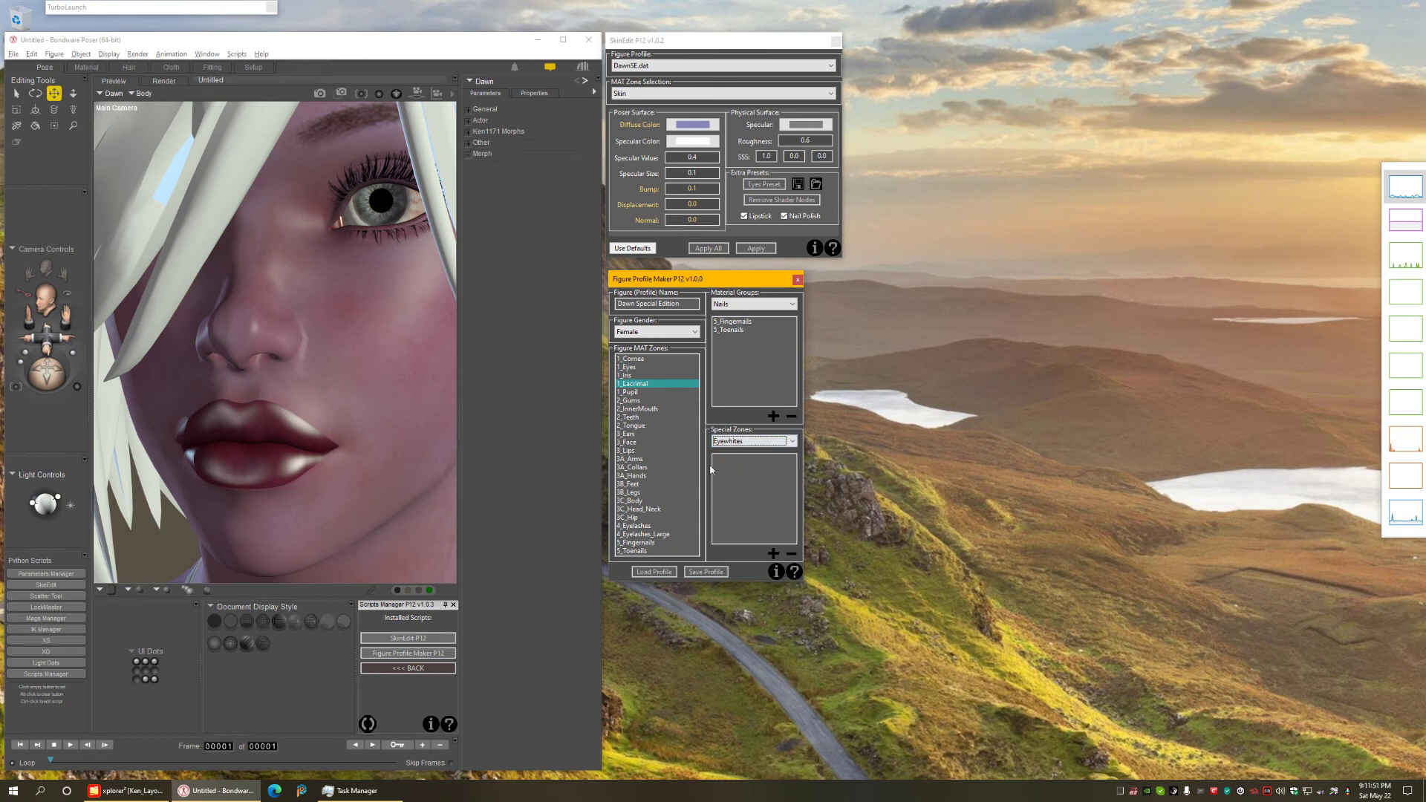
{"action": "left_click", "coordinate": [633, 369]}
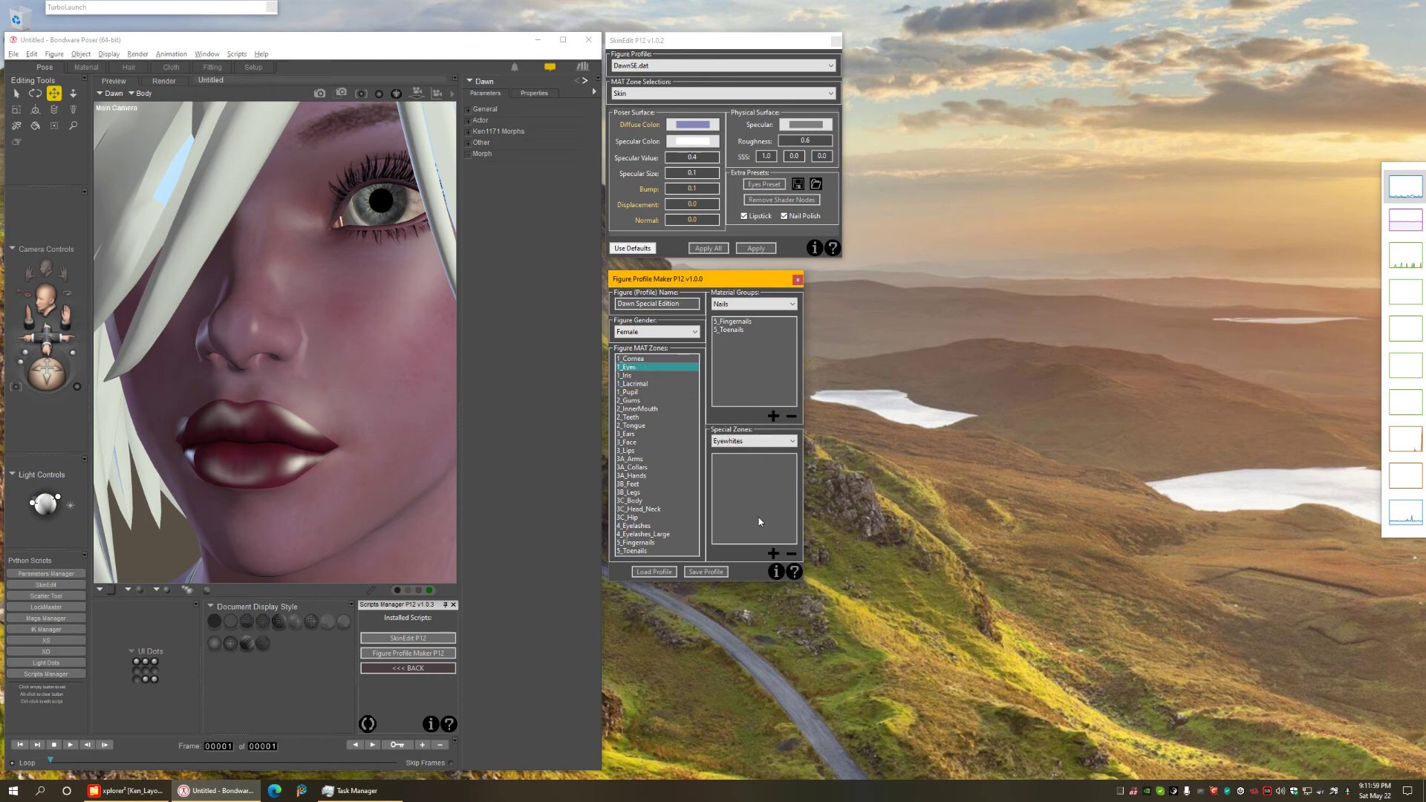
{"action": "left_click", "coordinate": [773, 554]}
{"action": "left_click", "coordinate": [755, 439]}
{"action": "left_click", "coordinate": [732, 481]}
{"action": "left_click", "coordinate": [633, 377]}
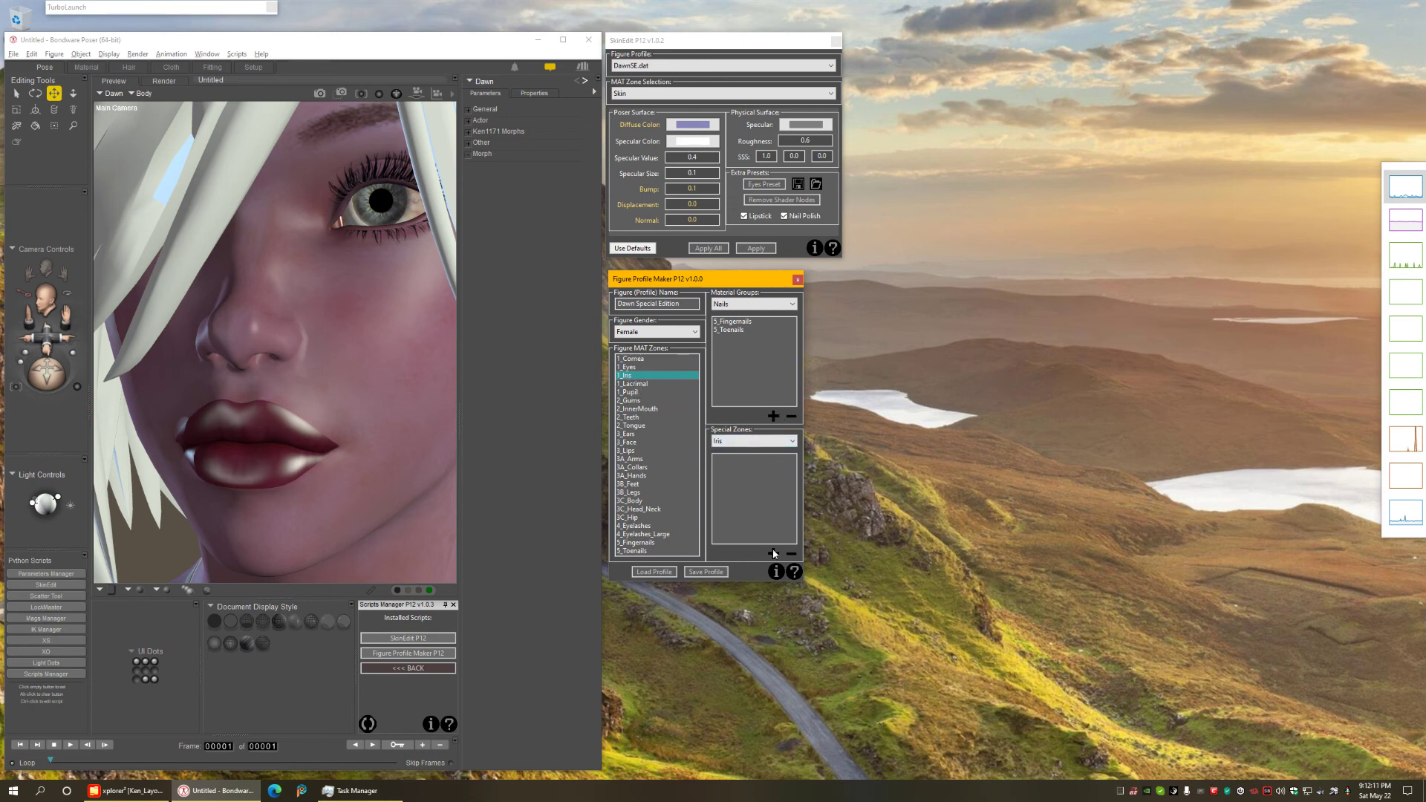
Assign 1_Pupil to the Pupil special zone and 3_Lips to the Lips special zone
{"action": "left_click", "coordinate": [737, 442]}
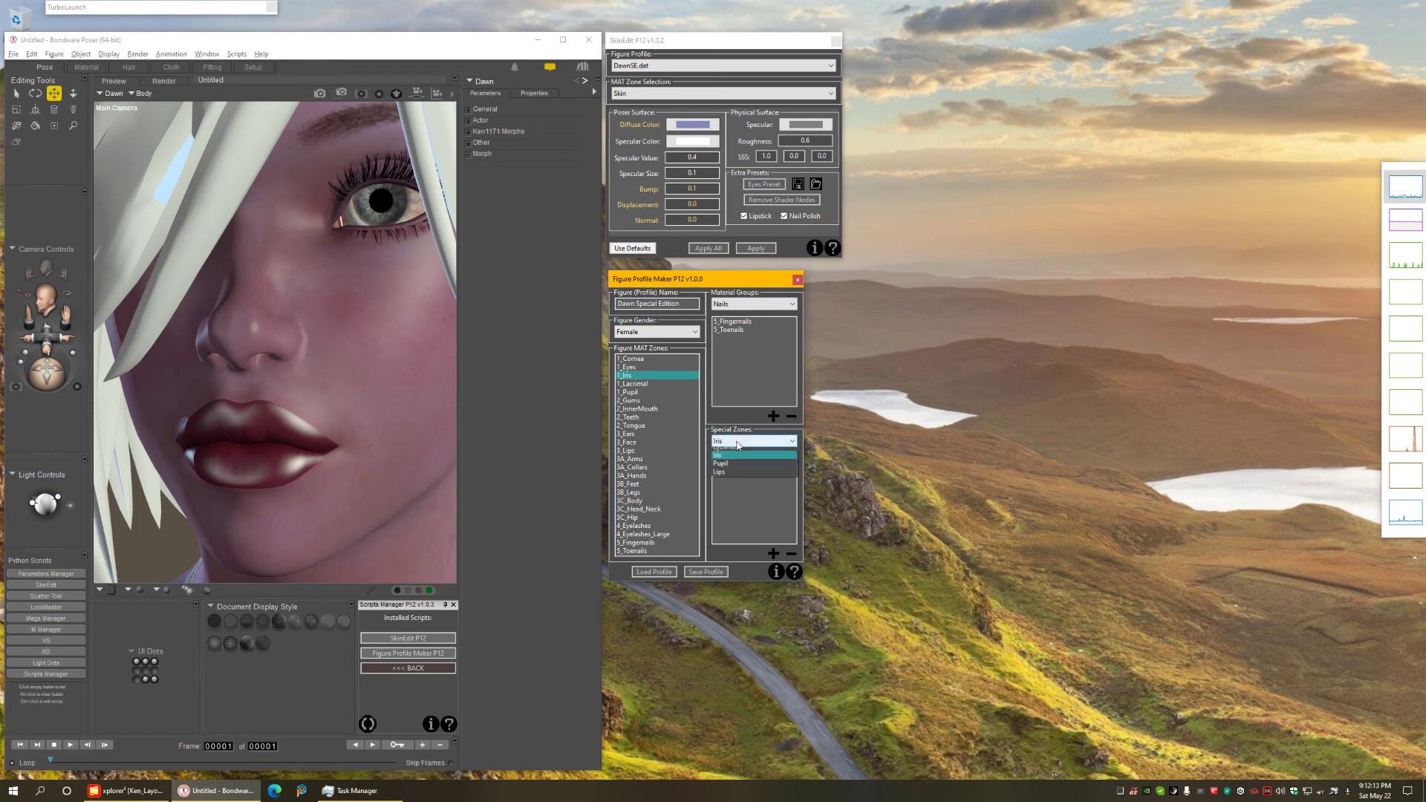
{"action": "left_click", "coordinate": [721, 463]}
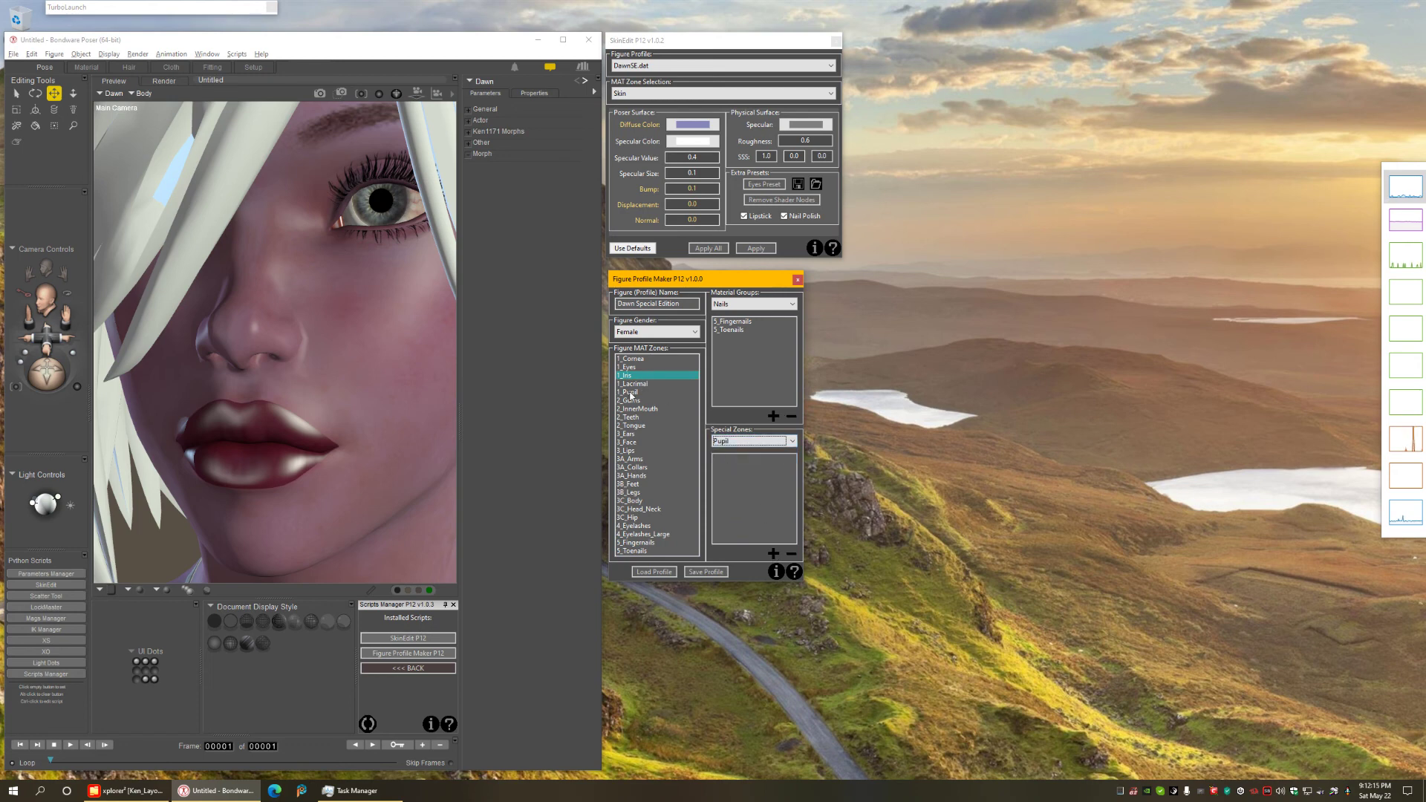
{"action": "left_click", "coordinate": [630, 392]}
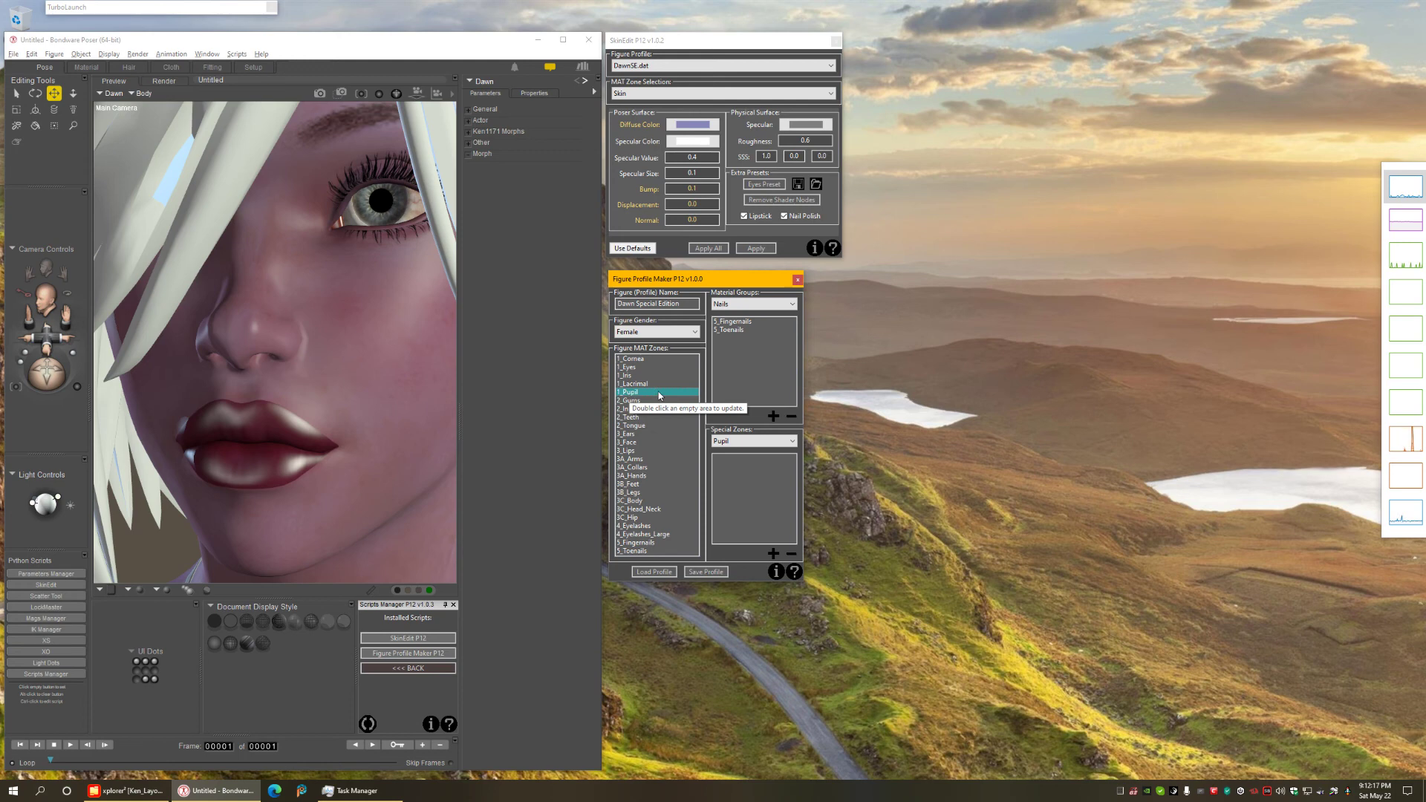
{"action": "left_click", "coordinate": [773, 553]}
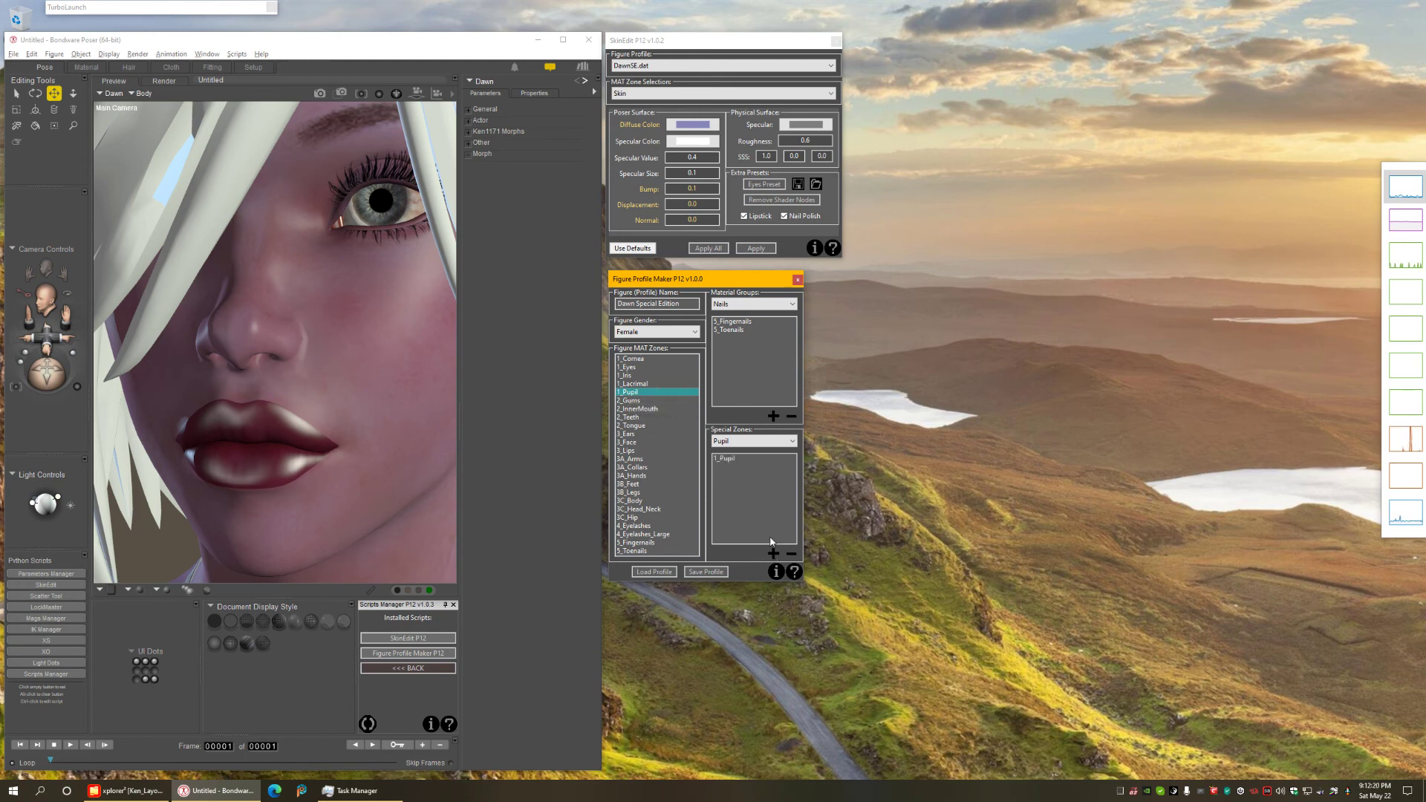
{"action": "left_click", "coordinate": [751, 441]}
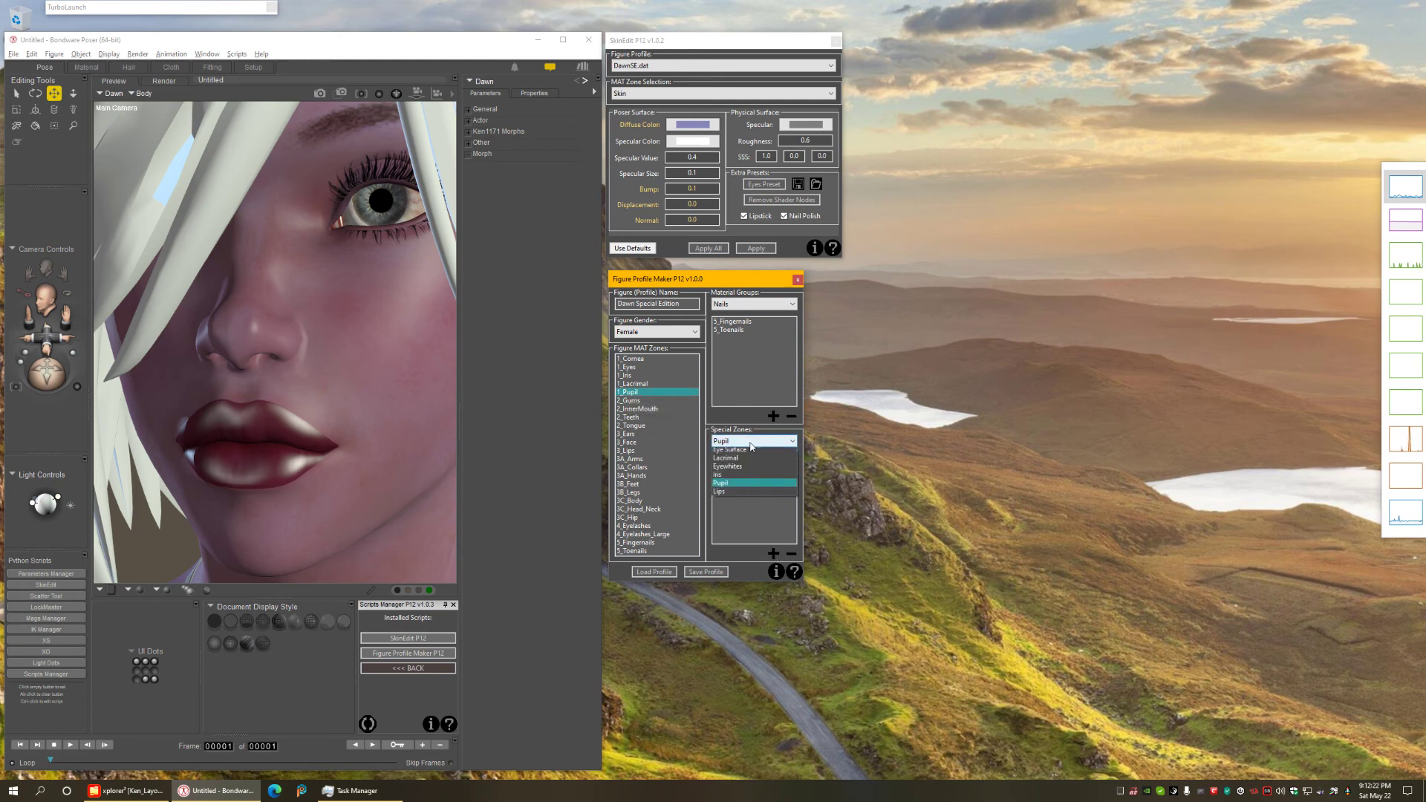
{"action": "left_click", "coordinate": [733, 494]}
{"action": "left_click", "coordinate": [640, 450]}
{"action": "left_click", "coordinate": [773, 553]}
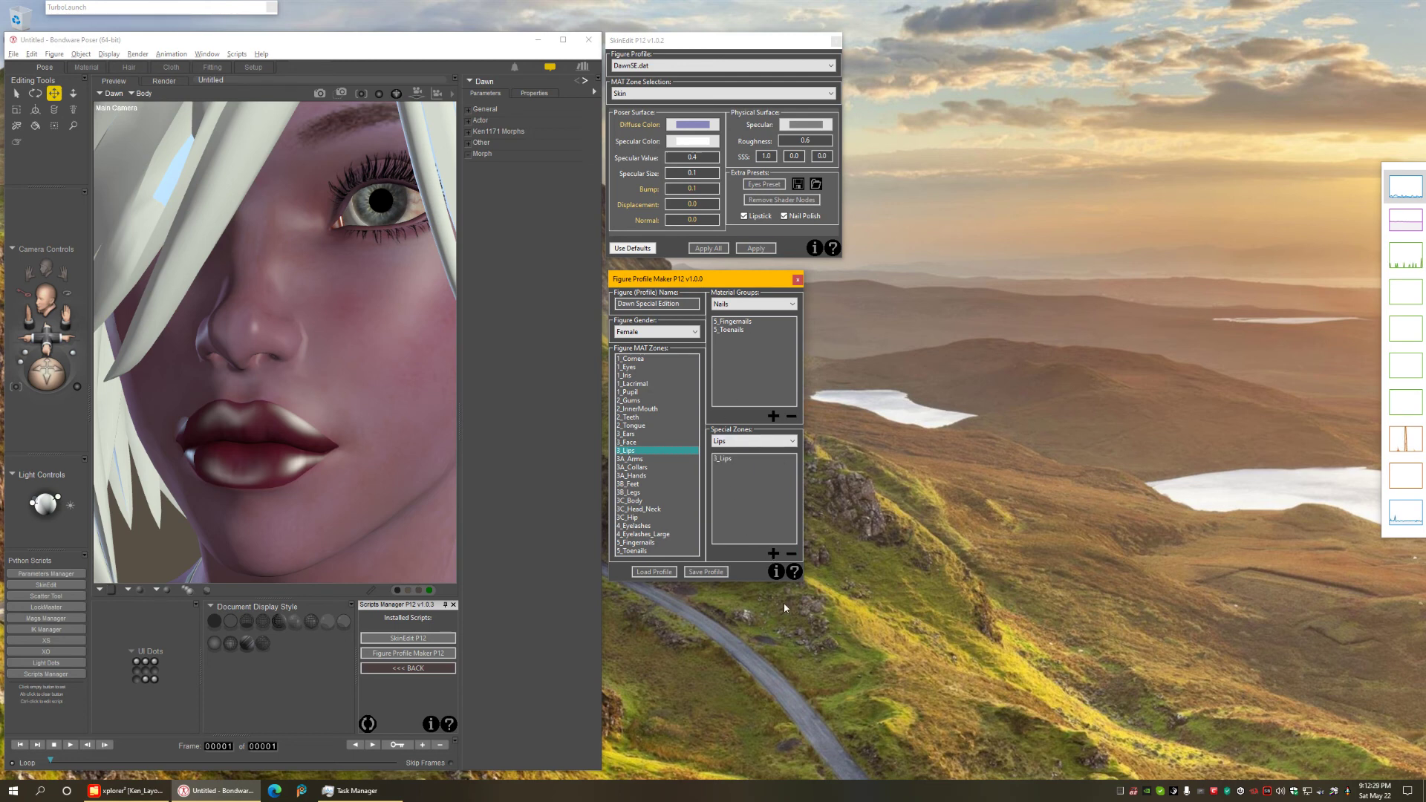
Save the Dawn Special Edition figure profile and open the Figure Profile Maker manual
{"action": "left_click", "coordinate": [701, 575]}
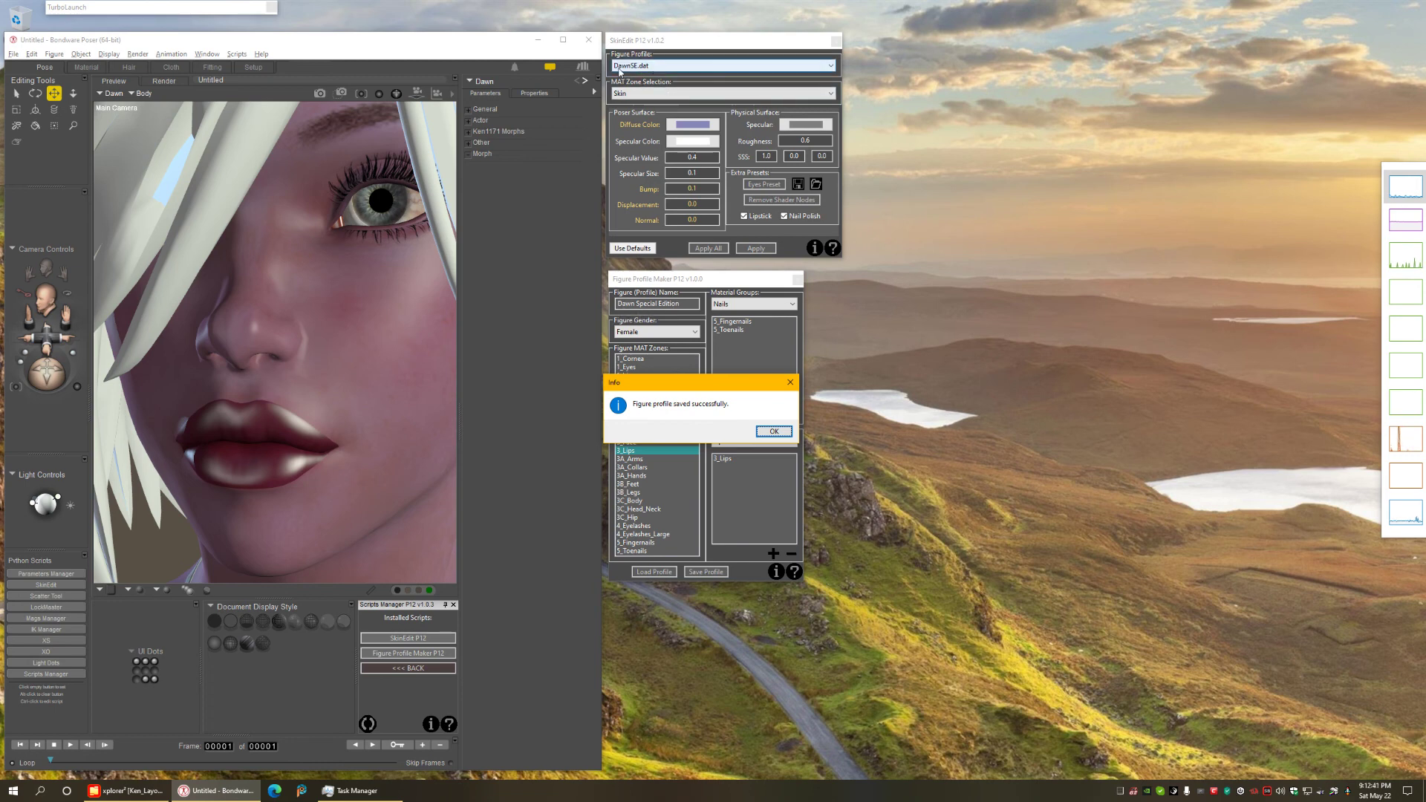
{"action": "left_click", "coordinate": [773, 430]}
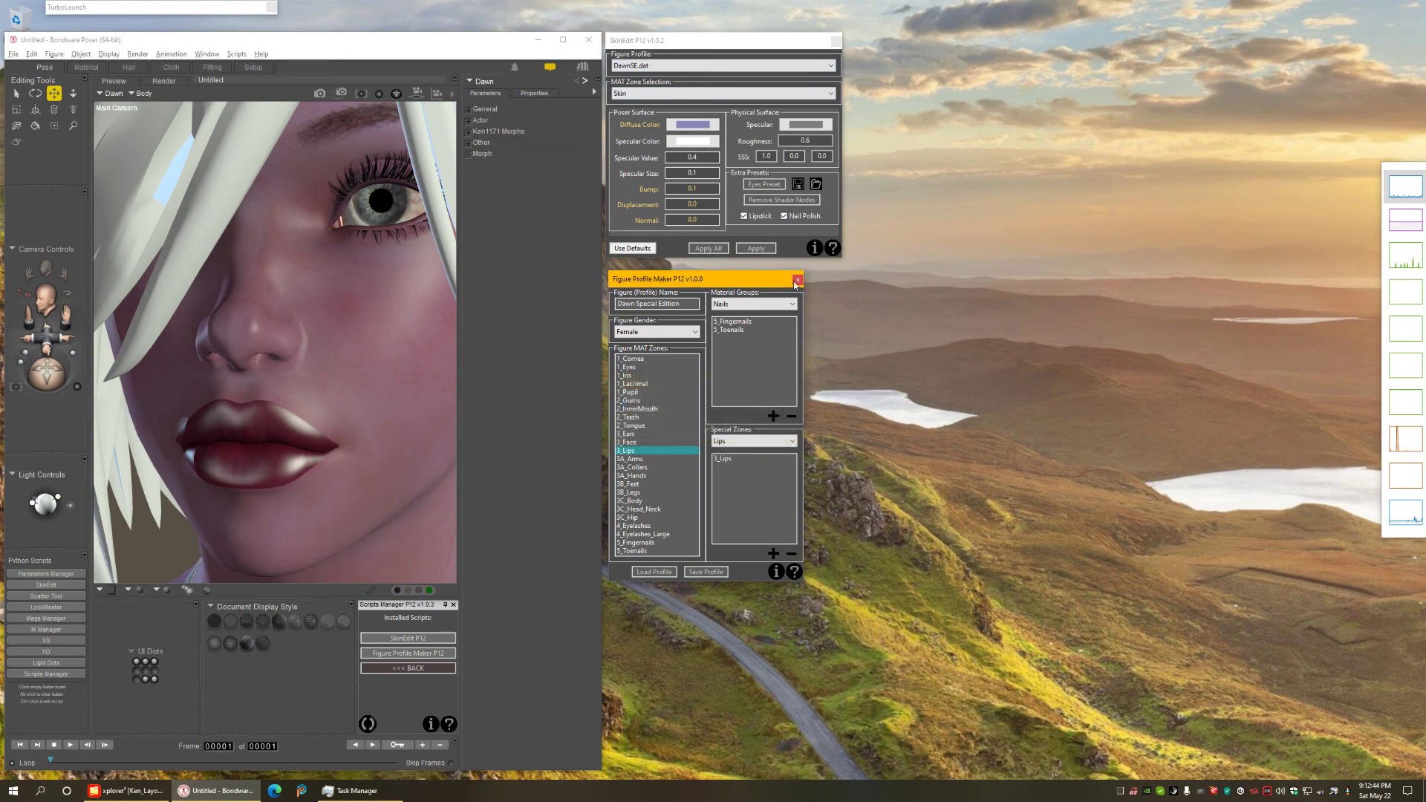
{"action": "left_click", "coordinate": [794, 572]}
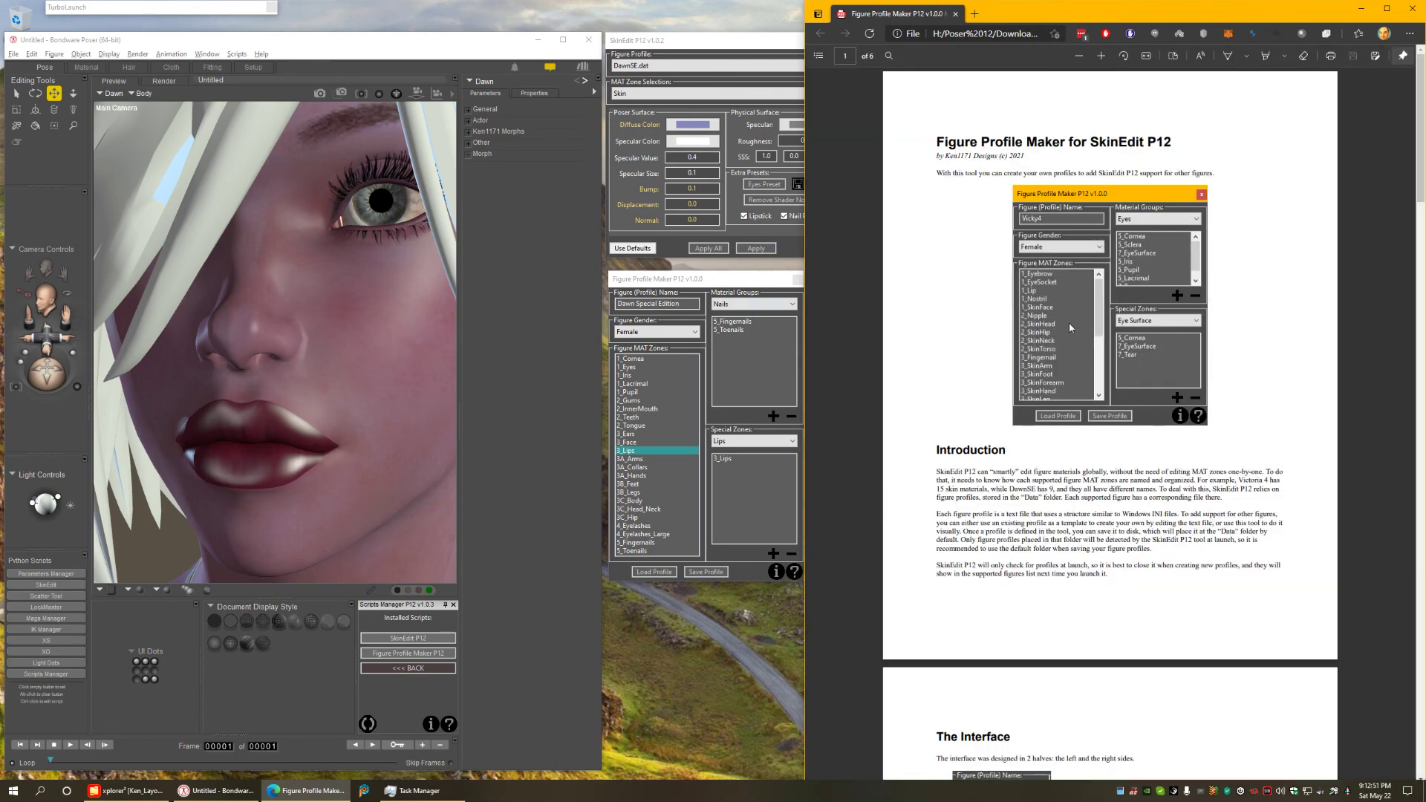
Skim the Figure Profile Maker manual and close both the manual and the Figure Profile Maker
{"action": "scroll", "coordinate": [1092, 223], "scroll_direction": "down", "scroll_amount": 6}
{"action": "scroll", "coordinate": [1086, 253], "scroll_direction": "up", "scroll_amount": 6}
{"action": "left_click", "coordinate": [1410, 10]}
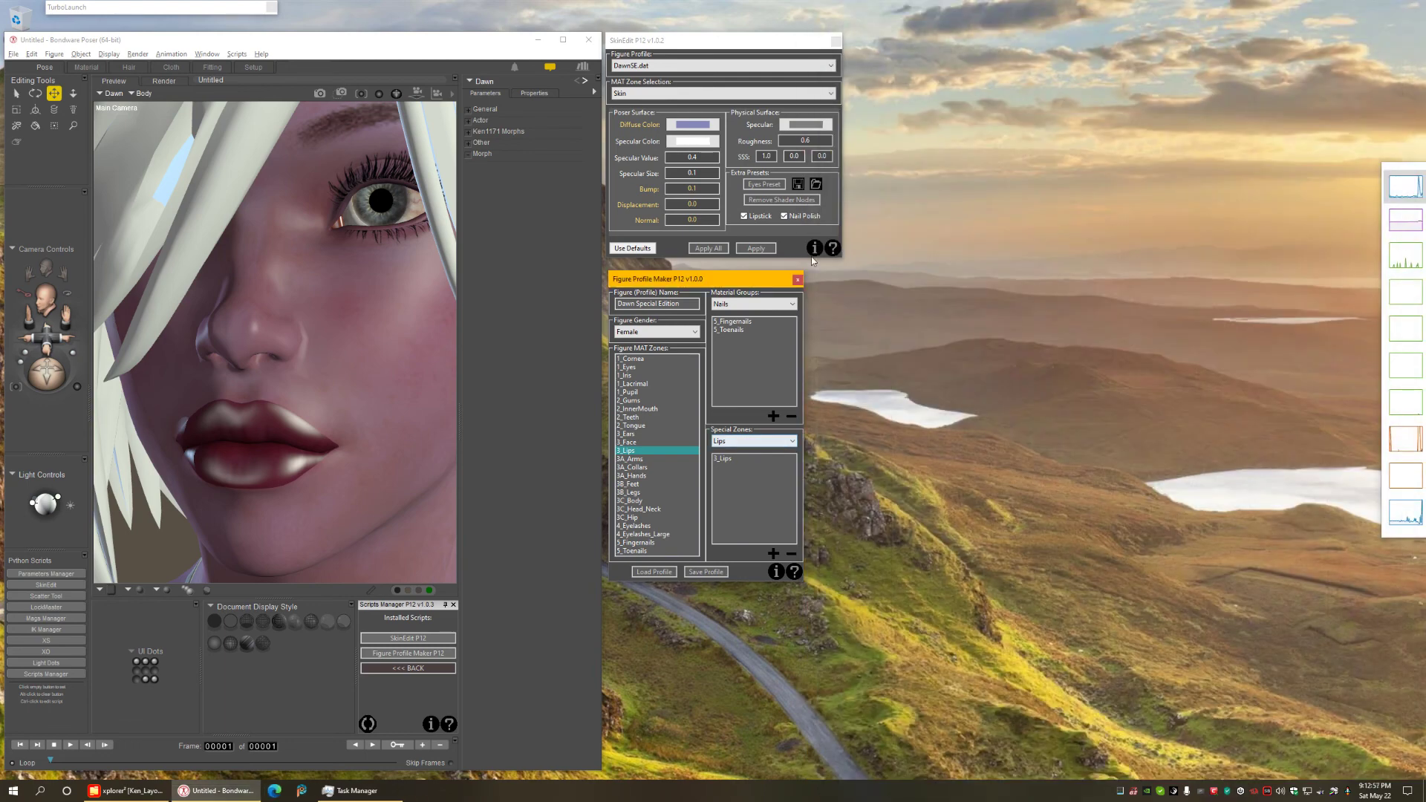
{"action": "left_click", "coordinate": [796, 280]}
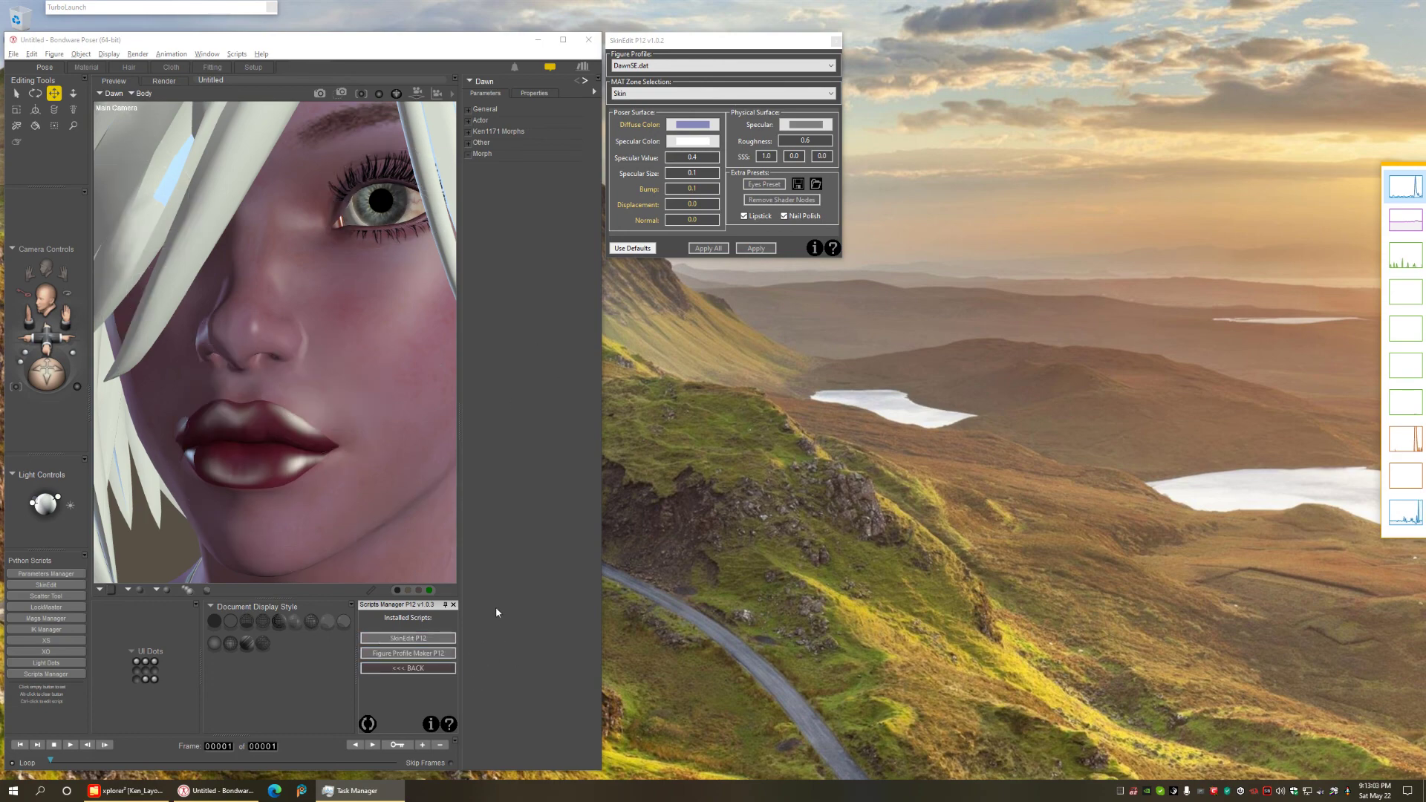
Undo the last camera moves to bring the figure's upper body back into the main view
{"action": "left_click", "coordinate": [531, 359]}
{"action": "key", "text": "ctrl+z"}
{"action": "key", "text": "ctrl+z"}
{"action": "key", "text": "ctrl+z"}
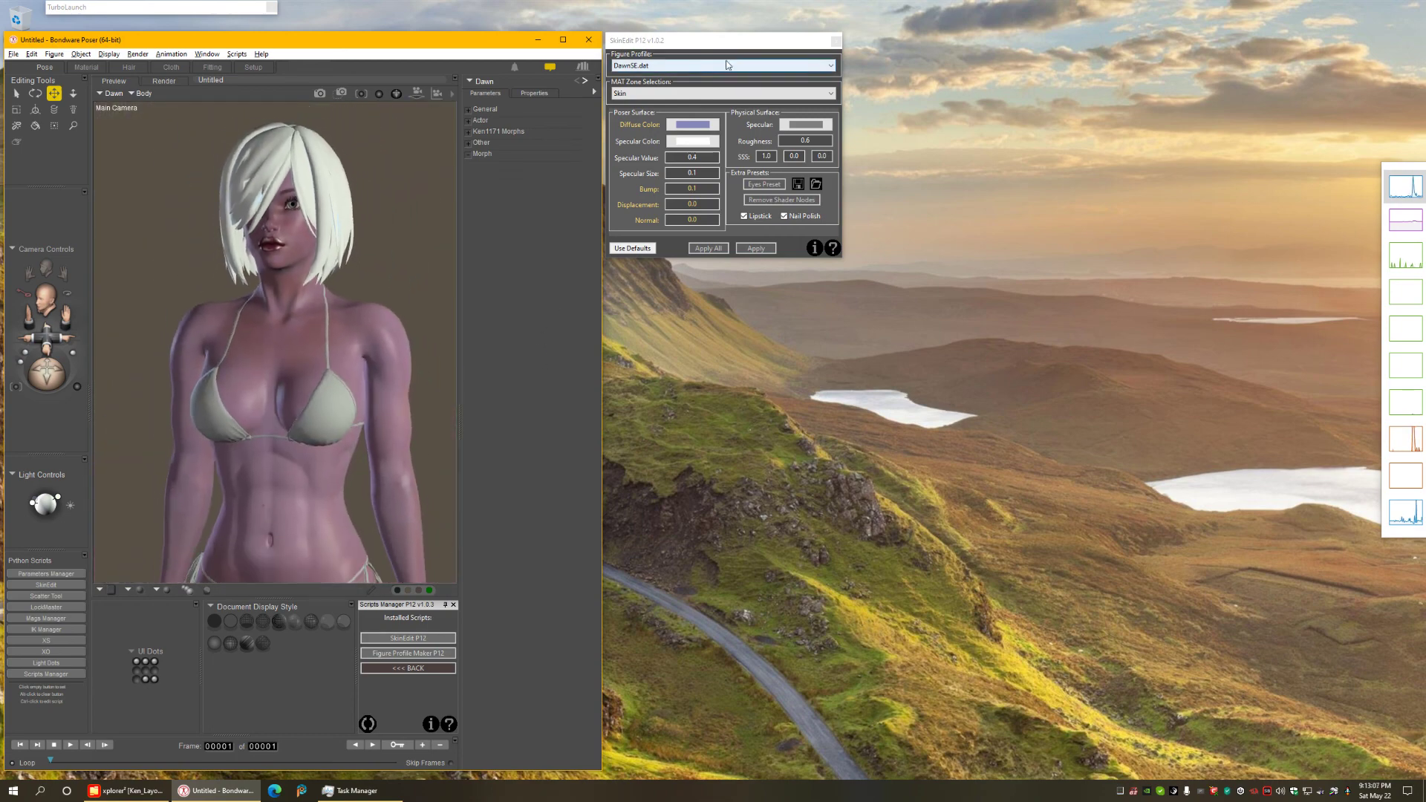
Restart SkinEdit P12 and choose the Dawn Special Edition.dat figure profile
{"action": "left_click", "coordinate": [835, 40]}
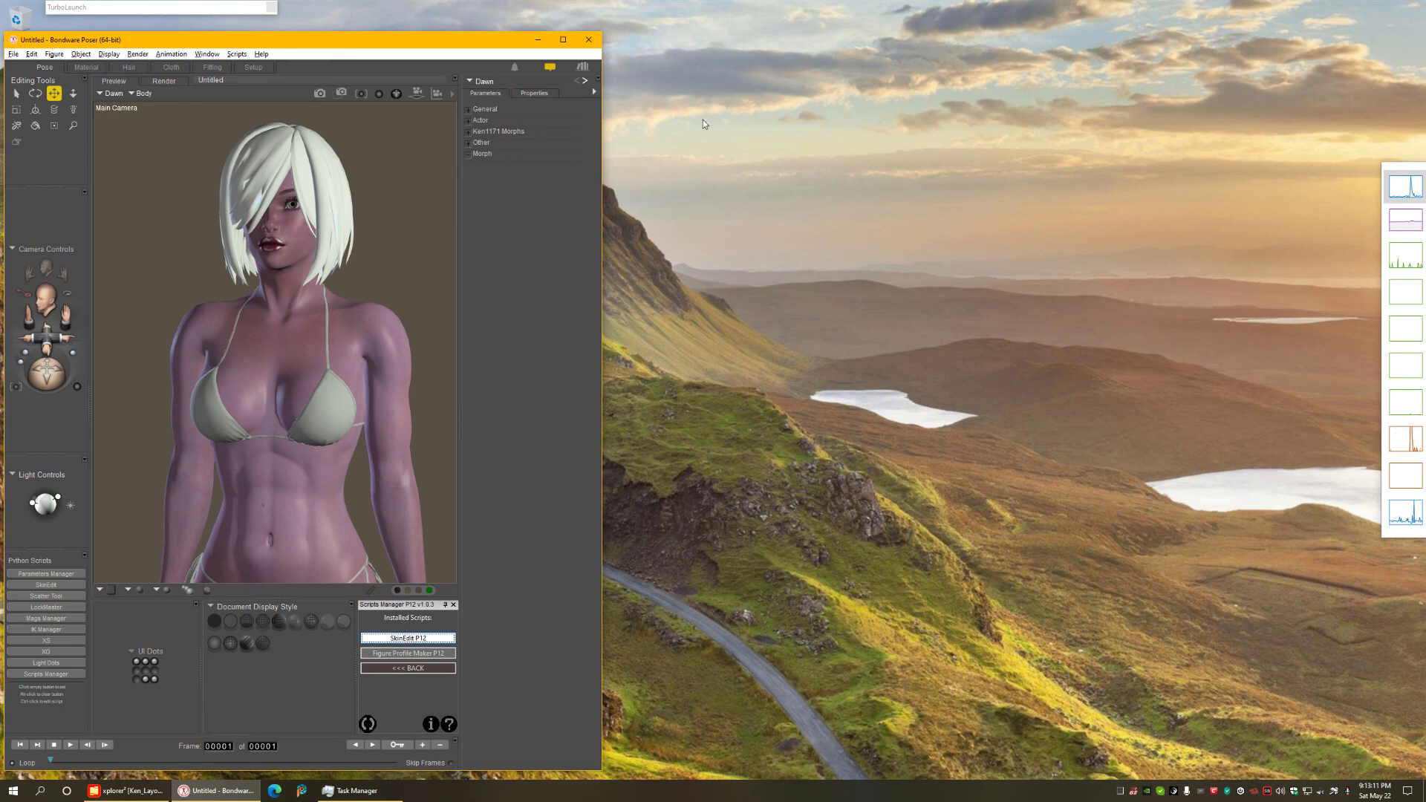
{"action": "left_click", "coordinate": [682, 67]}
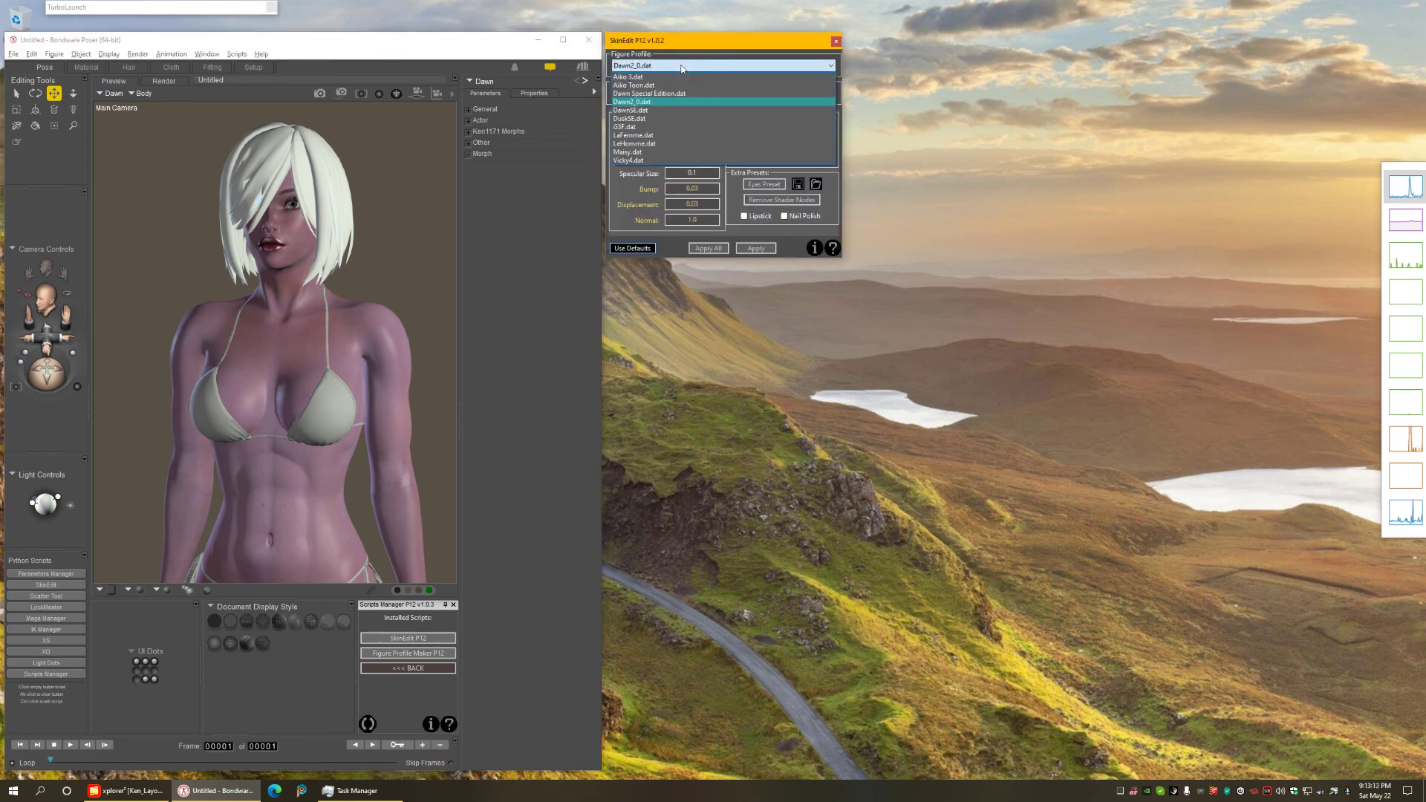
{"action": "left_click", "coordinate": [632, 94]}
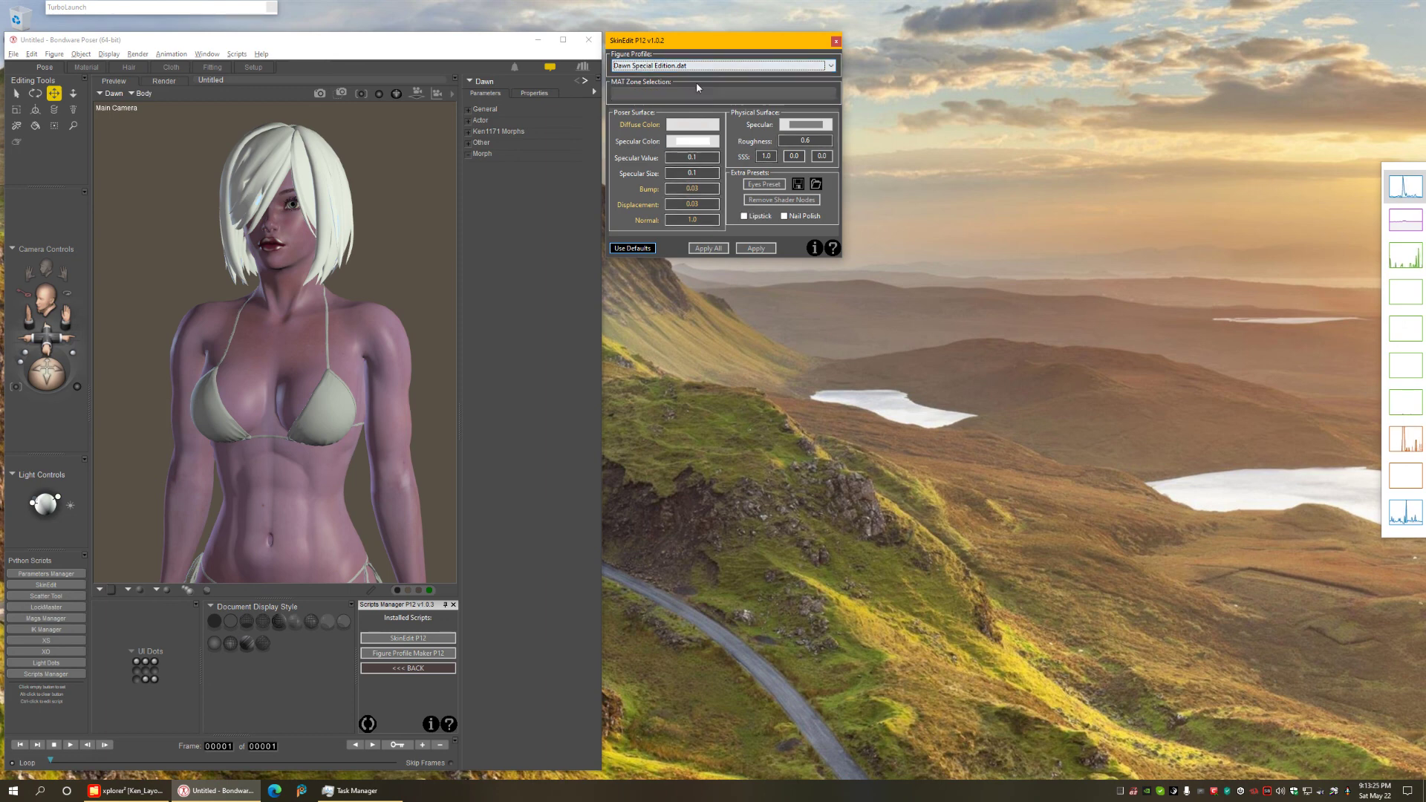
Review the MAT zone selections of the Dawn Special Edition profile, the list of figure profiles and the apply and preset options
{"action": "left_click", "coordinate": [717, 249]}
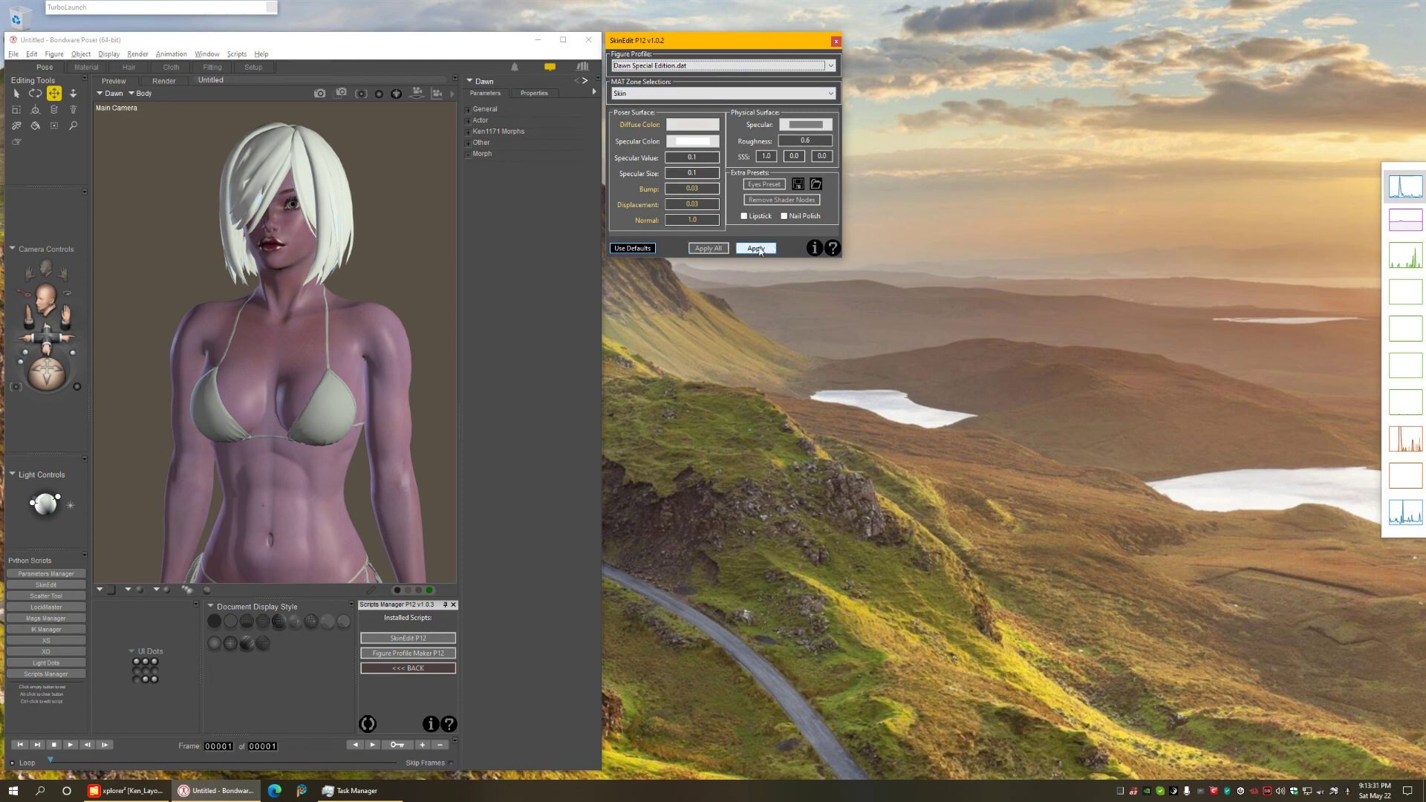
{"action": "left_click", "coordinate": [640, 93]}
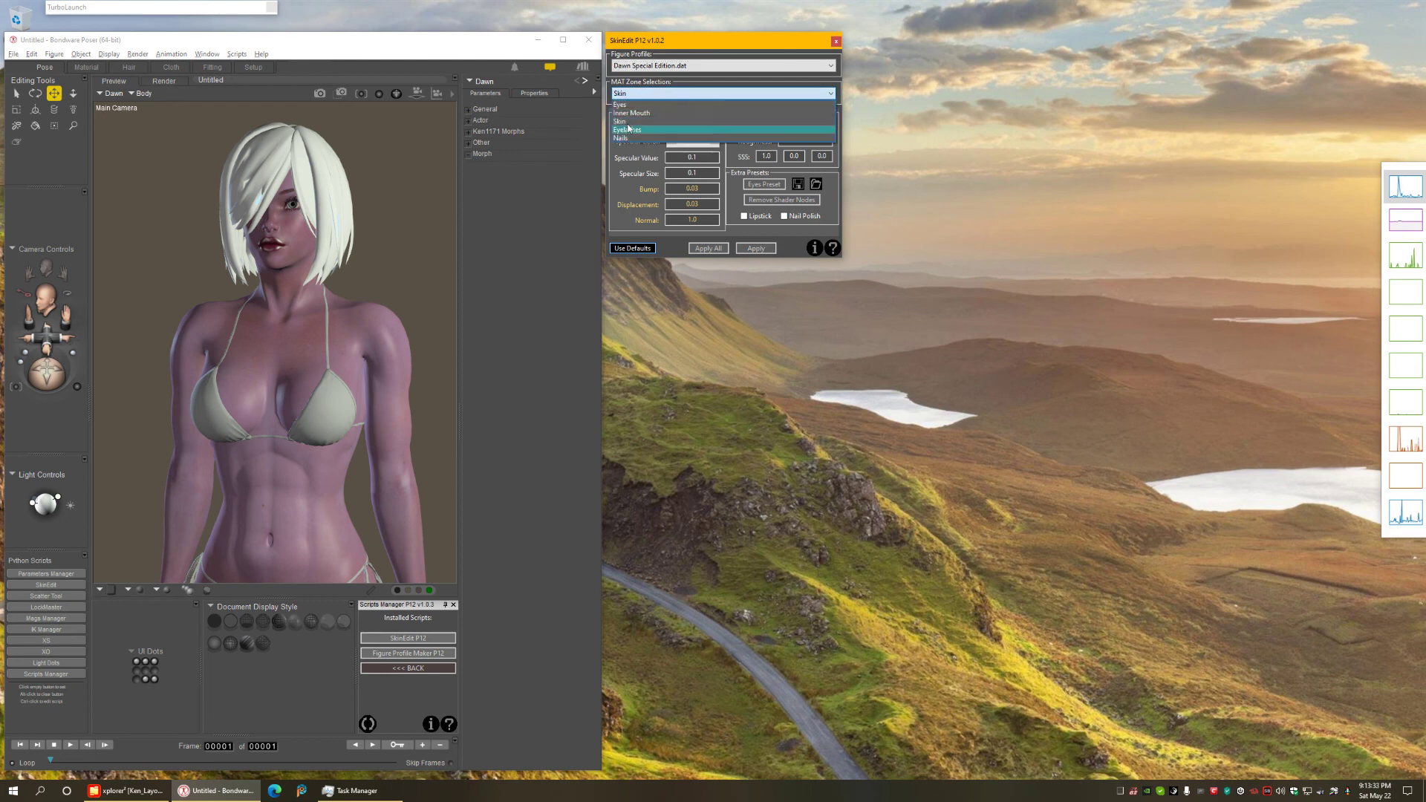
{"action": "left_click", "coordinate": [641, 92]}
{"action": "left_click", "coordinate": [757, 248]}
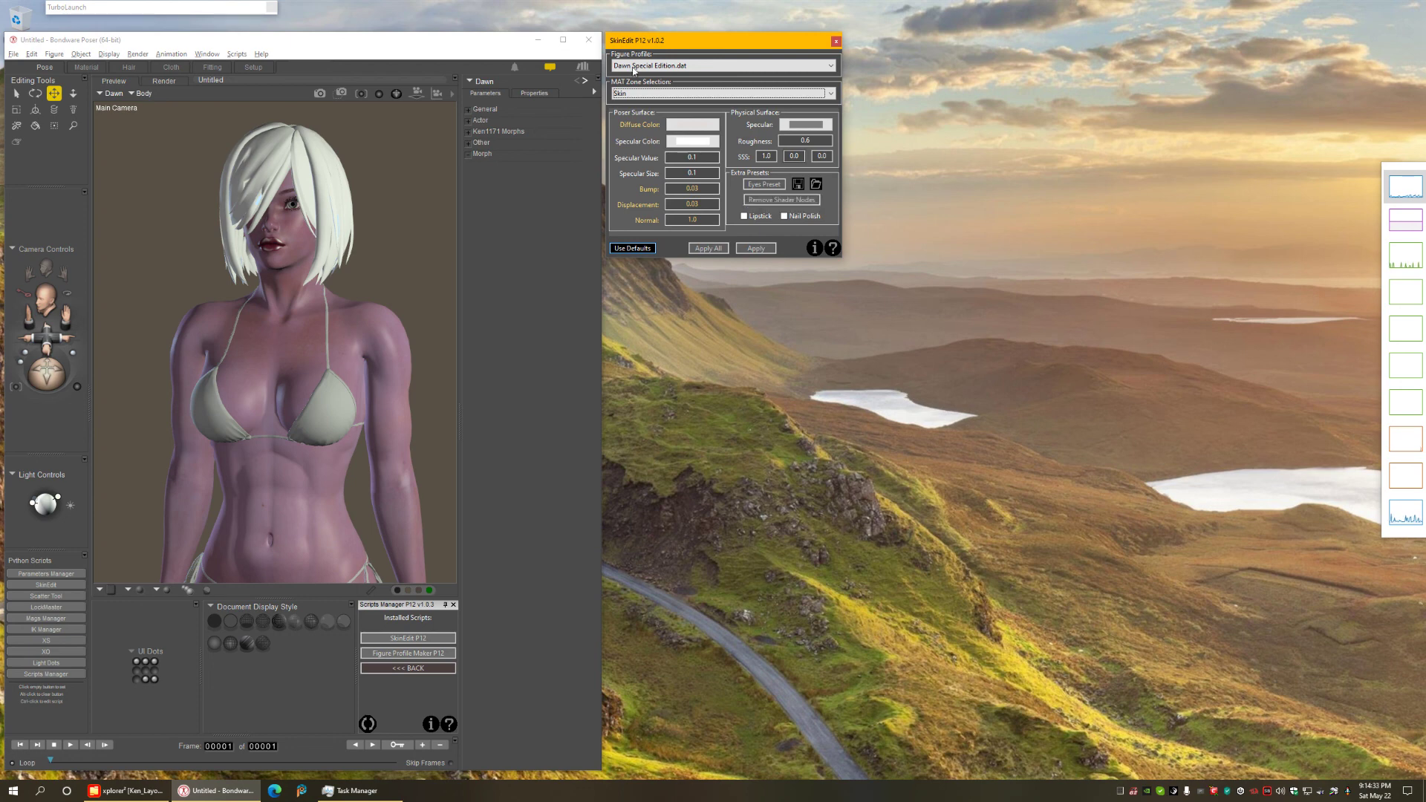
{"action": "left_click", "coordinate": [661, 66]}
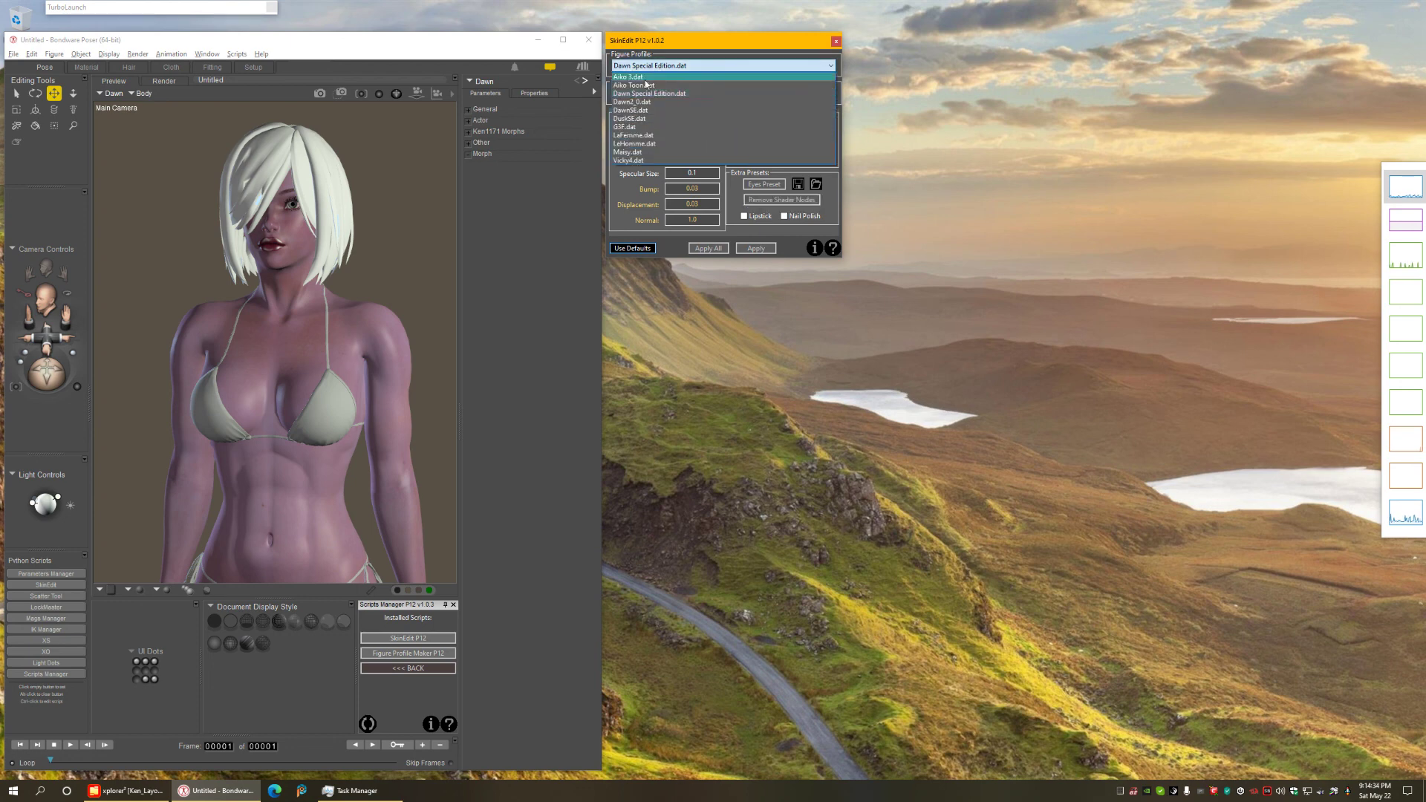
{"action": "left_click", "coordinate": [646, 43]}
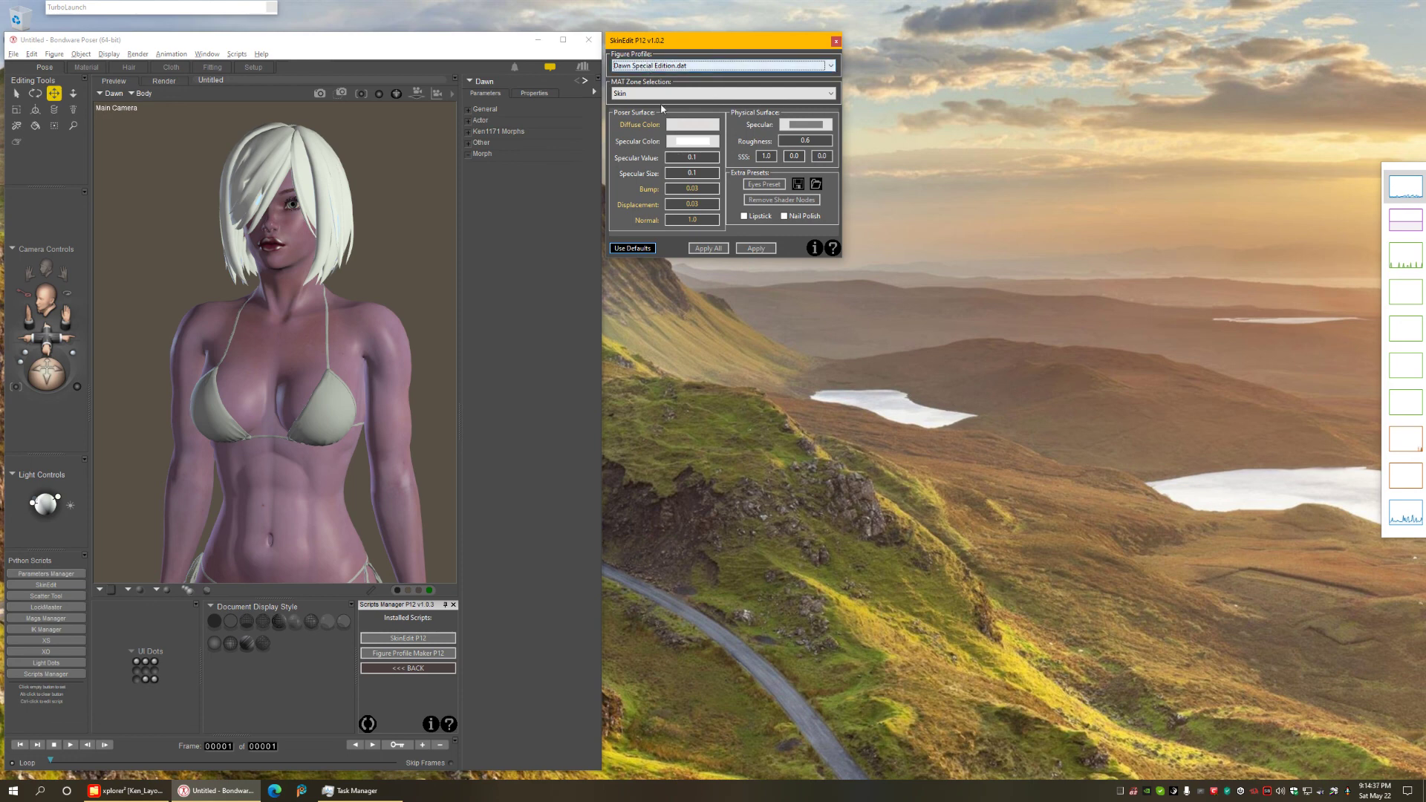
{"action": "left_click", "coordinate": [786, 200]}
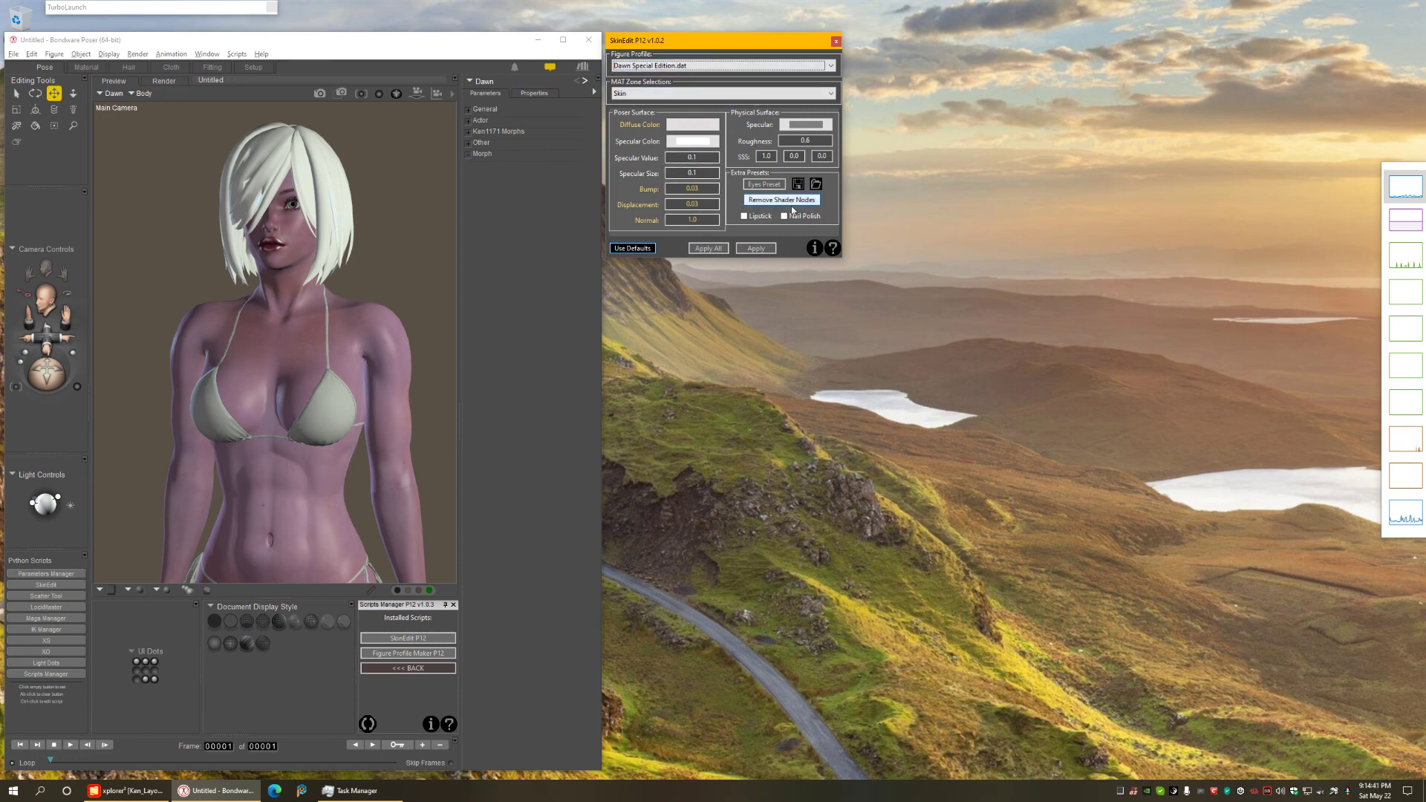